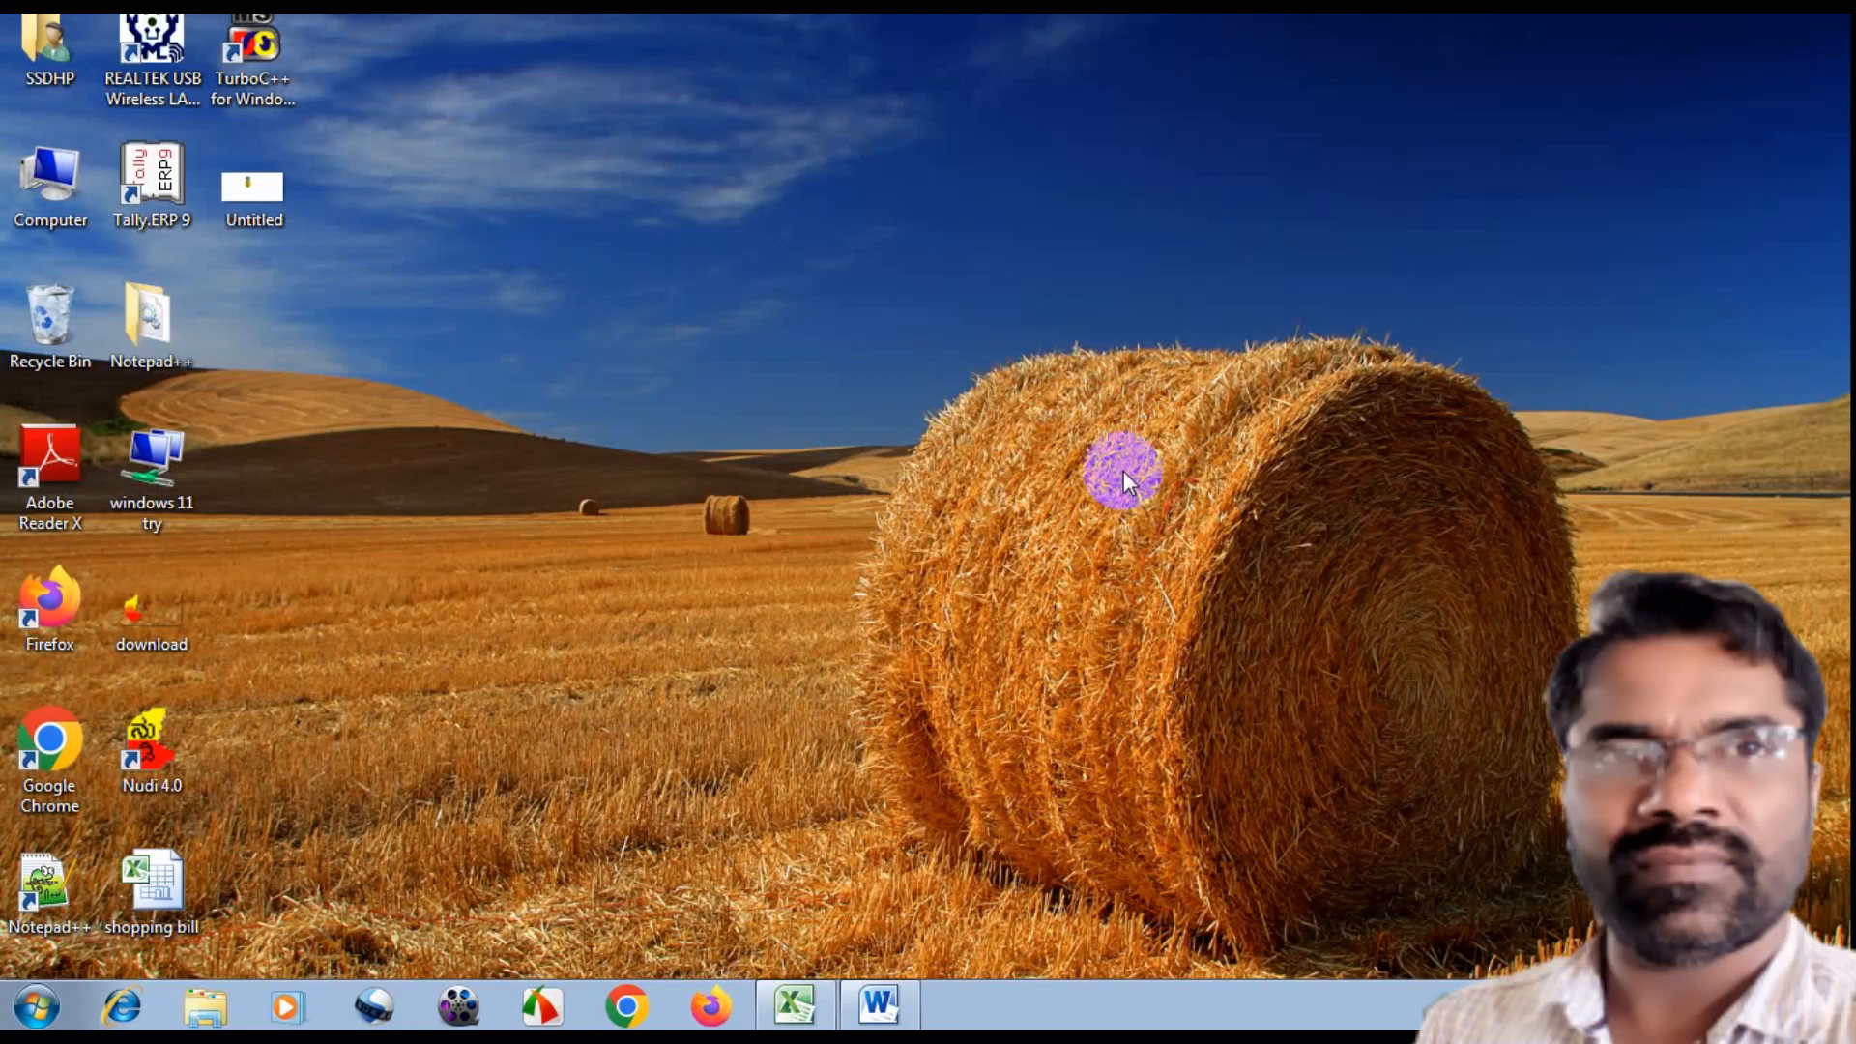
Switch to the blank Word document and generate sample paragraphs with =rand()
left_click(880, 1005)
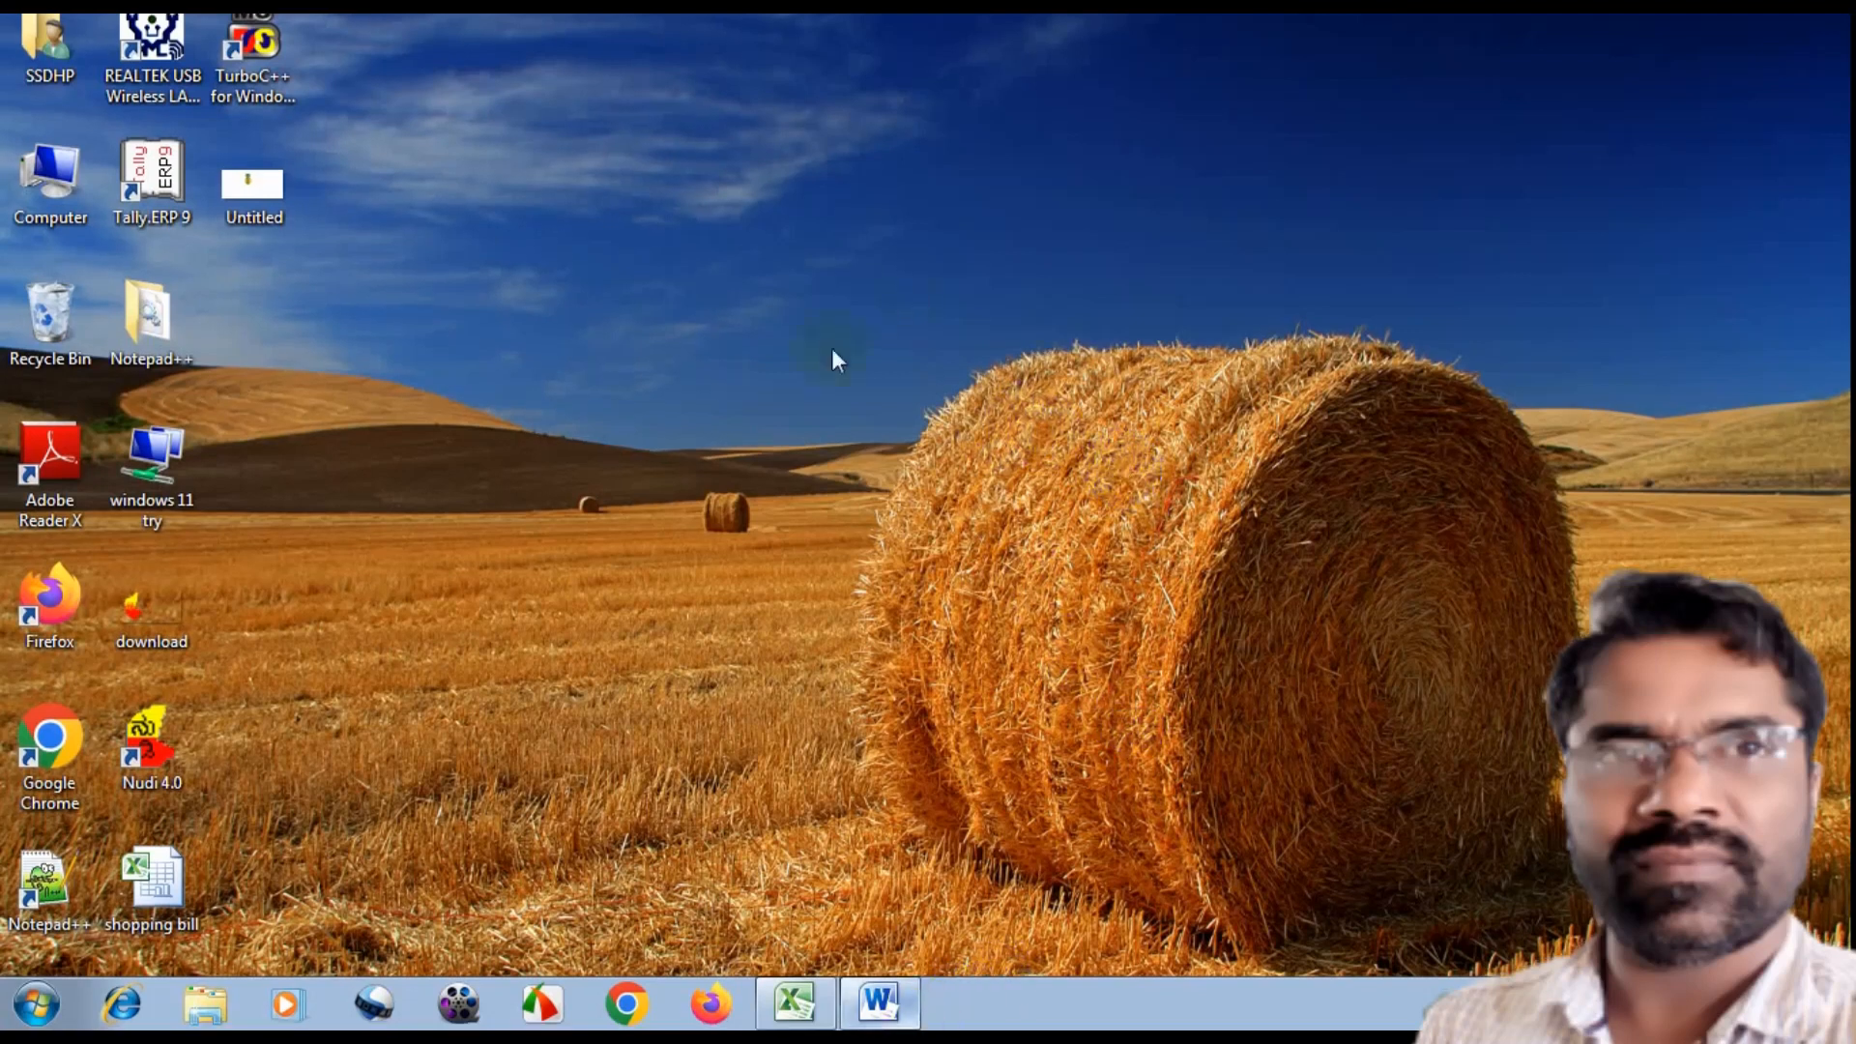
left_click(675, 360)
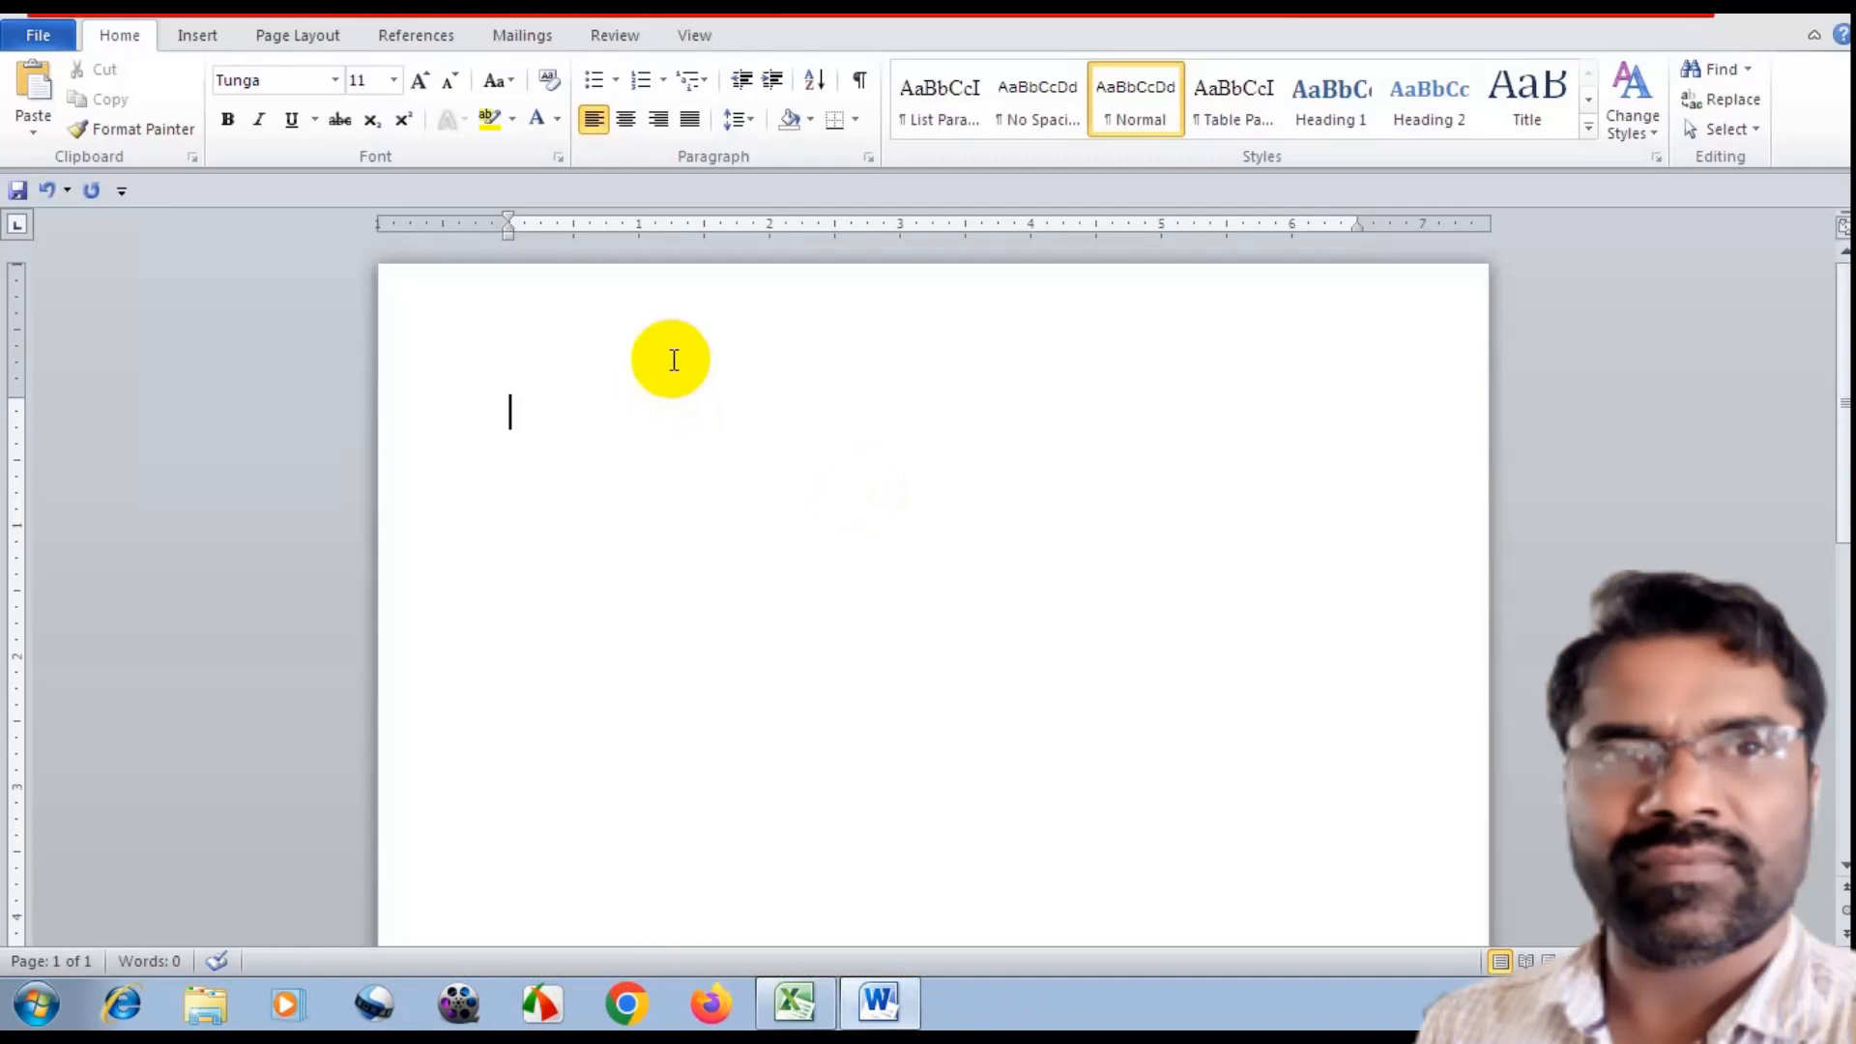
left_click(33, 119)
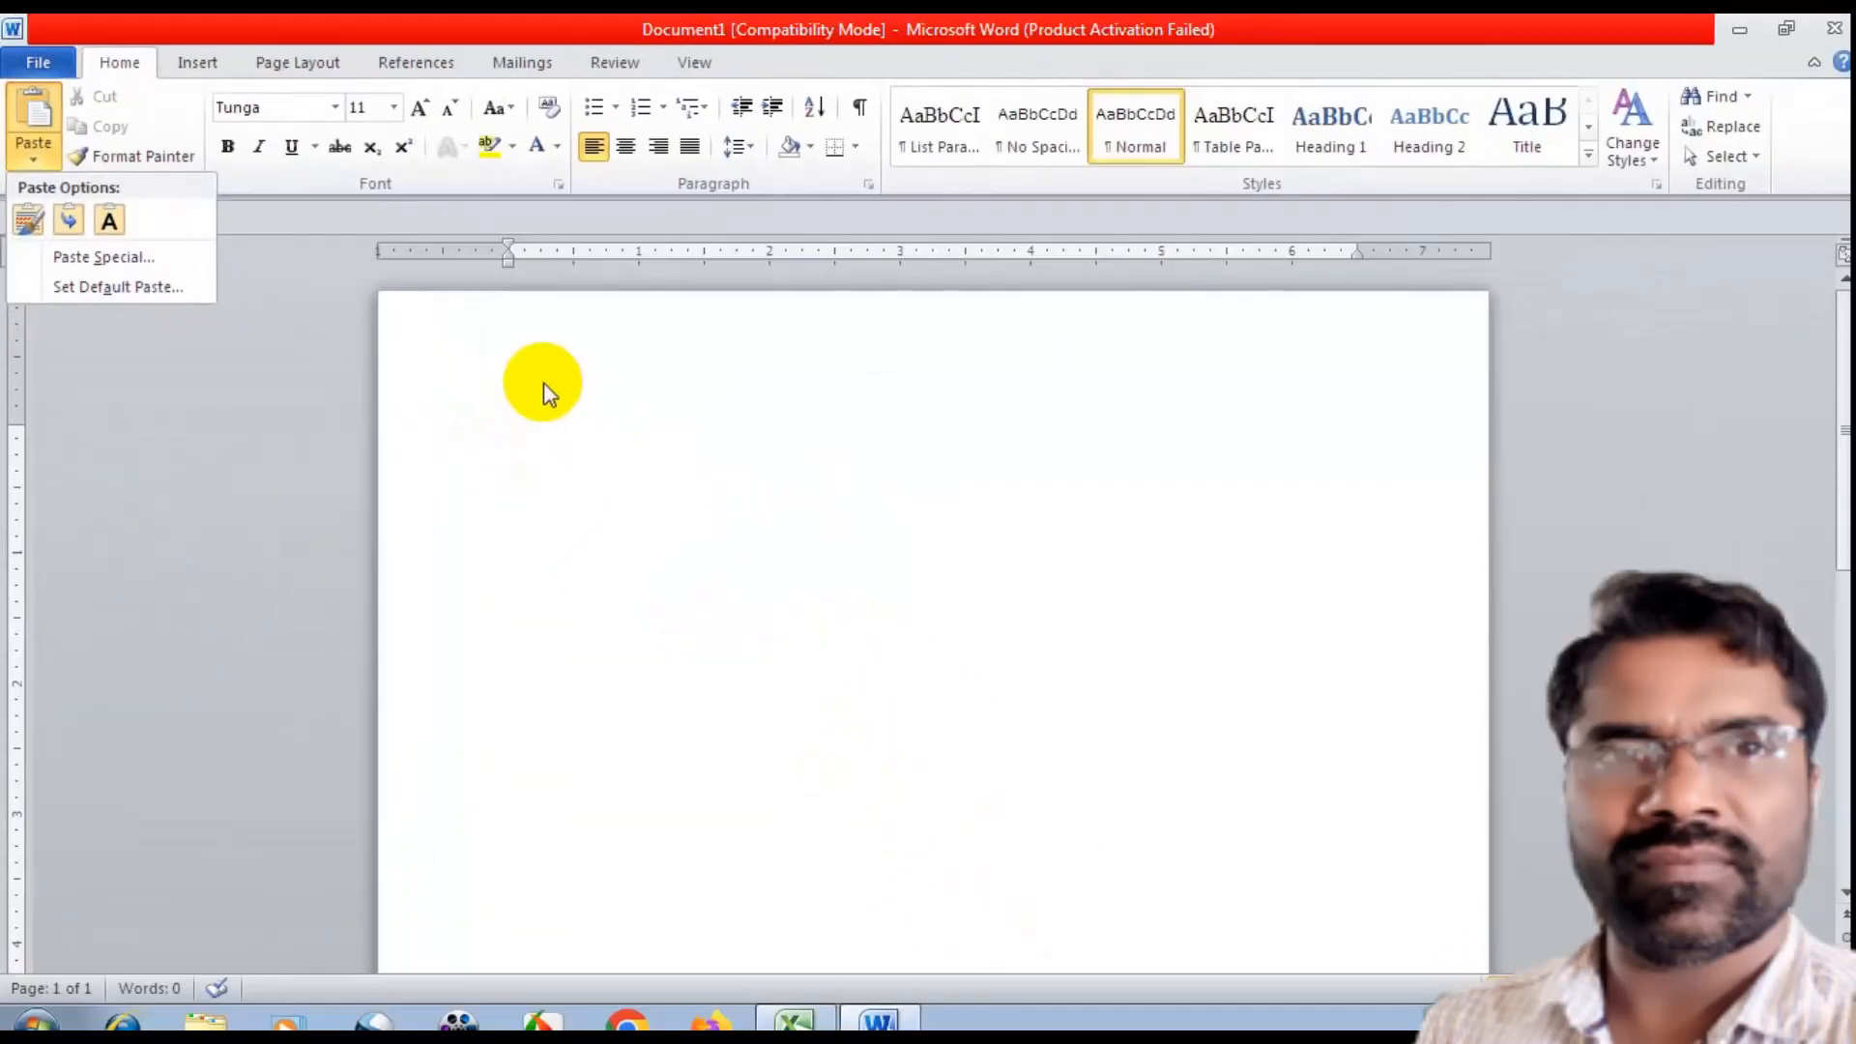
left_click(571, 393)
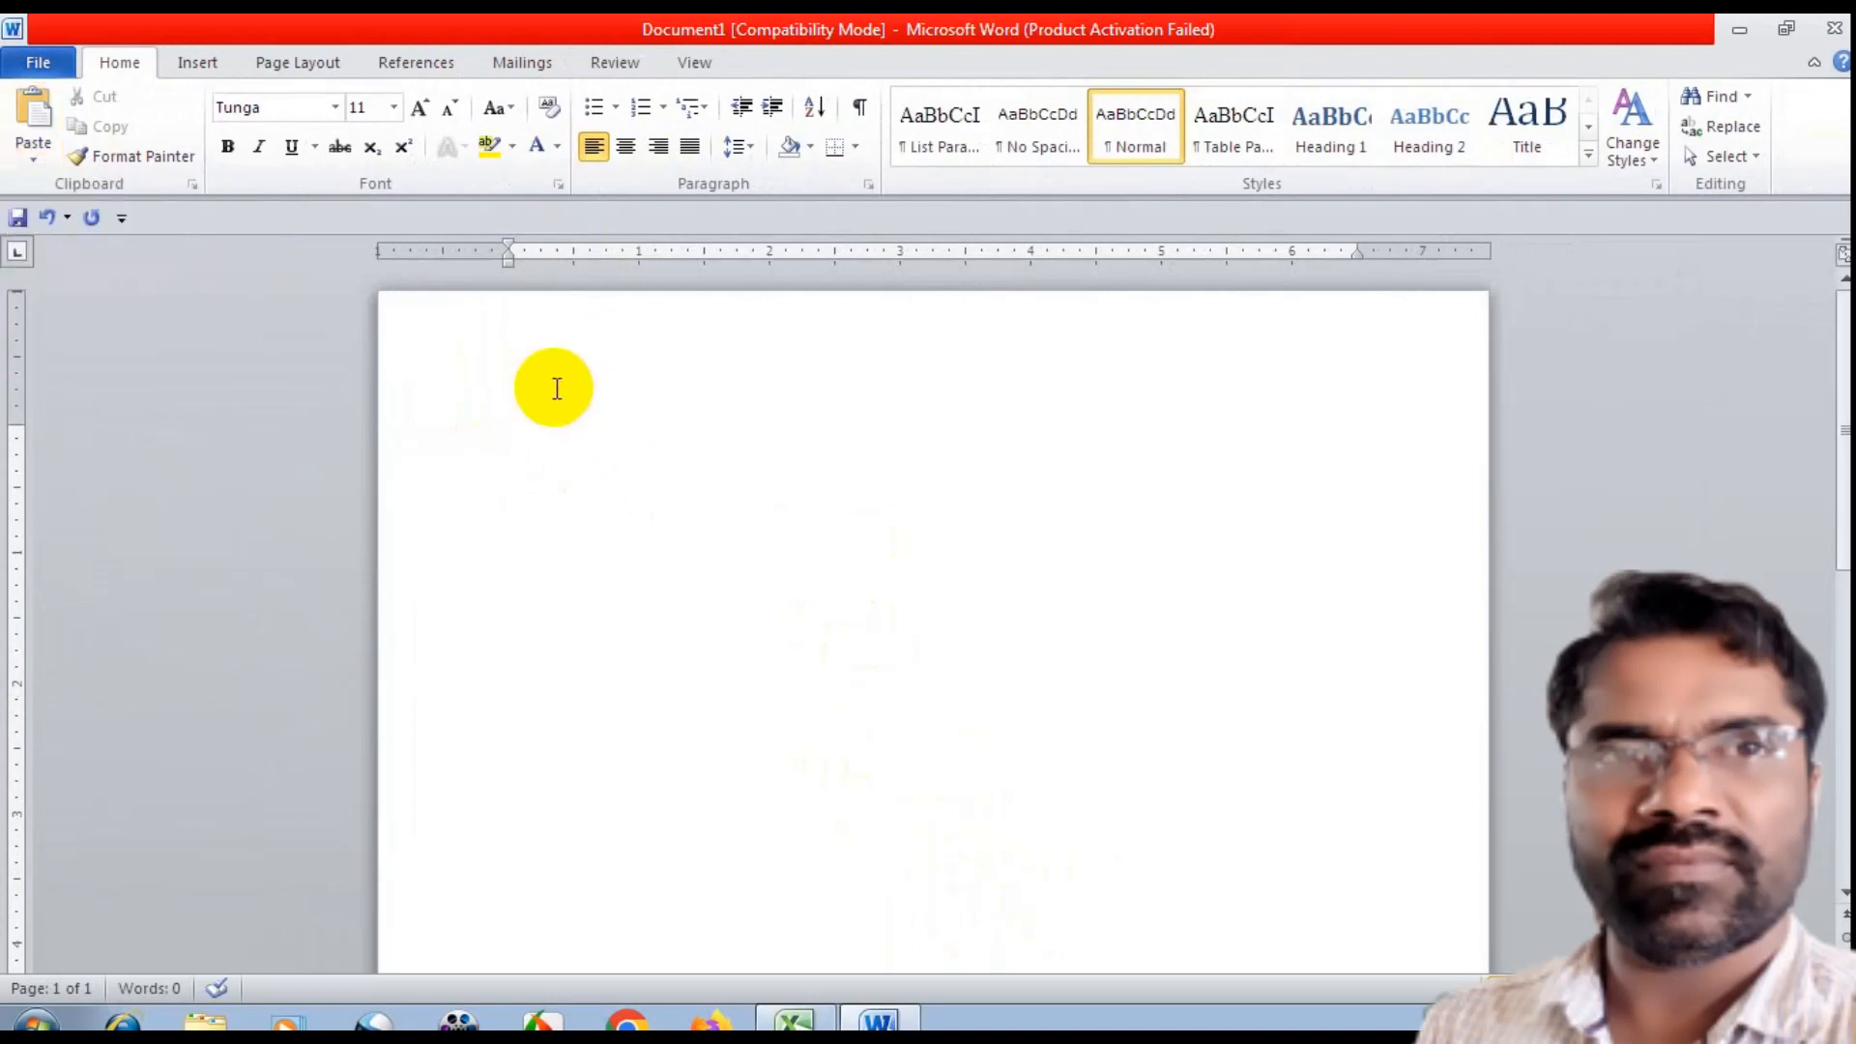
type("=rand()")
key("Return")
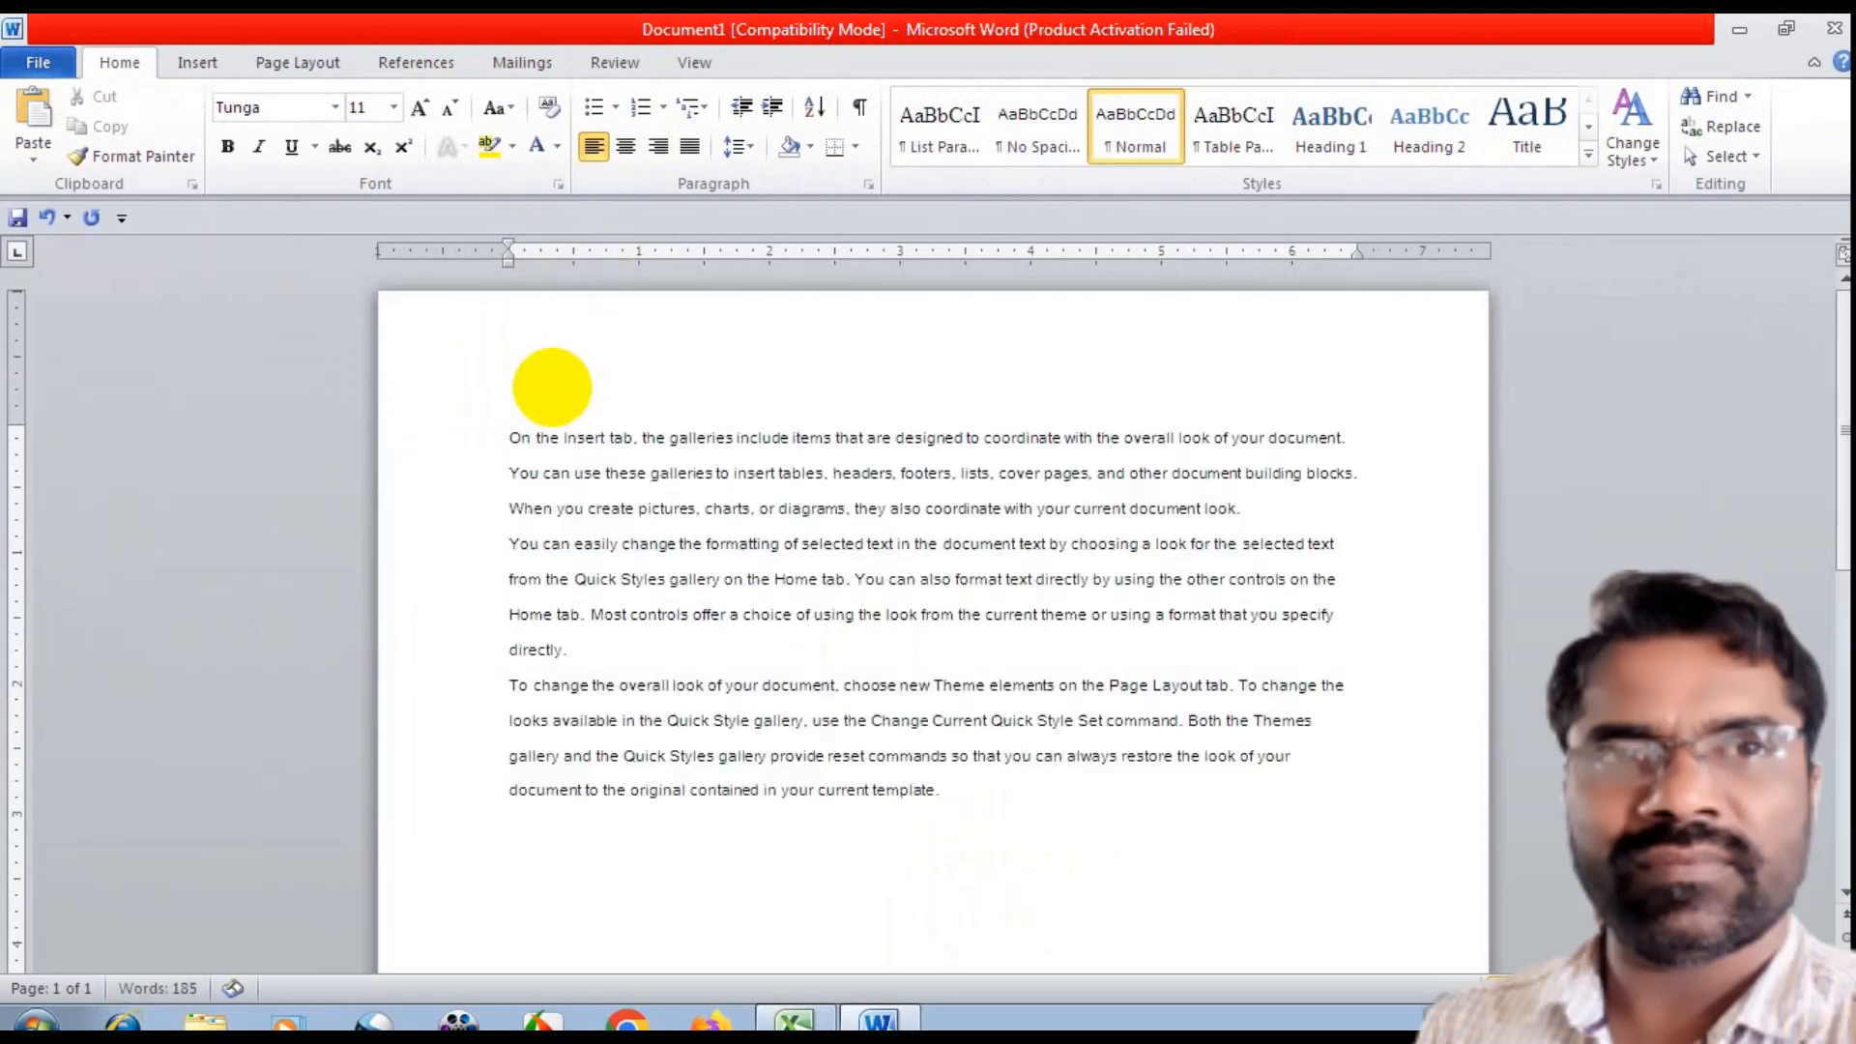
Enlarge the font of all the sample text to size 16
left_click_drag(947, 787, 448, 439)
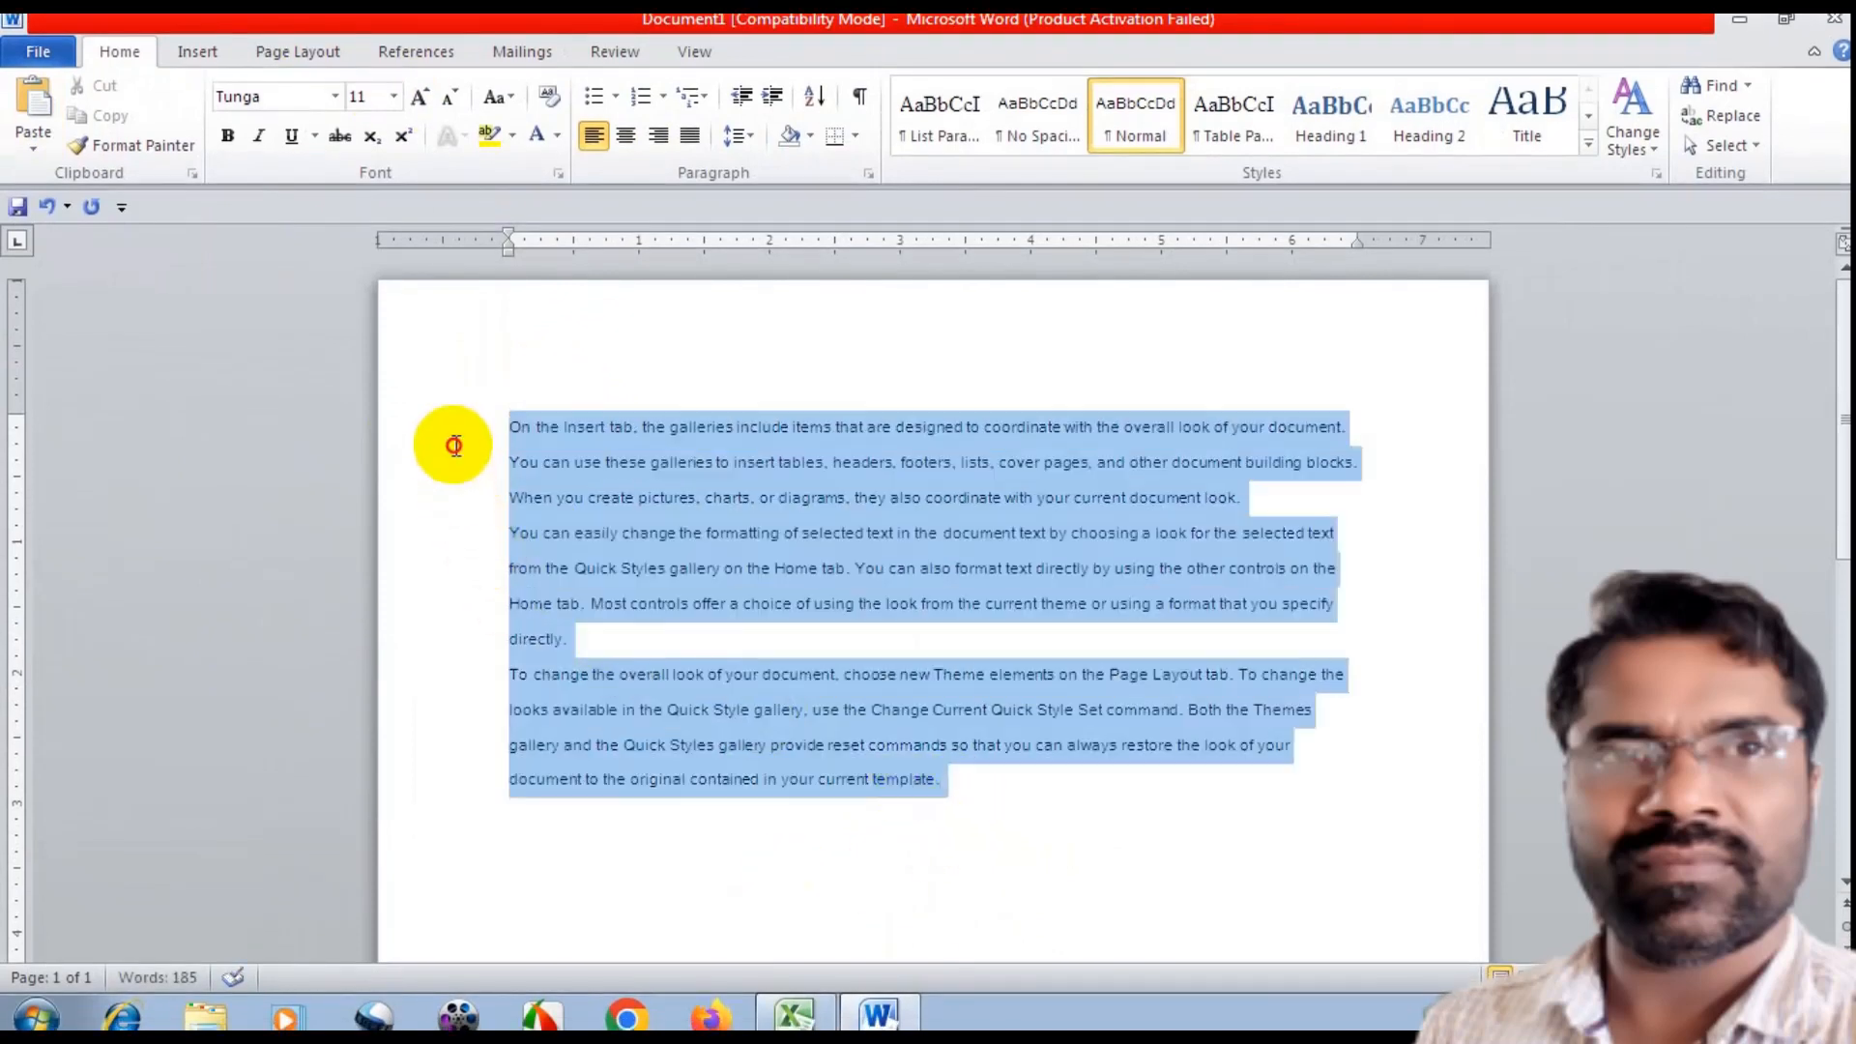
left_click(419, 98)
left_click(417, 111)
left_click(418, 110)
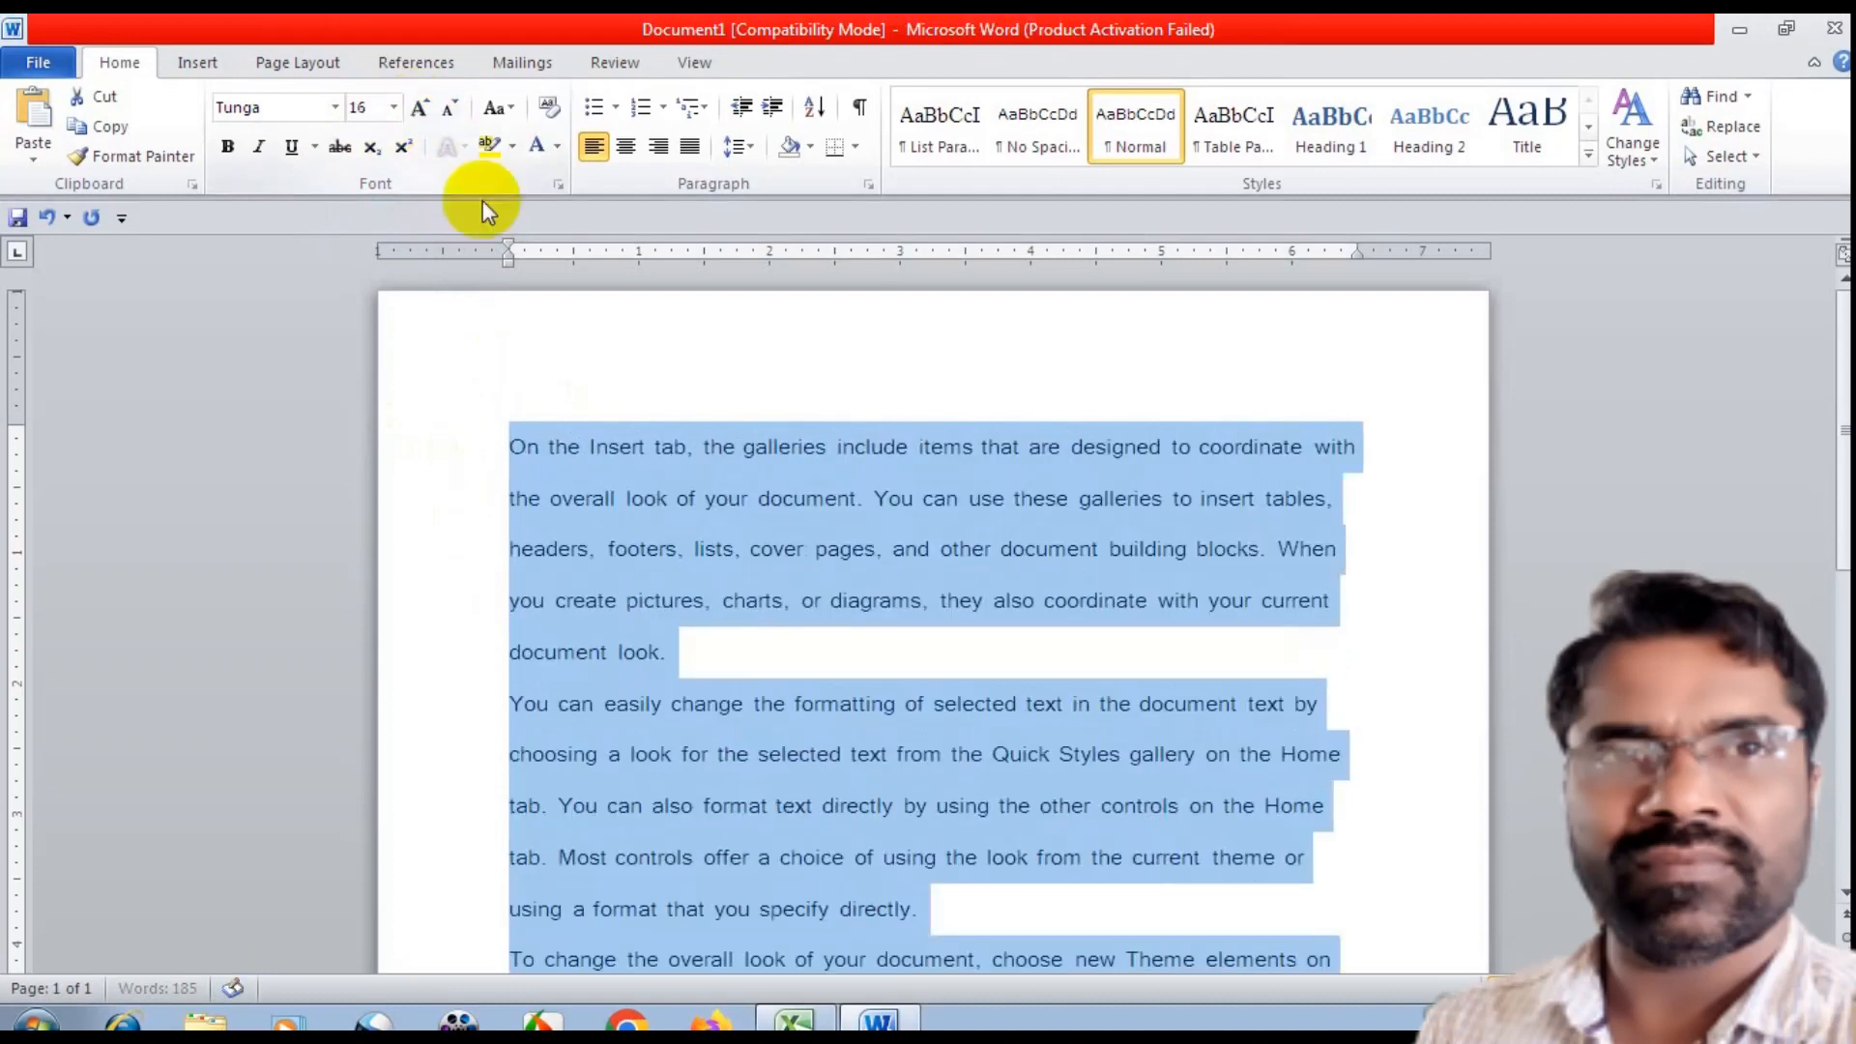
Delete the second and third sample paragraphs, keeping only the one beginning "On the Insert tab"
scroll(775, 584, "down", 3)
scroll(986, 822, "down", 2)
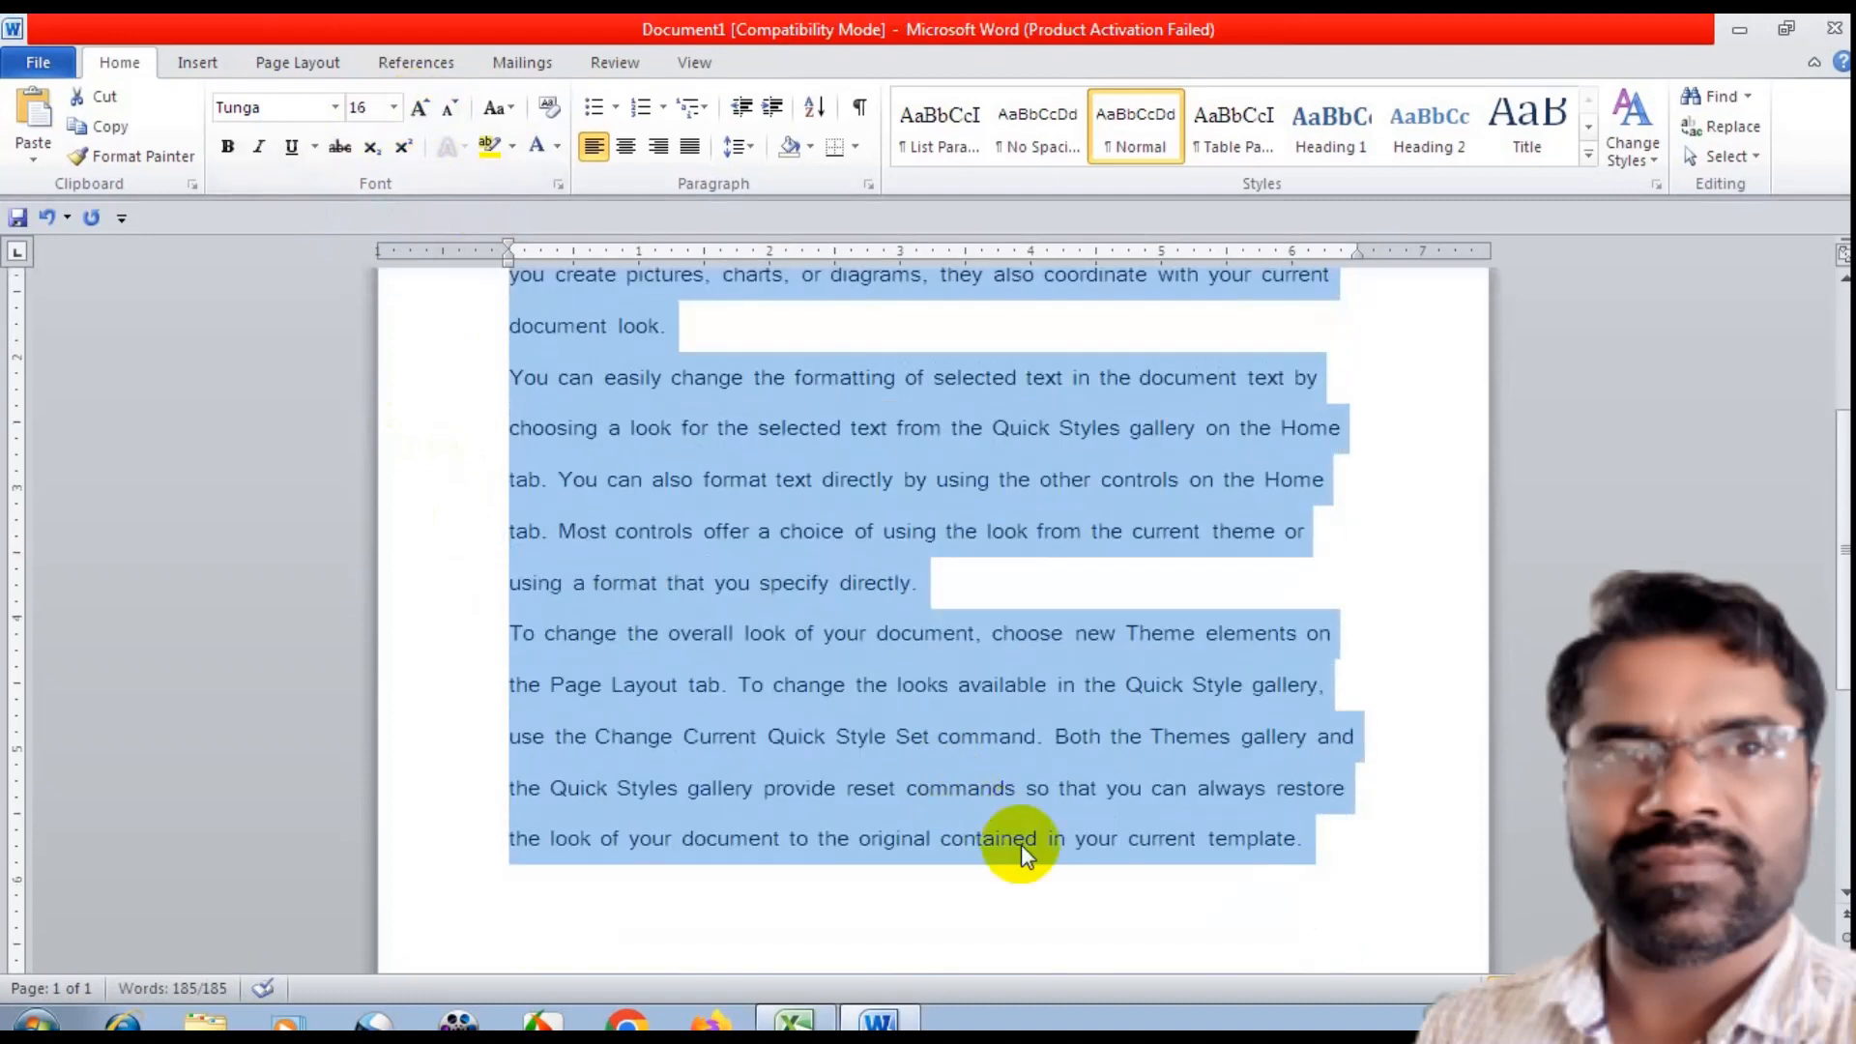
left_click_drag(1318, 857, 479, 635)
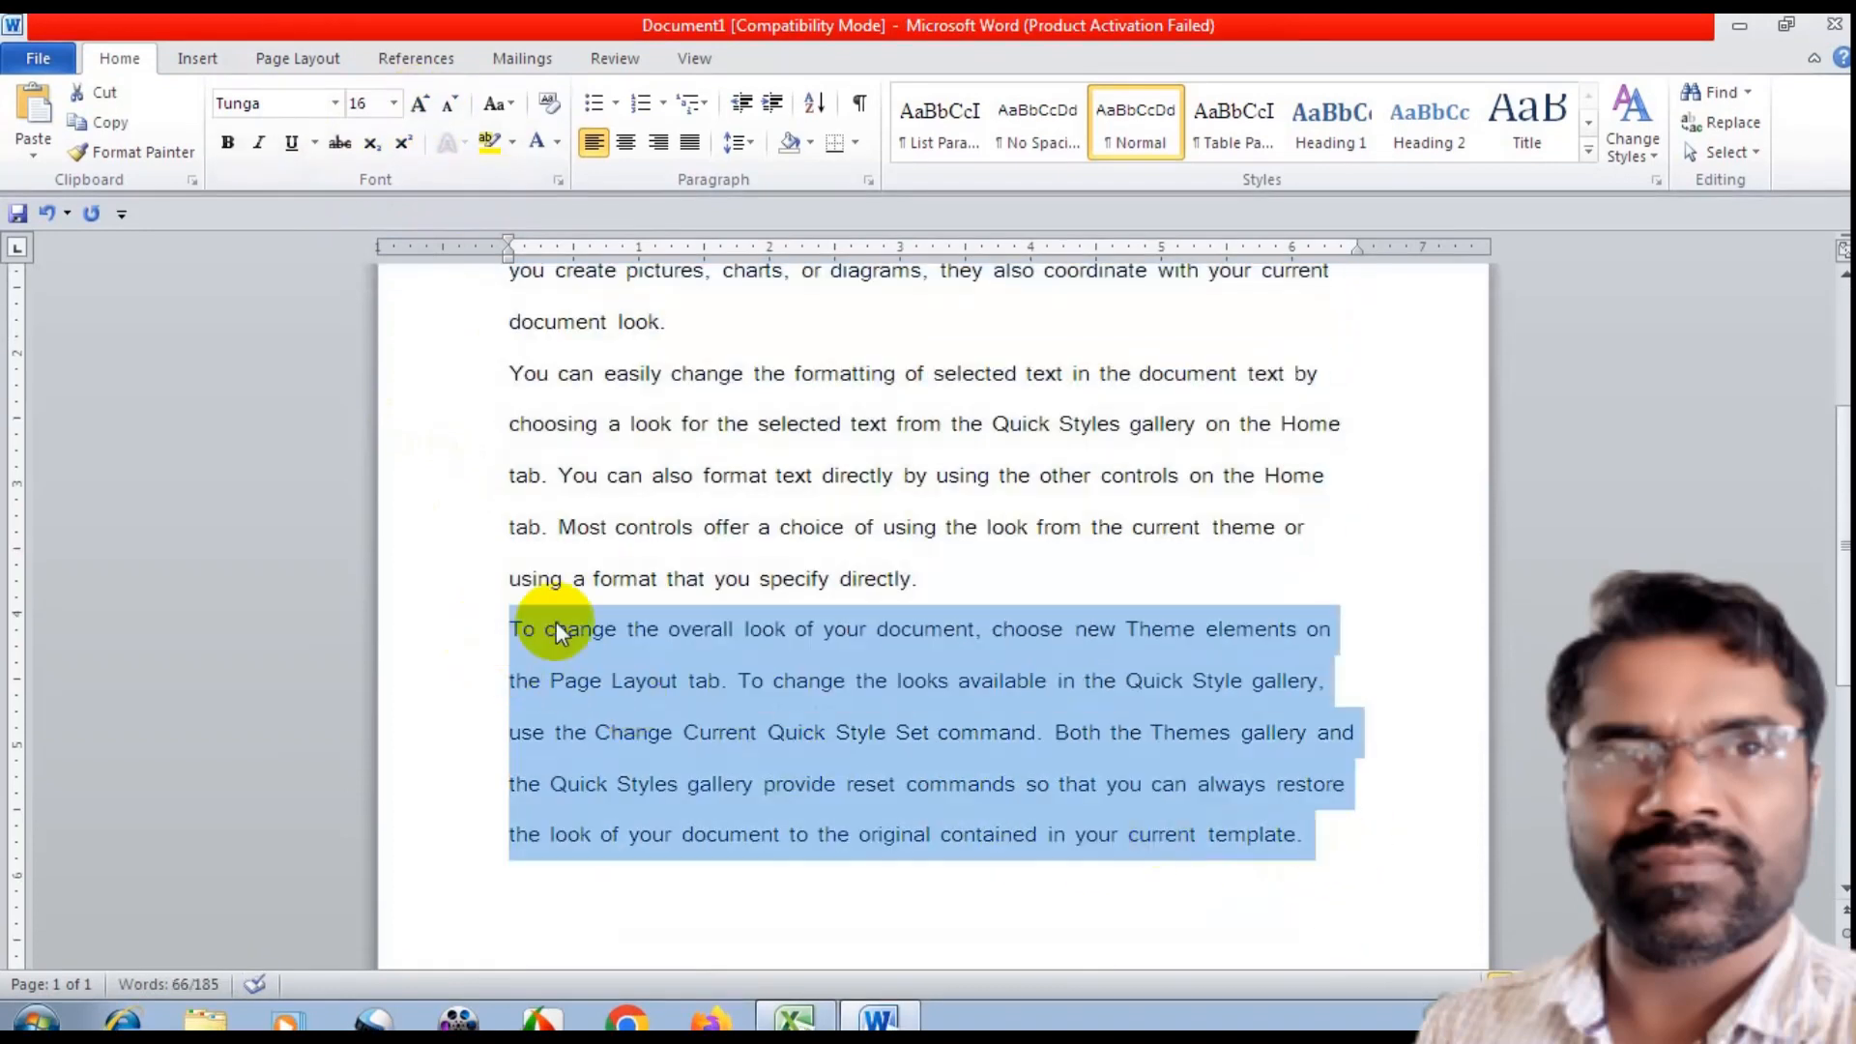
key("Delete")
left_click_drag(895, 621, 281, 357)
key("Delete")
scroll(802, 541, "up", 3)
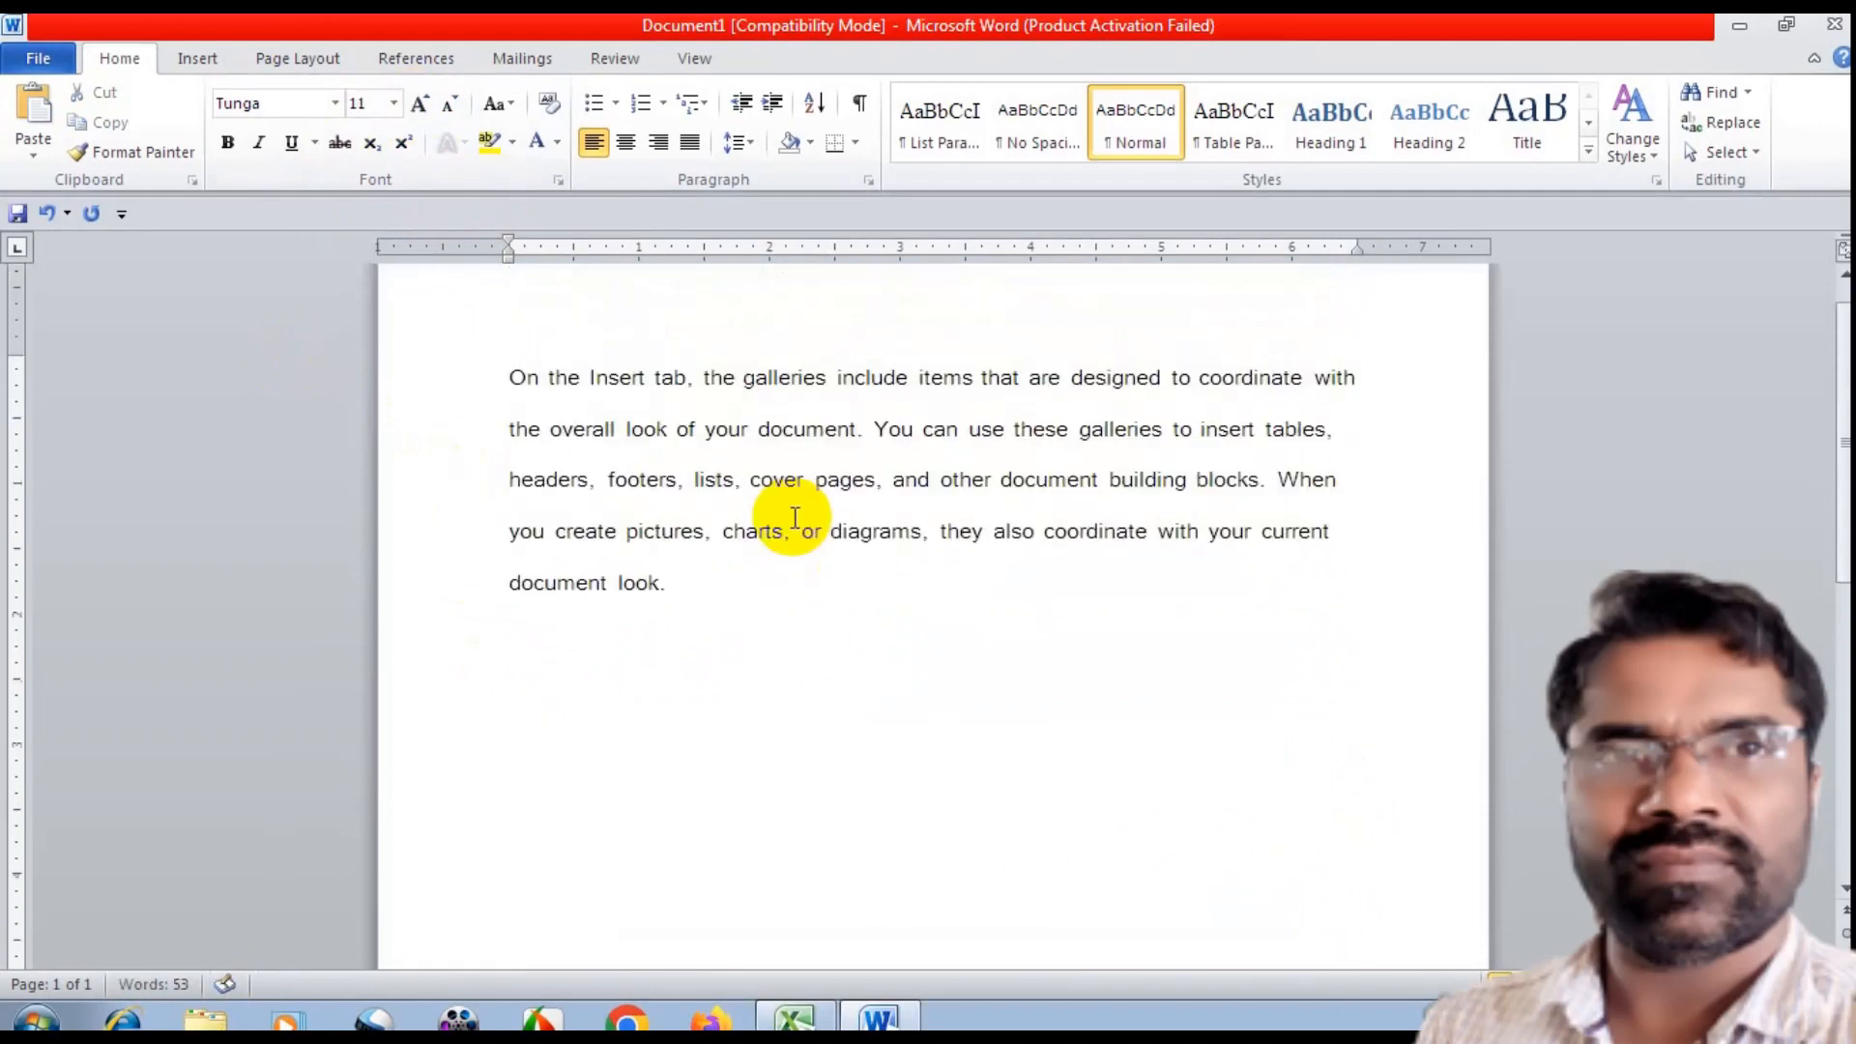
Copy the text from "You can use these galleries" to "document look." and paste it on the line below the paragraph
left_click_drag(673, 582, 872, 430)
key("ctrl+c")
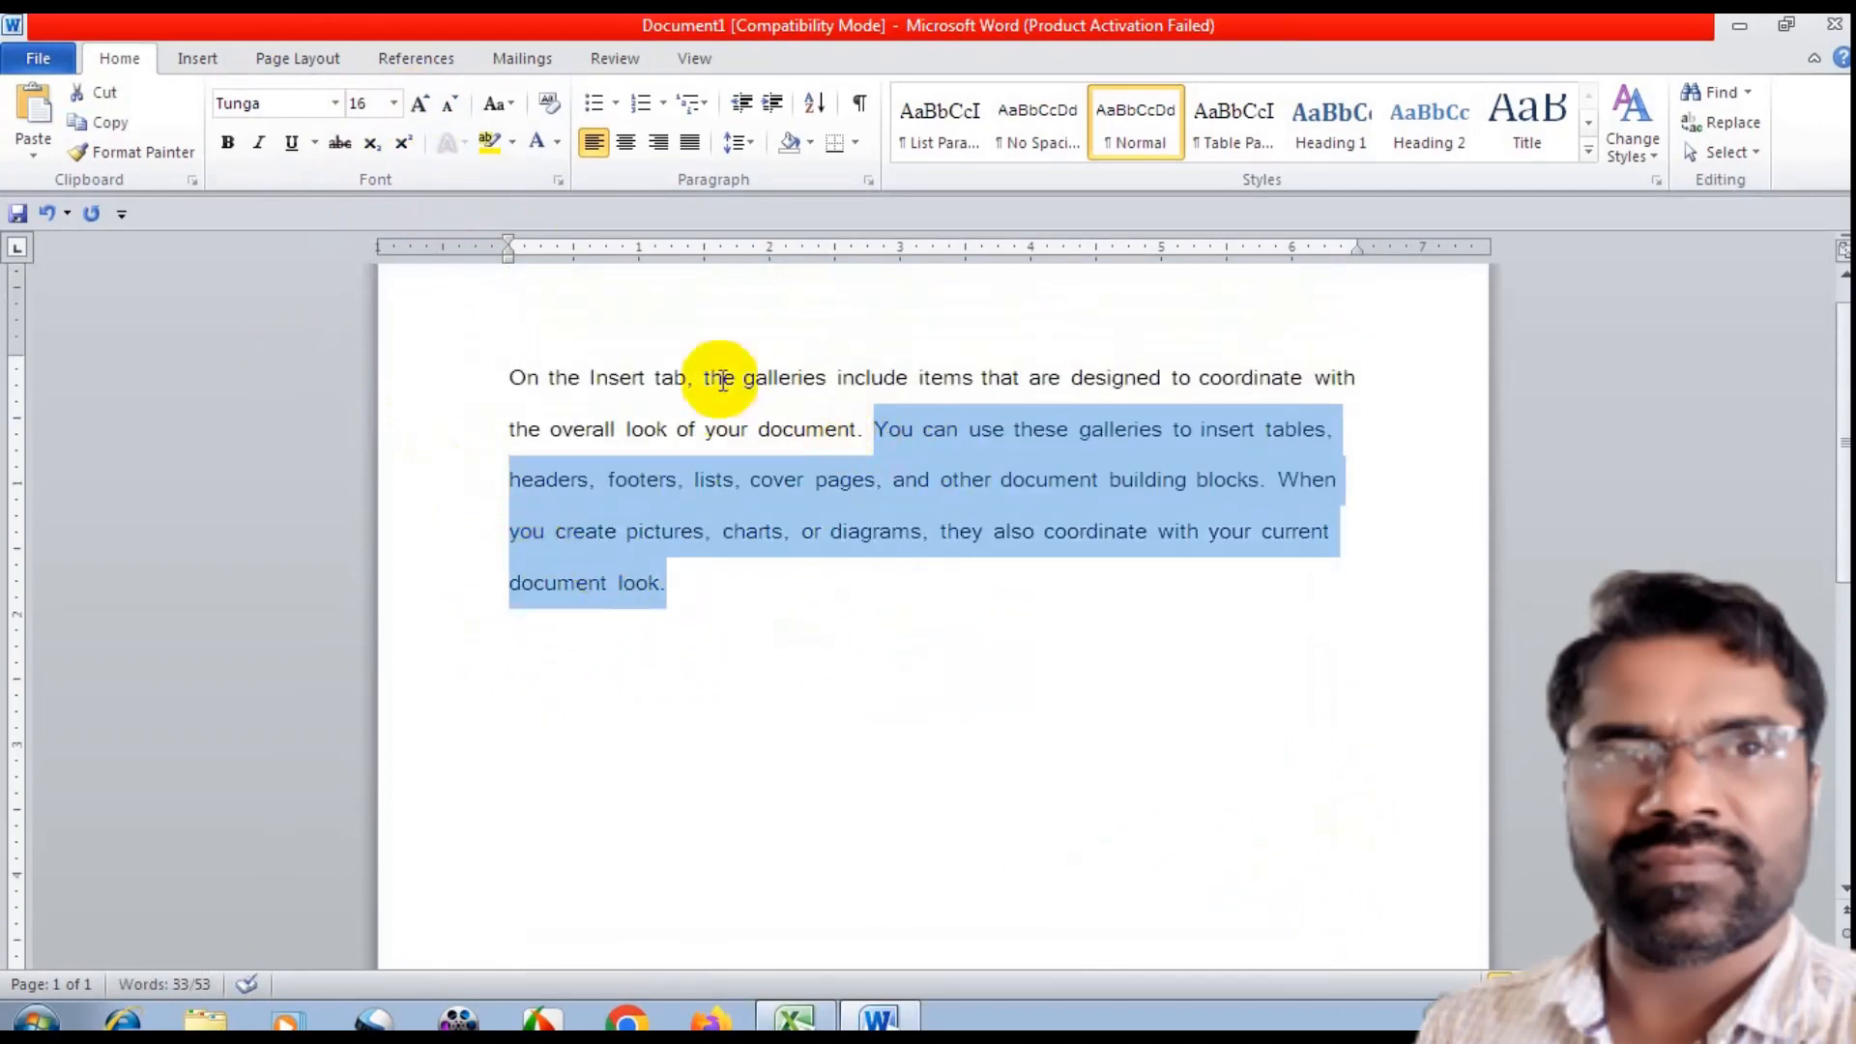
left_click(140, 159)
left_click(532, 665)
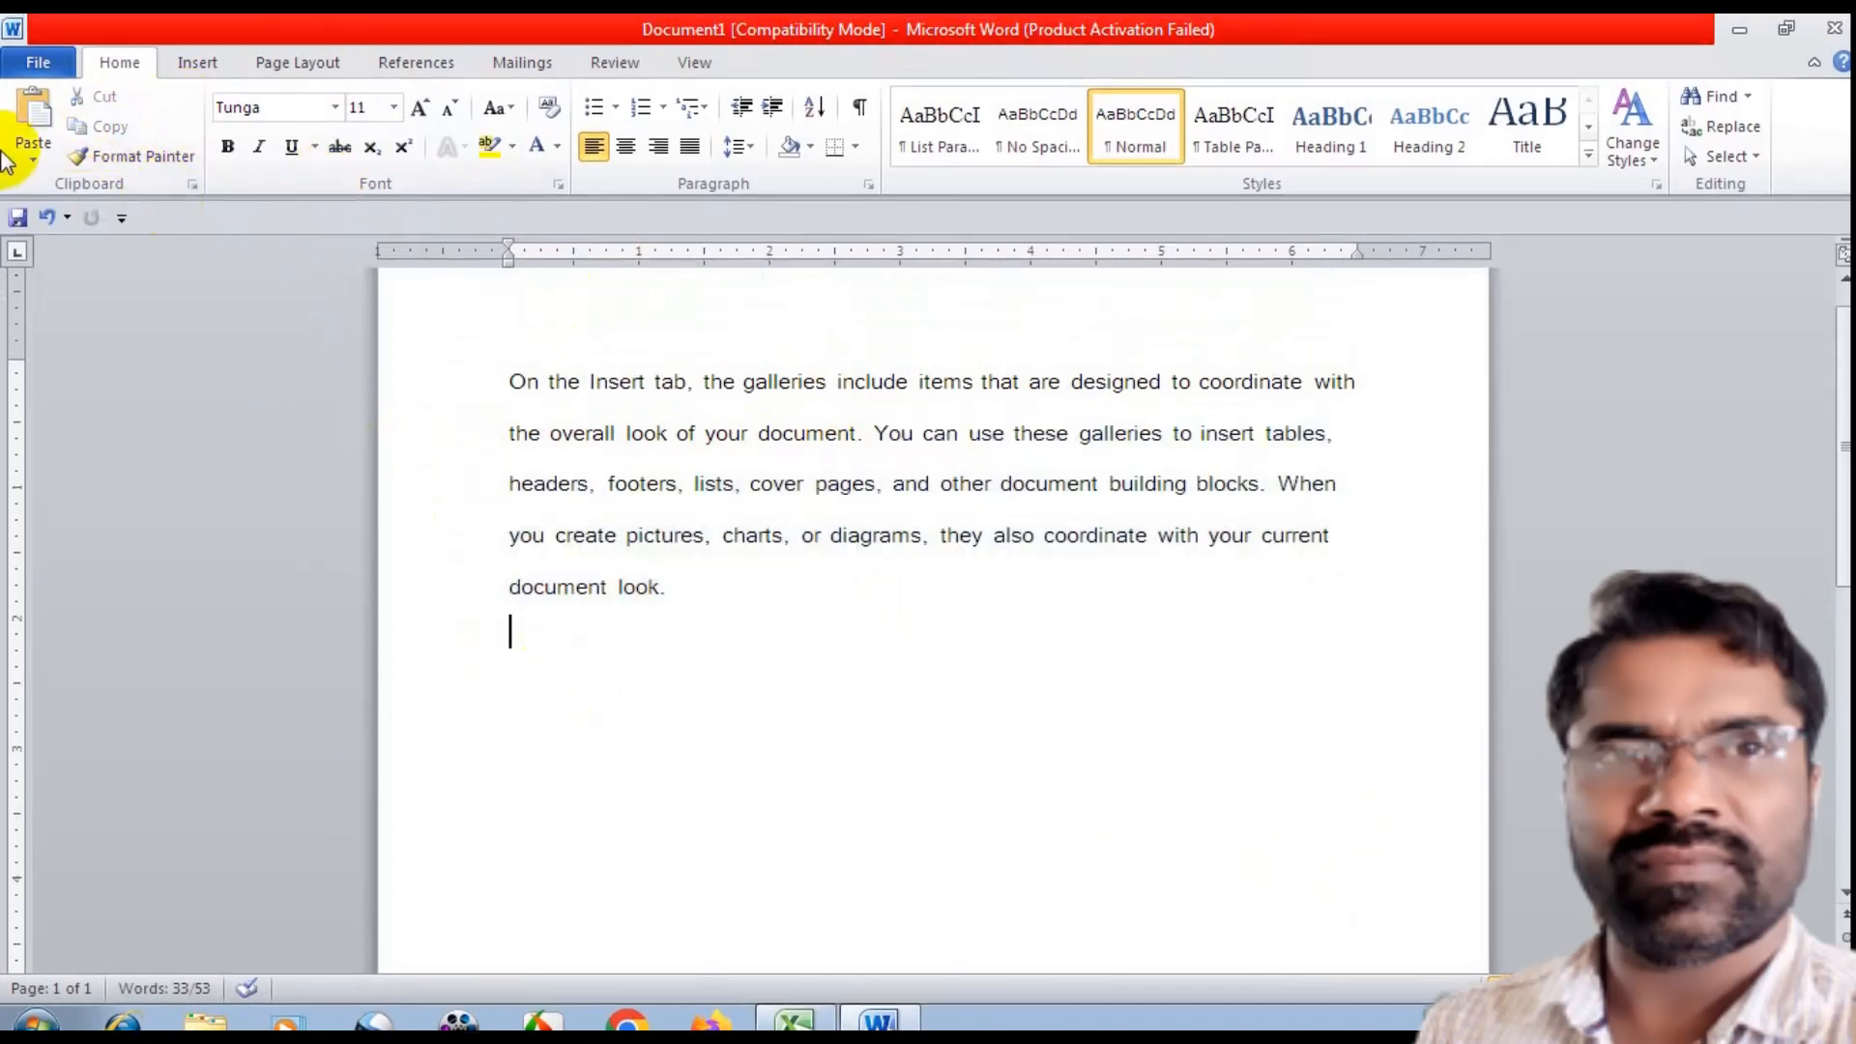
left_click(33, 114)
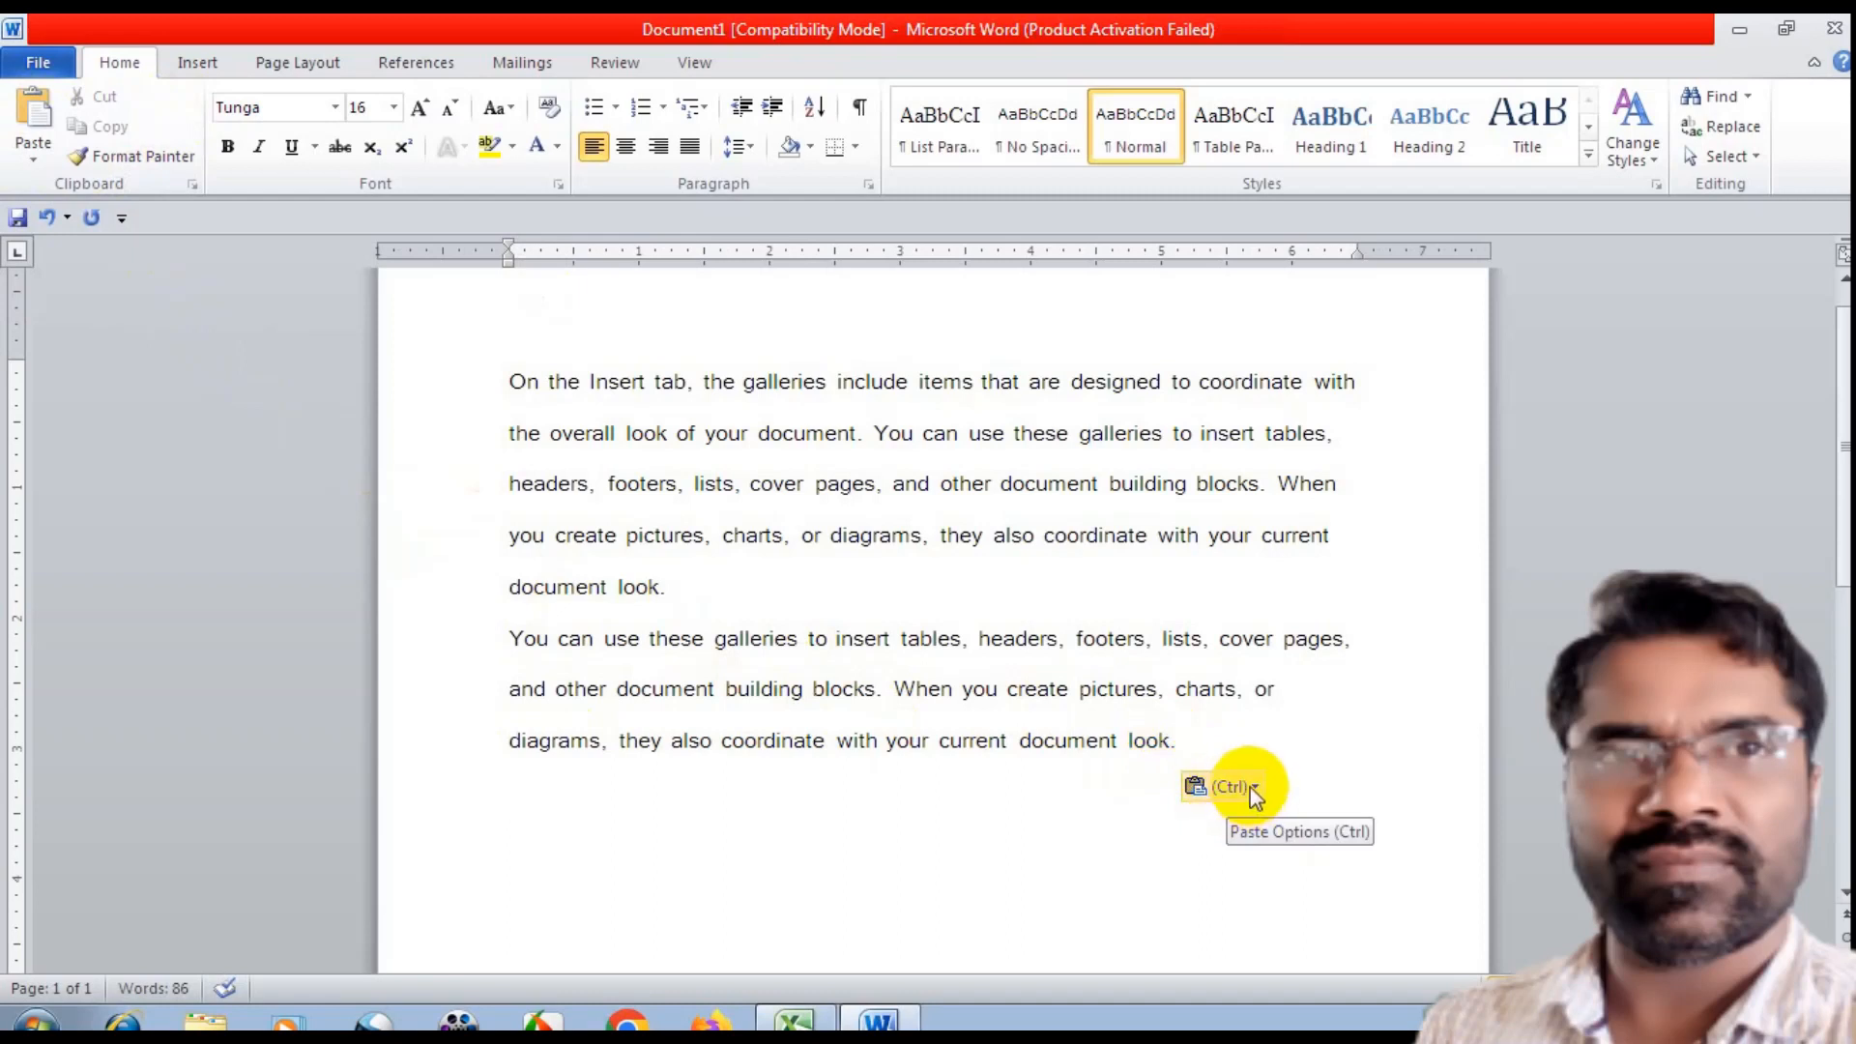
Examine the Cut, copy, and paste settings in the advanced Word options, including the Show Paste Options button setting
left_click(38, 62)
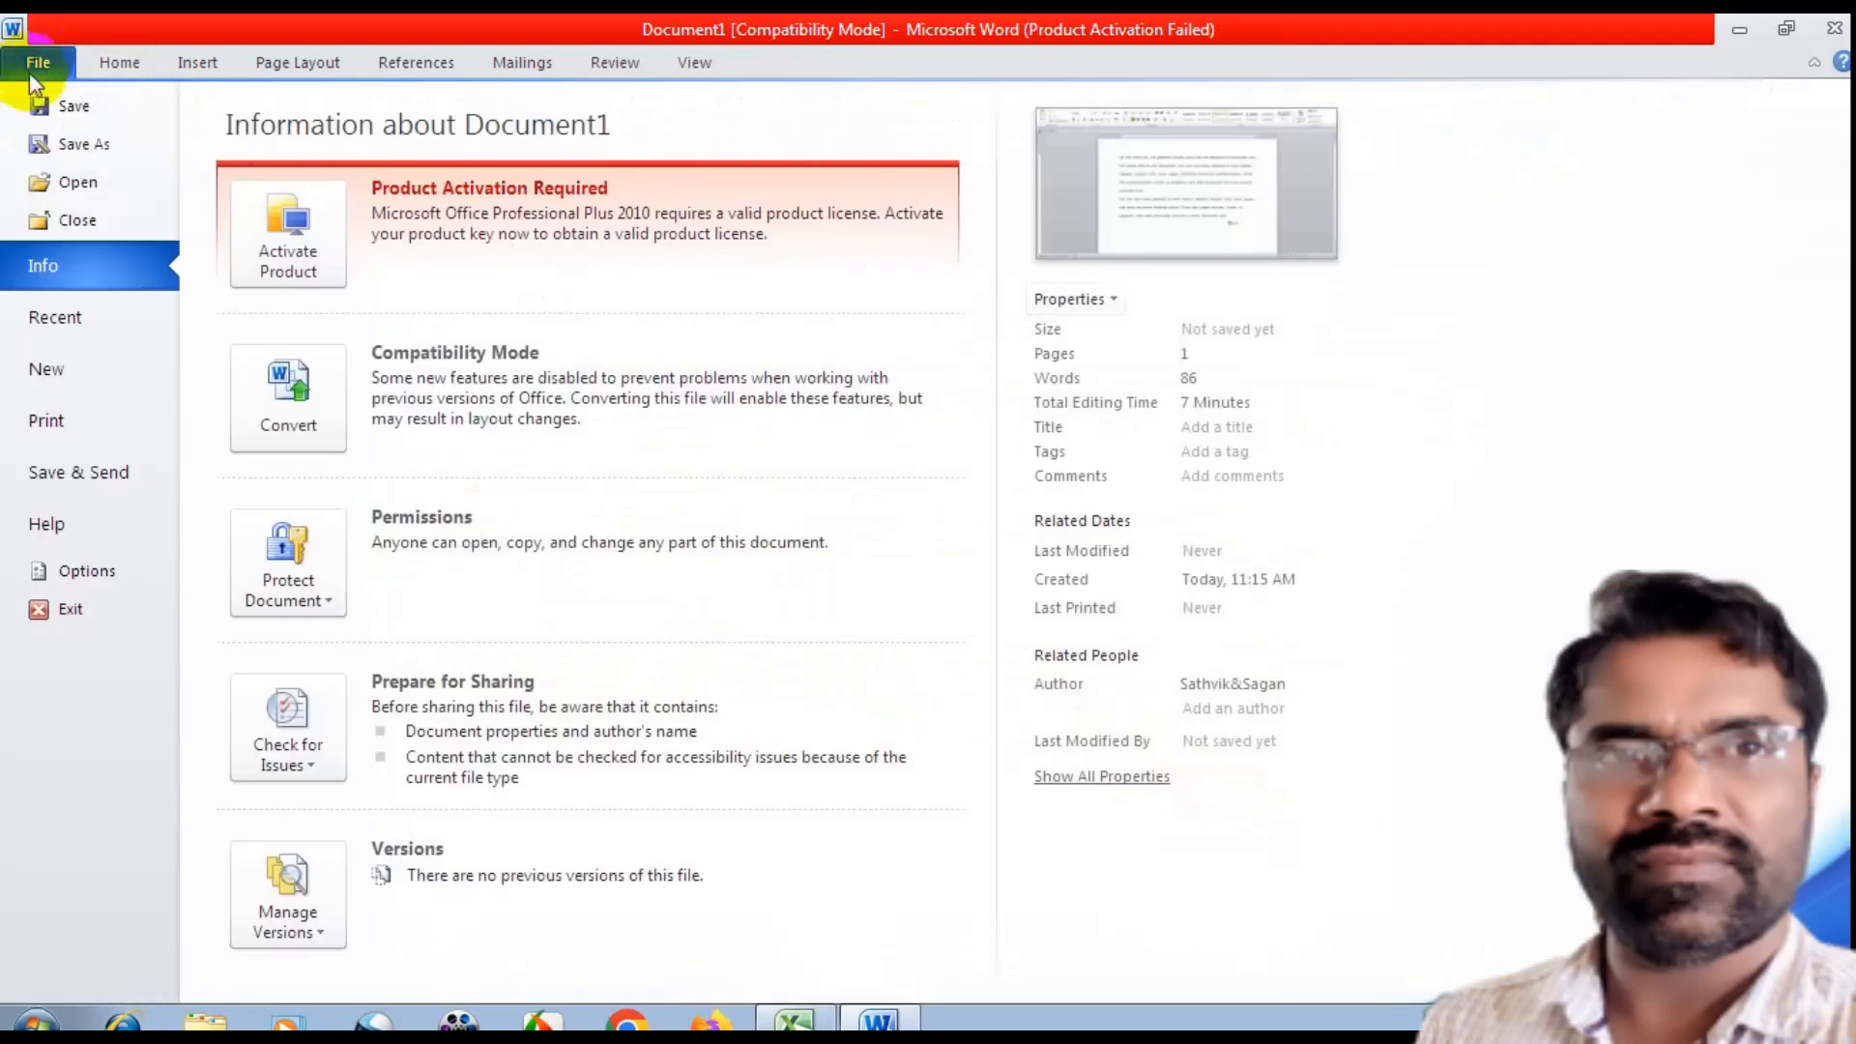
left_click(85, 573)
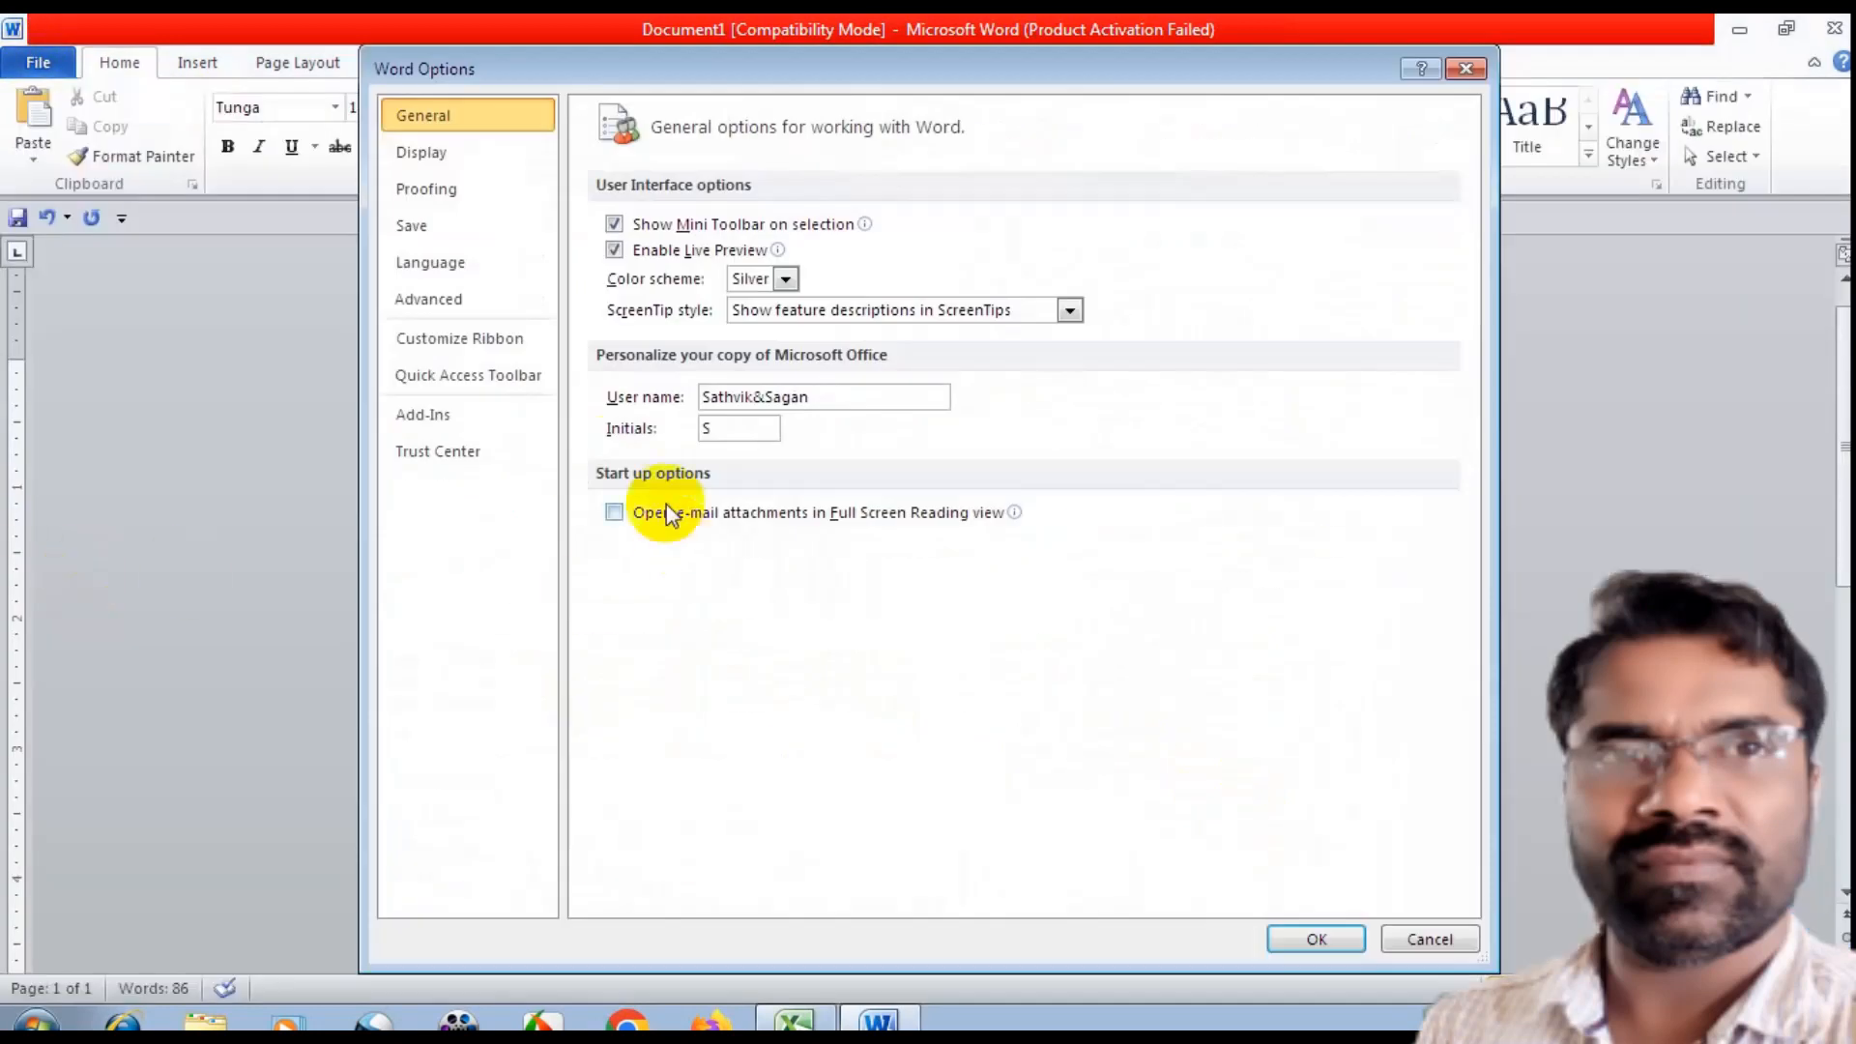
left_click(444, 306)
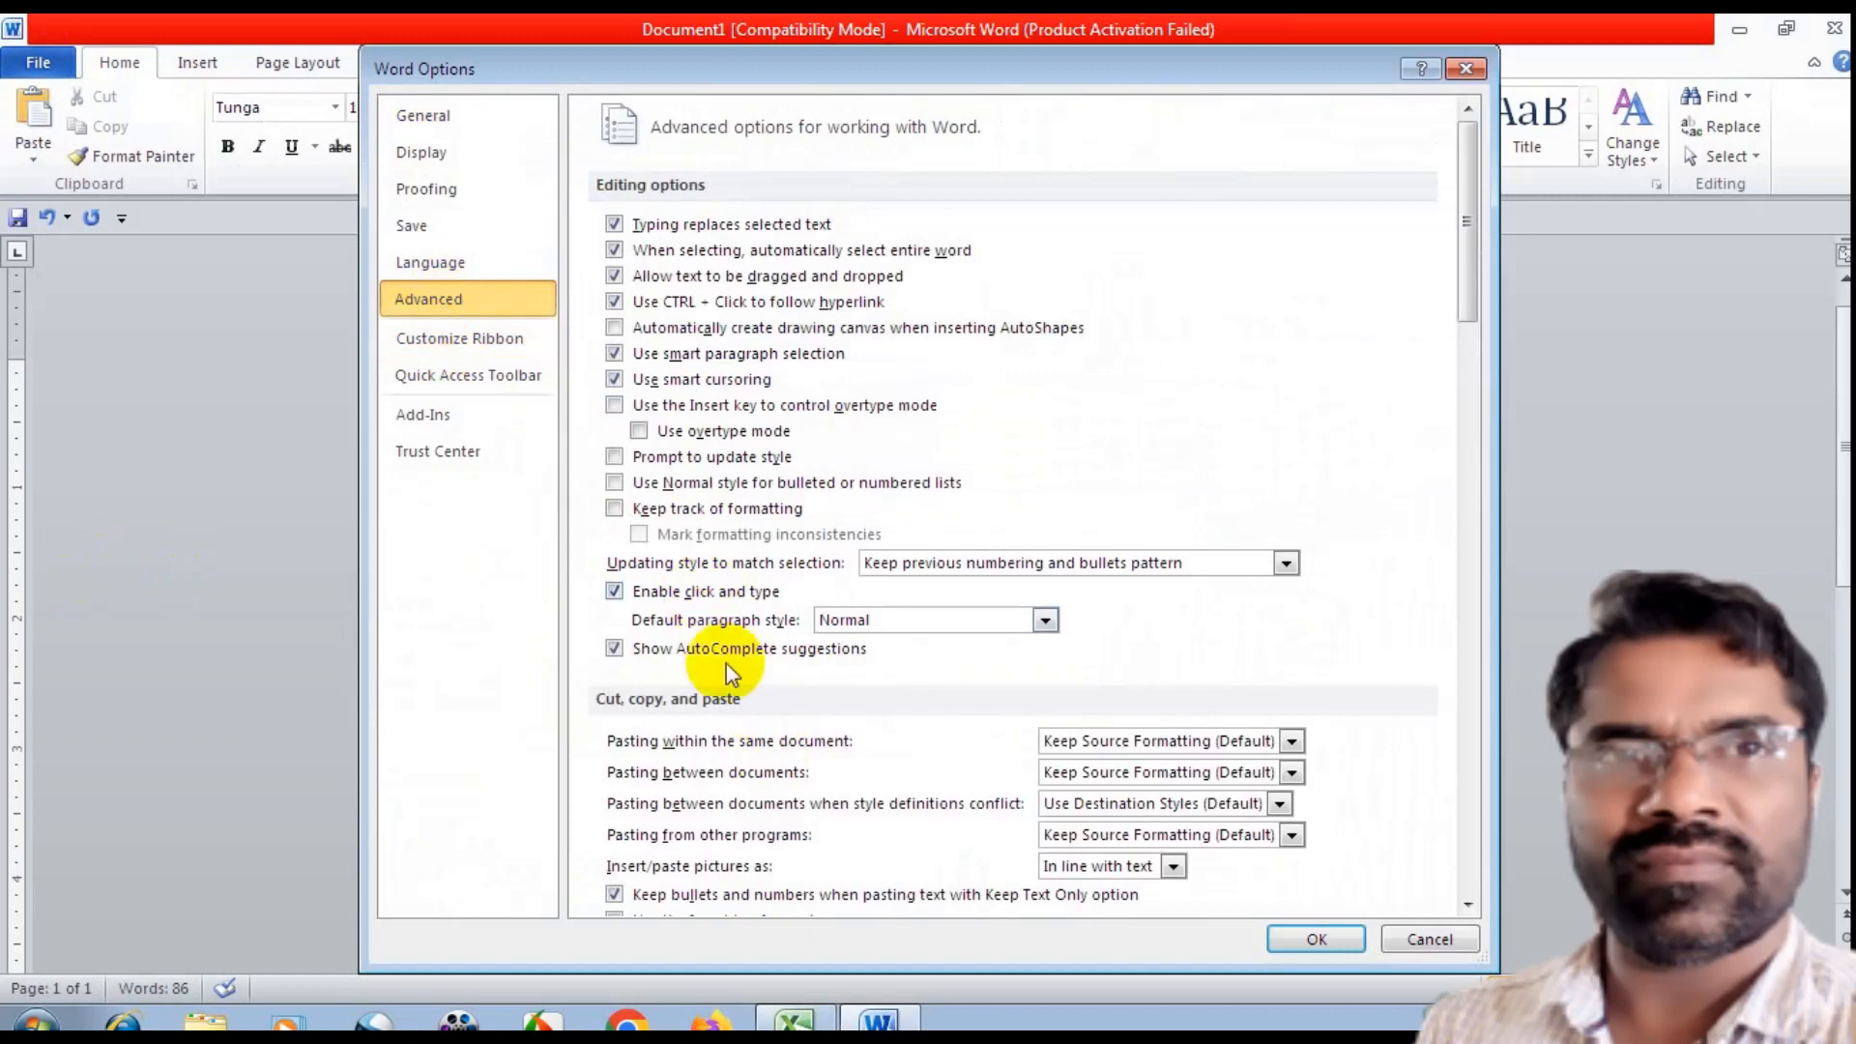
scroll(773, 715, "down", 3)
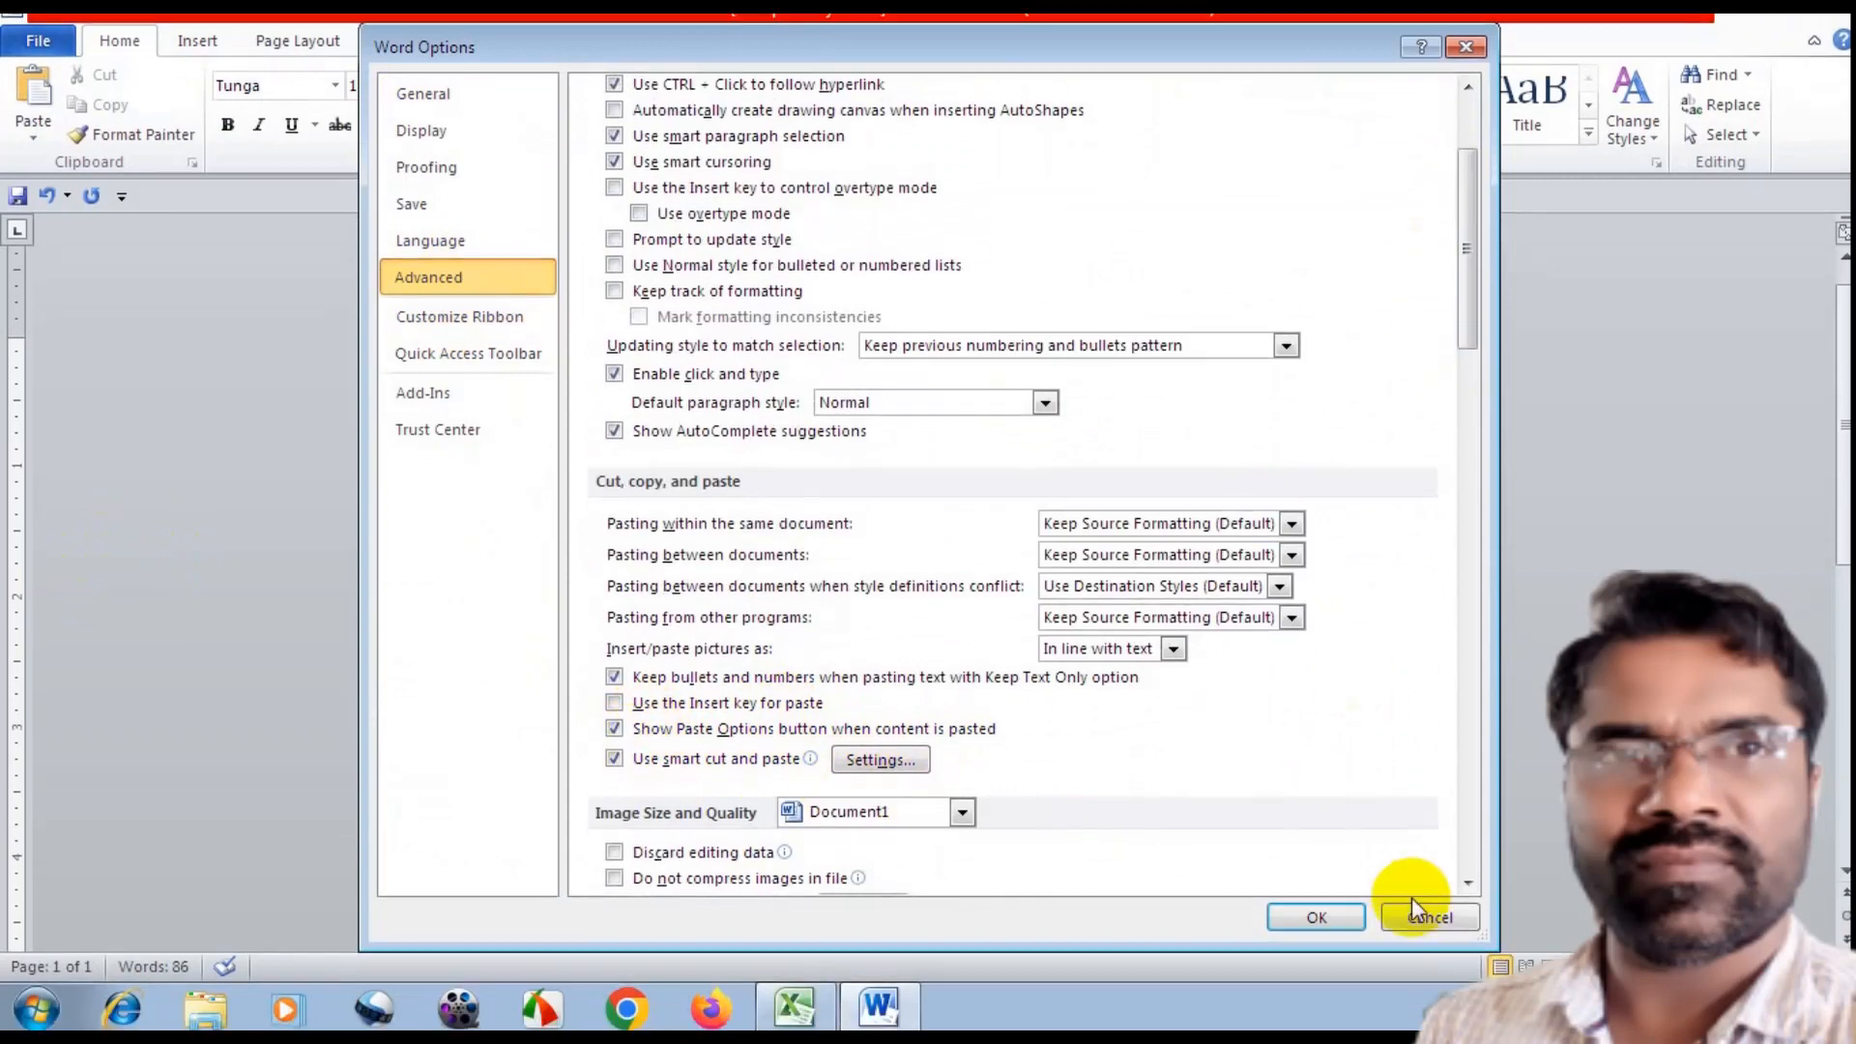
left_click_drag(1181, 58, 817, 125)
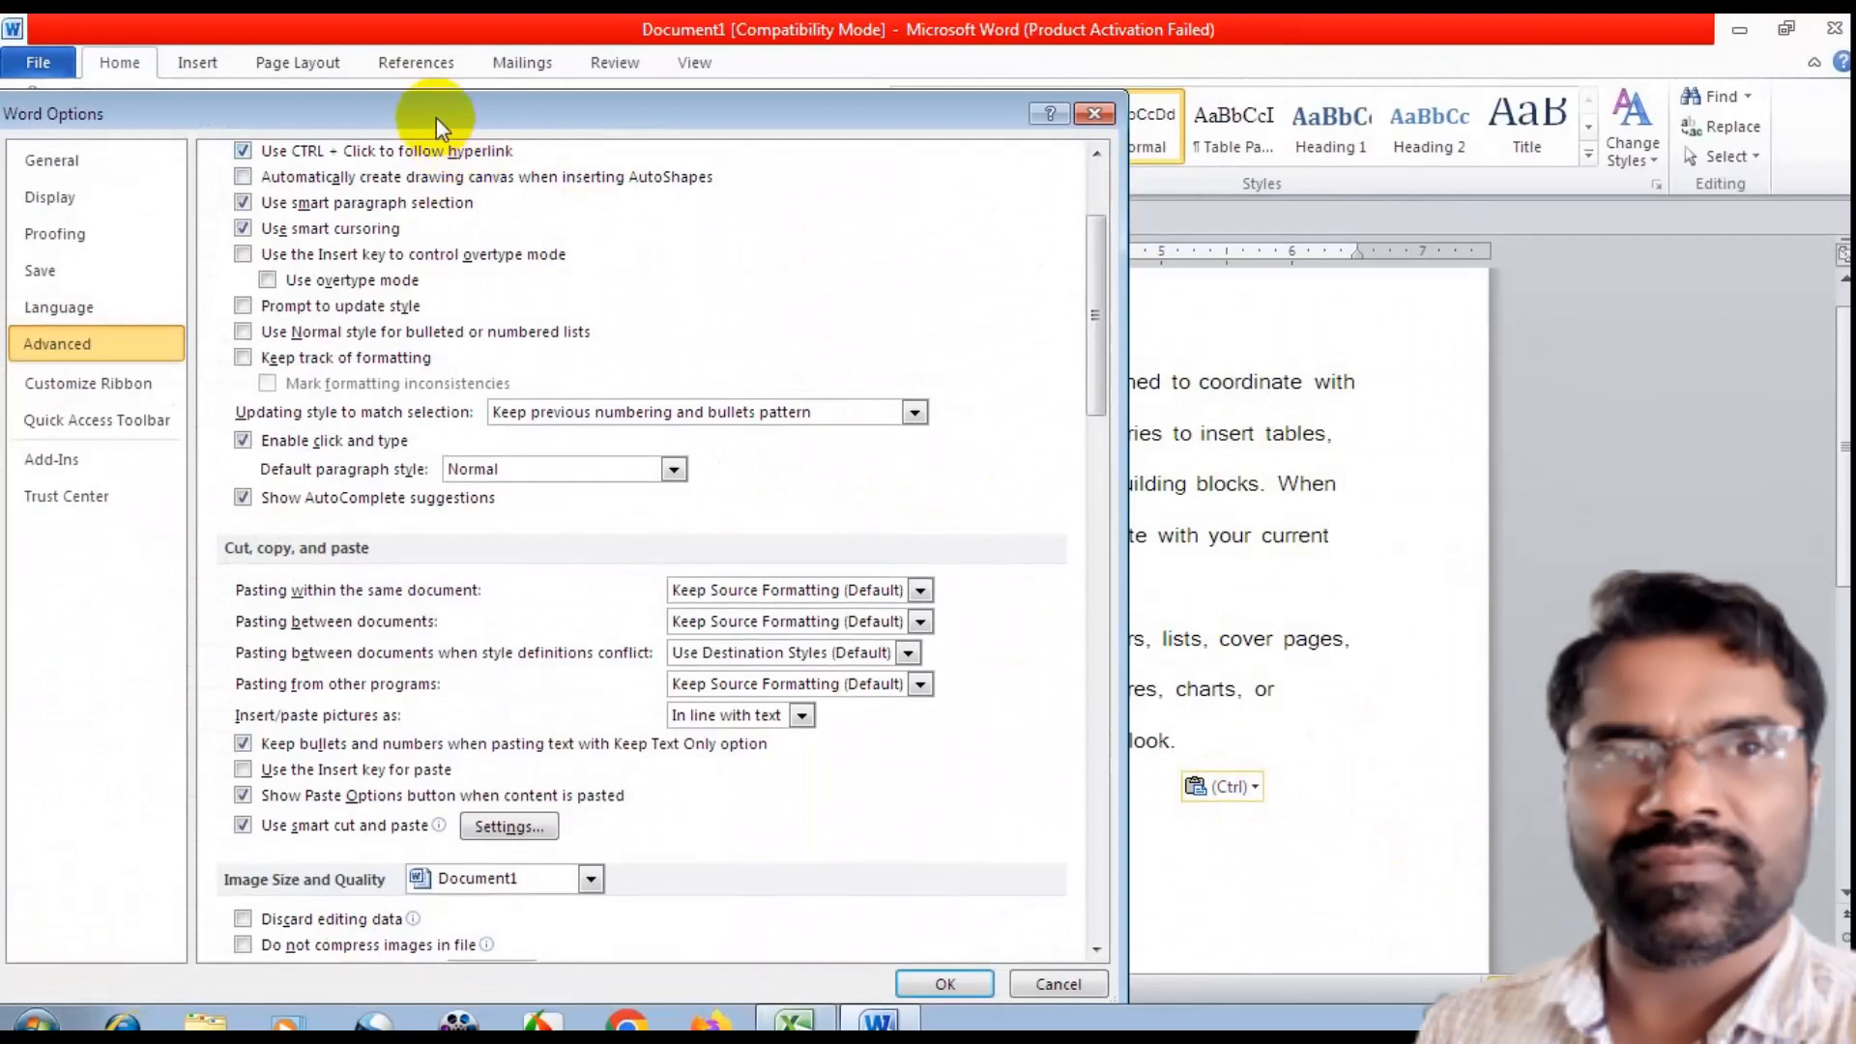
left_click_drag(437, 118, 381, 199)
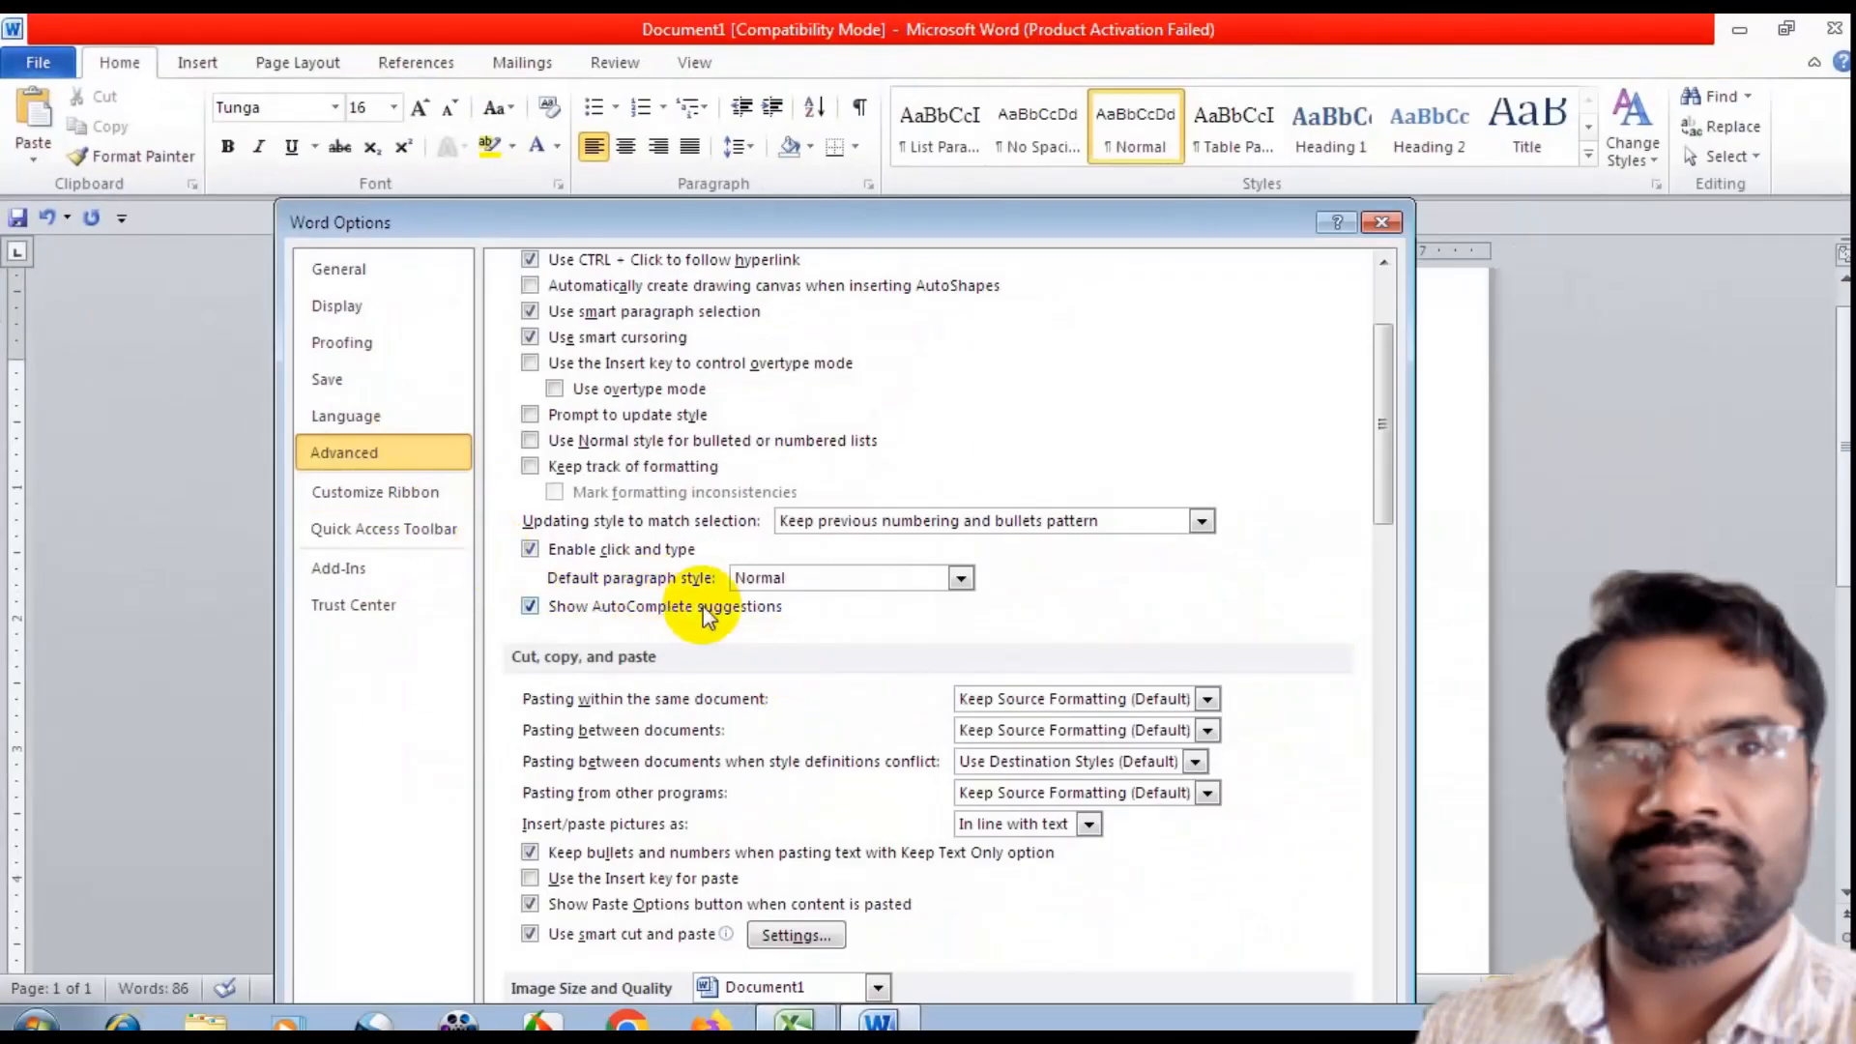
scroll(704, 616, "down", 5)
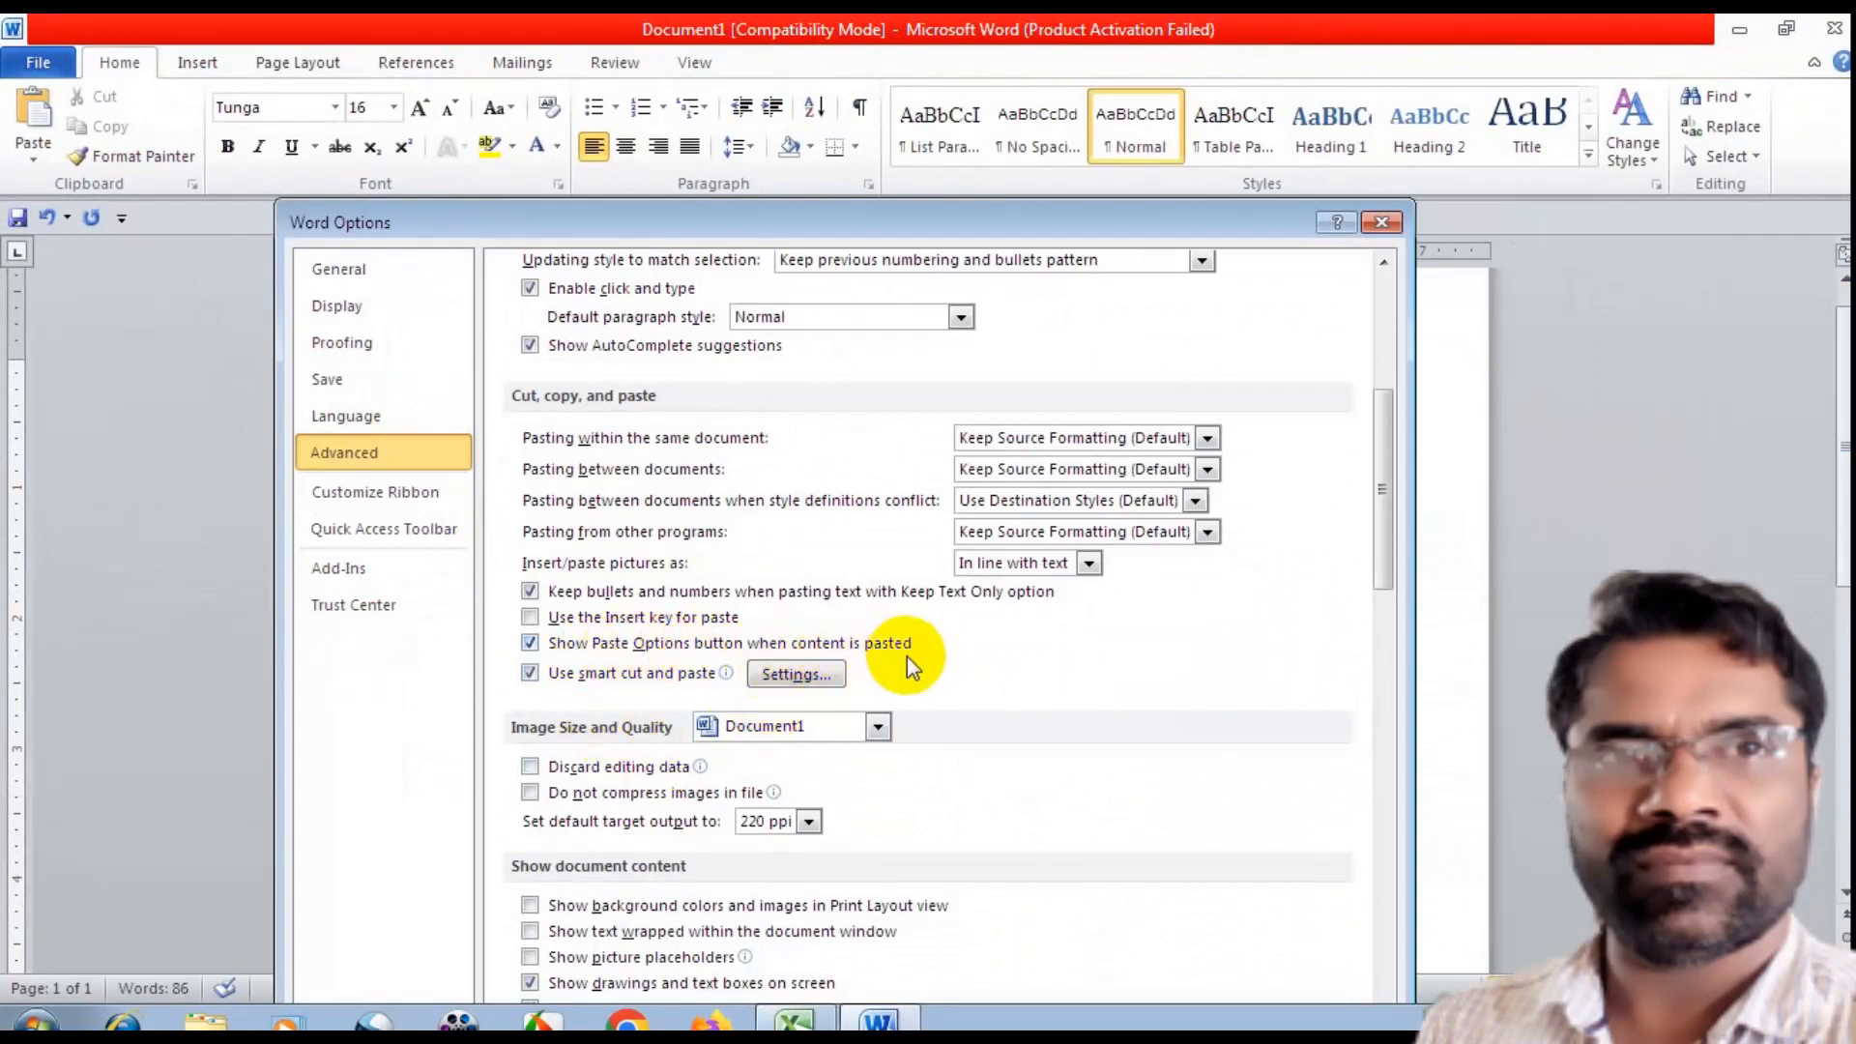
left_click_drag(1017, 215, 1029, 58)
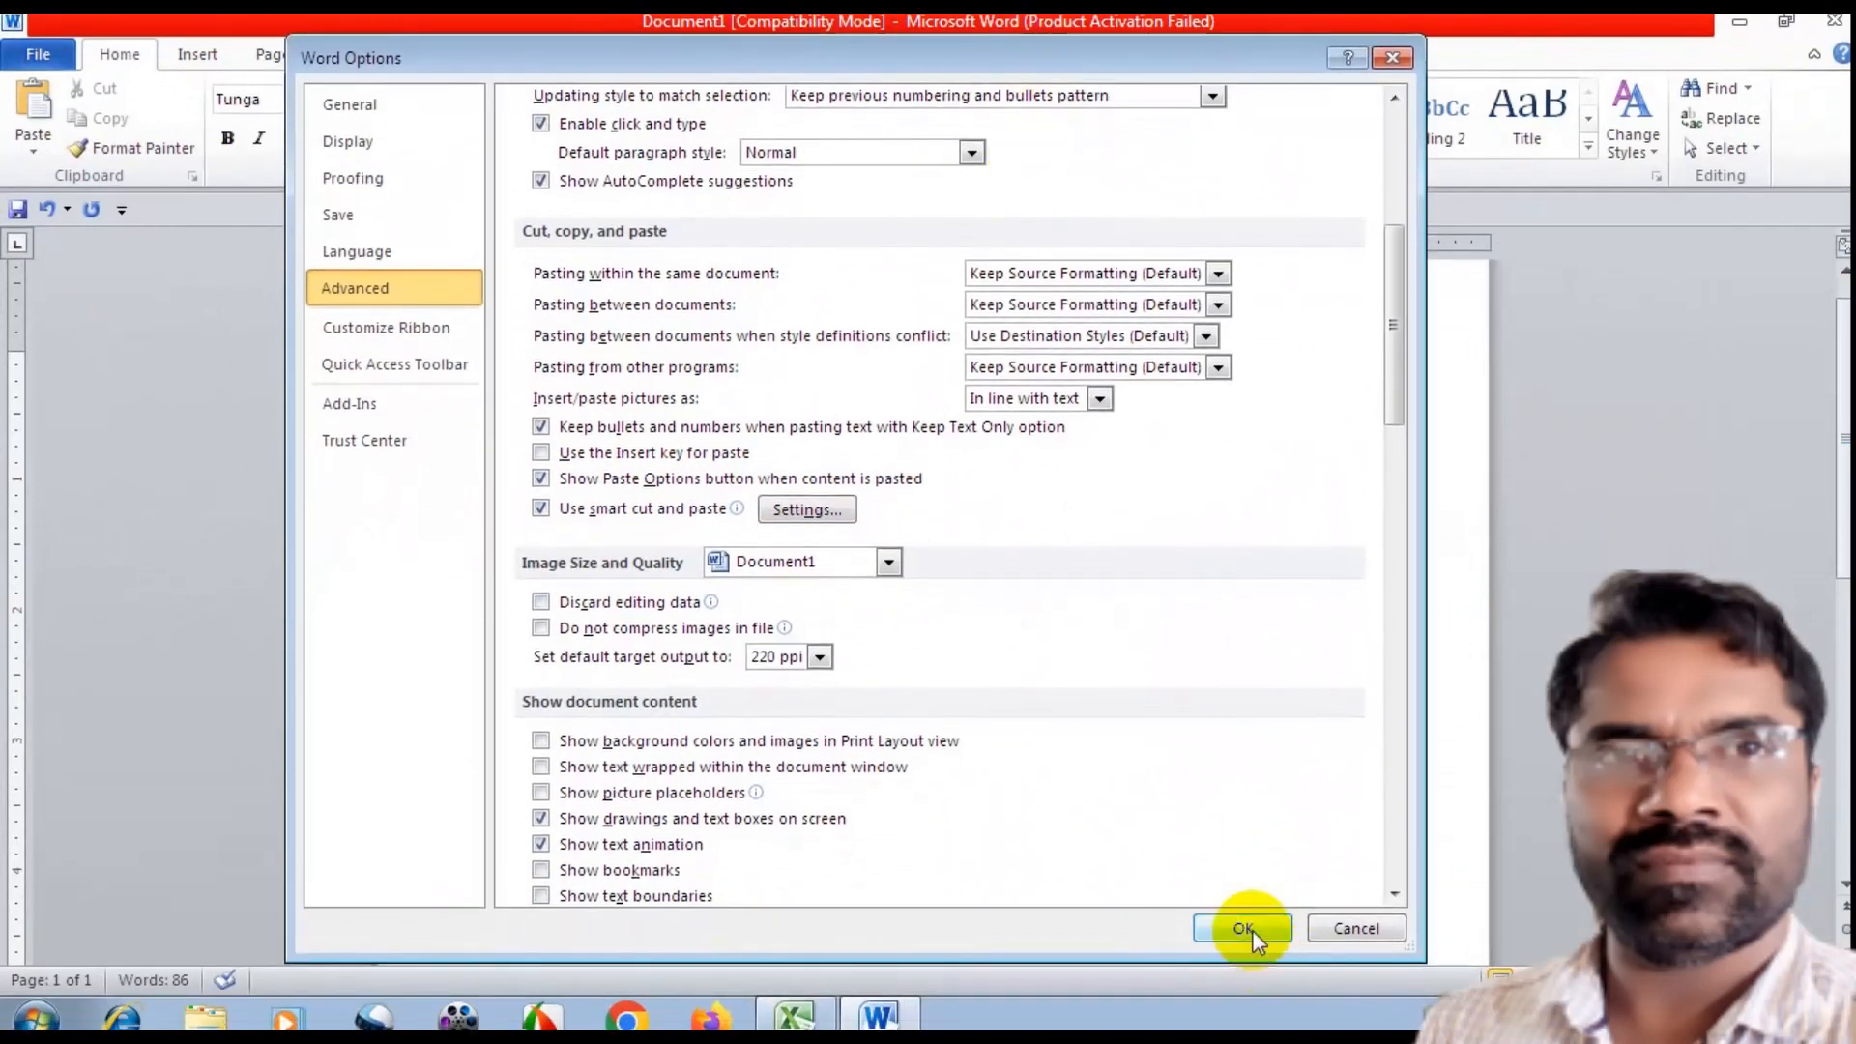
left_click(1244, 928)
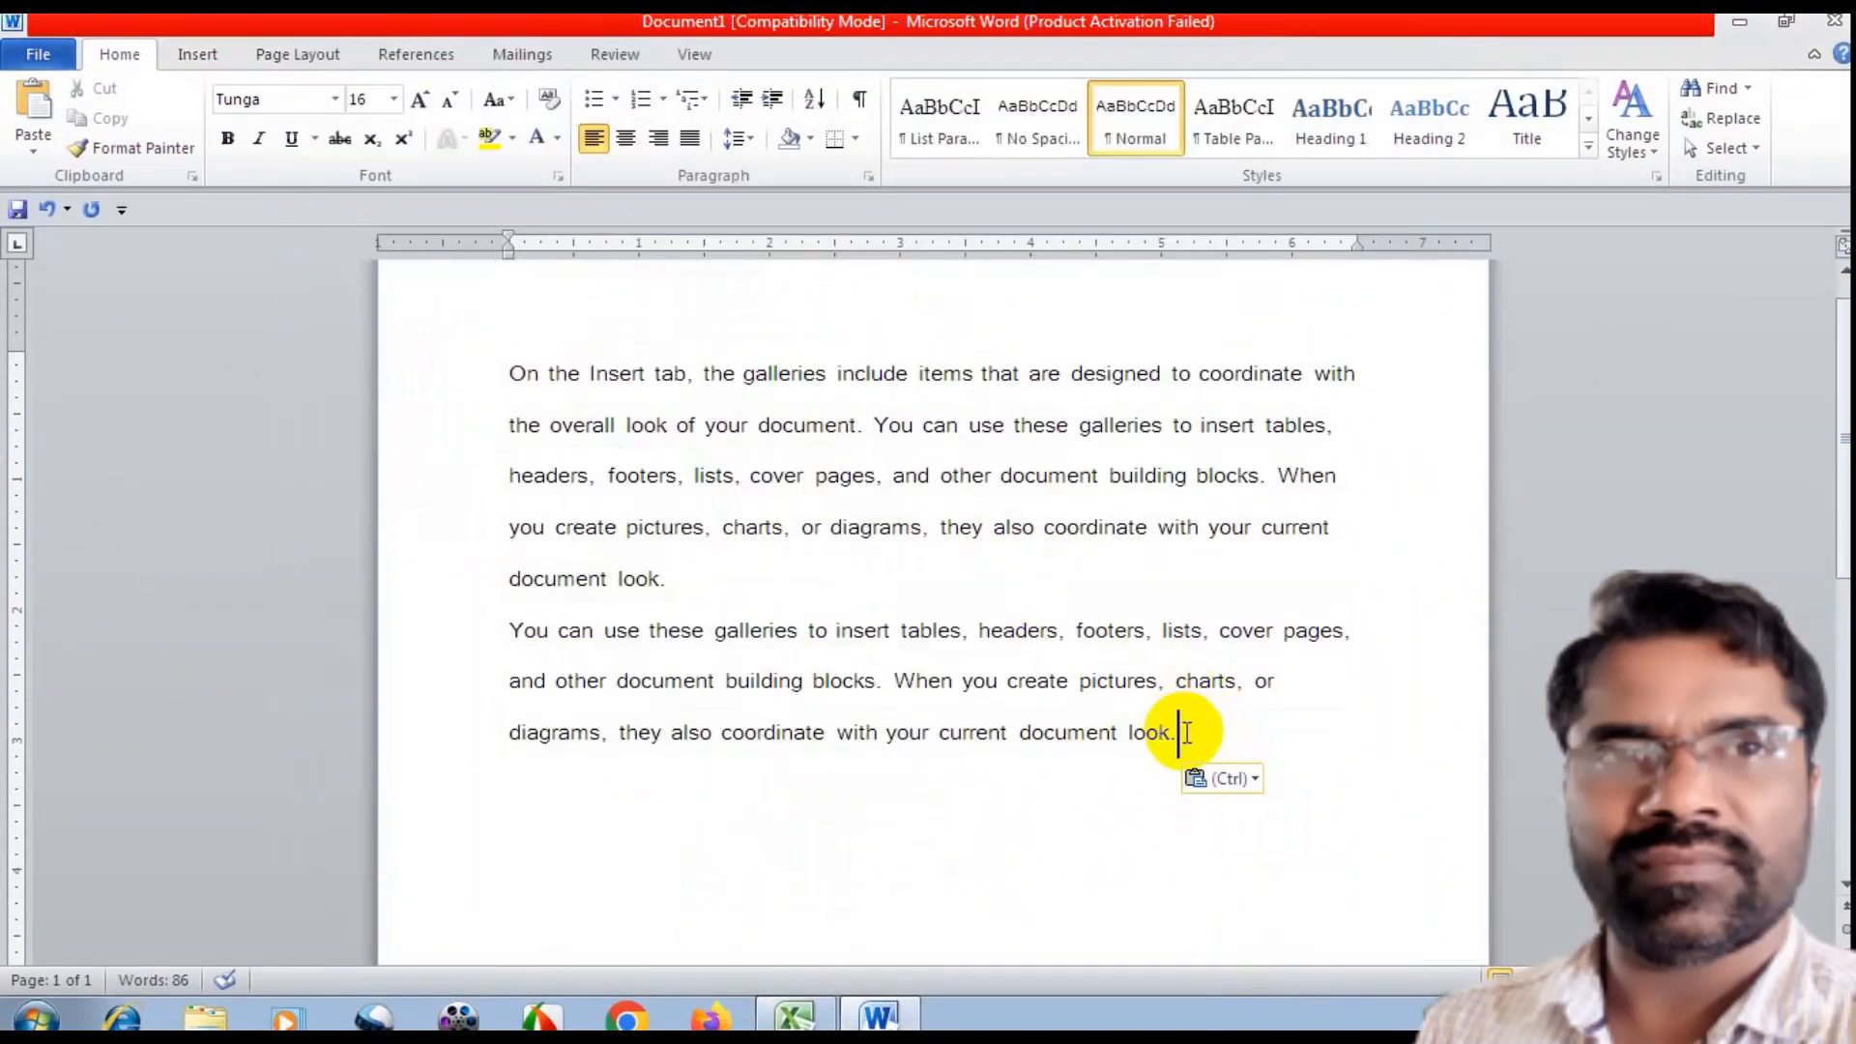
Preview the paste options at the end of the pasted paragraph and delete that paragraph
left_click(33, 153)
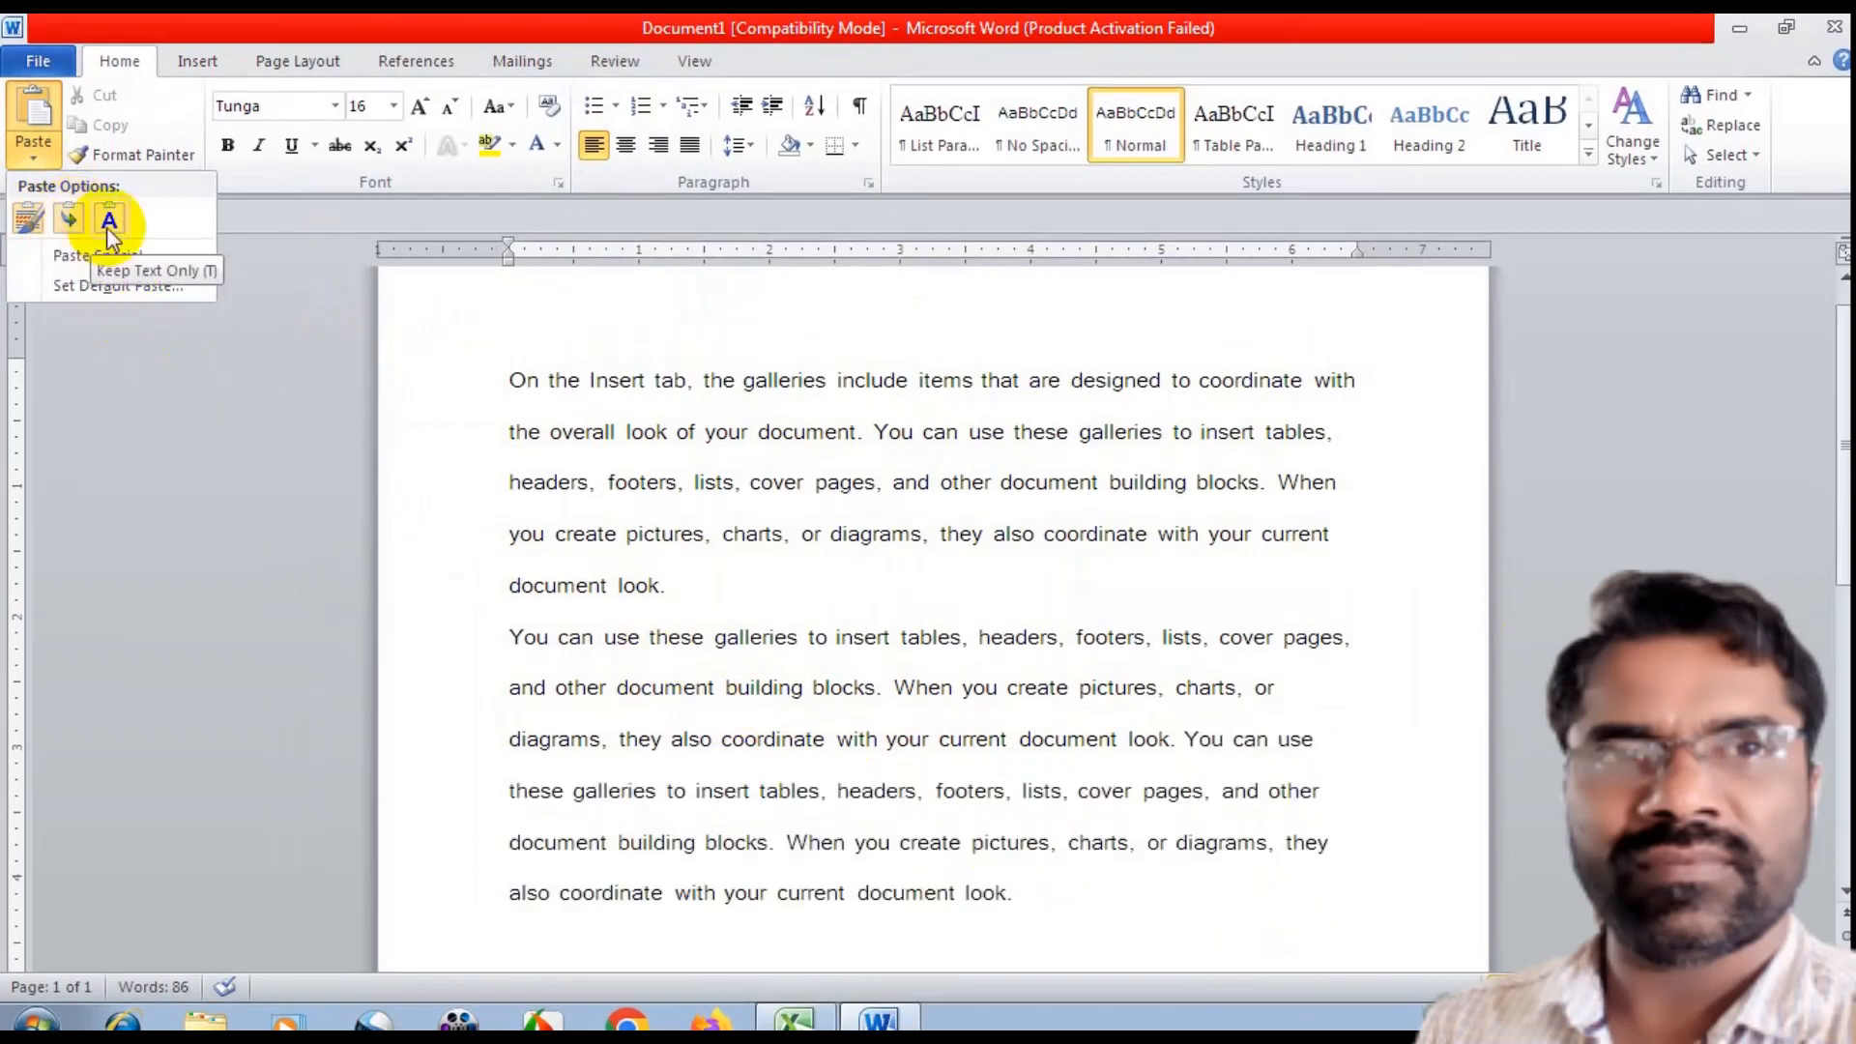
left_click(1064, 757)
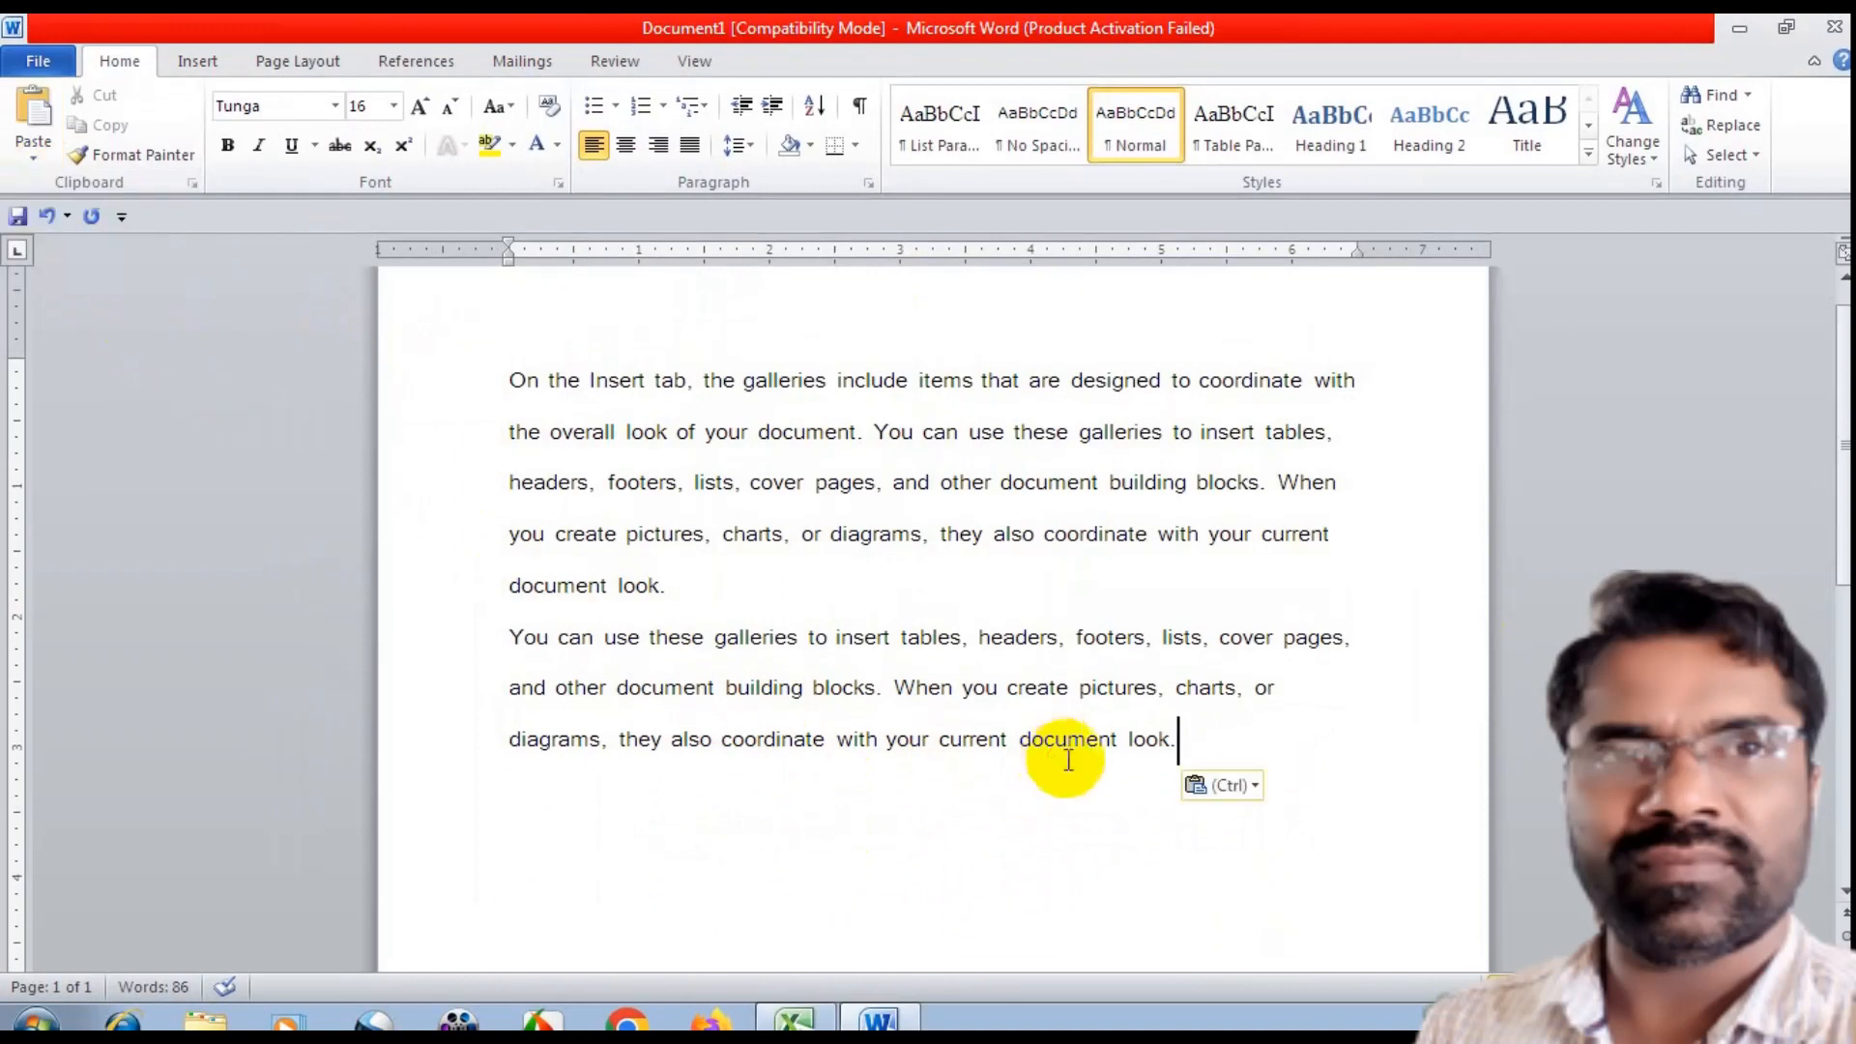
left_click_drag(1190, 746, 410, 646)
key("BackSpace")
Make the text from "You can use these galleries" to "document look." bold and dark red
left_click_drag(667, 591, 820, 448)
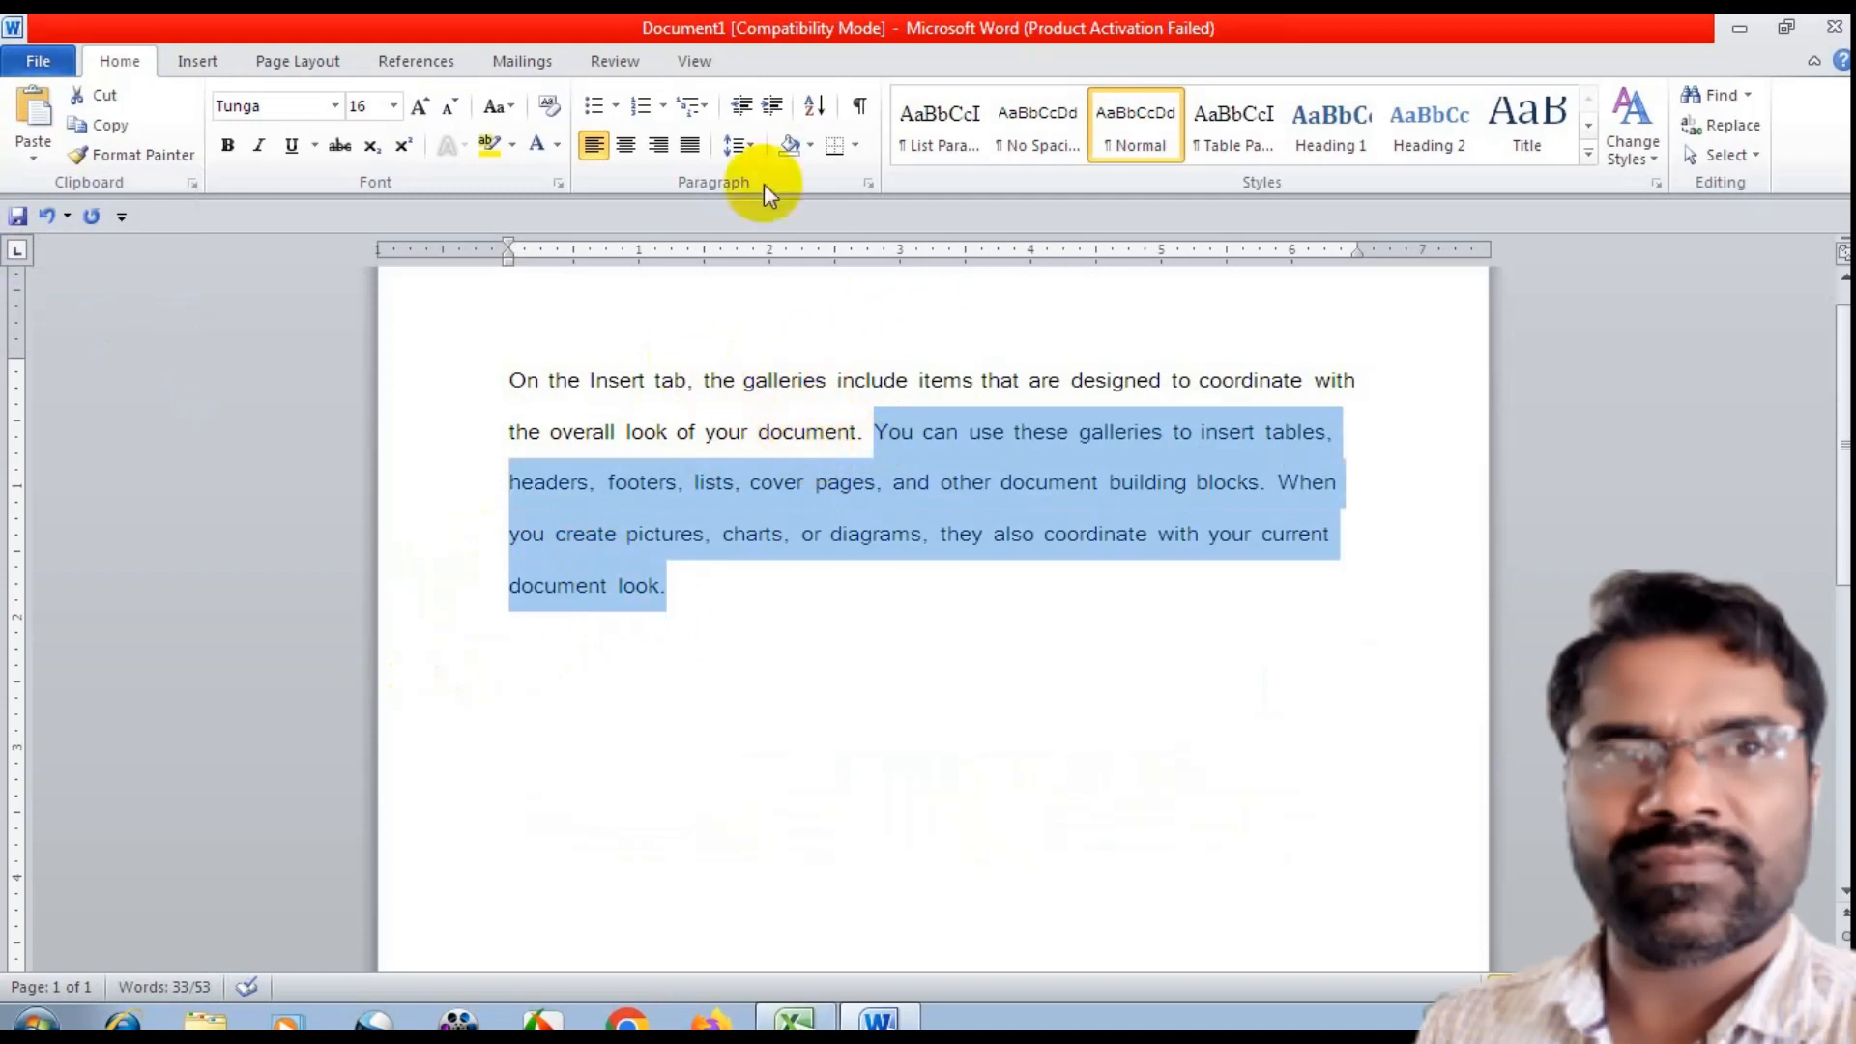
left_click(228, 146)
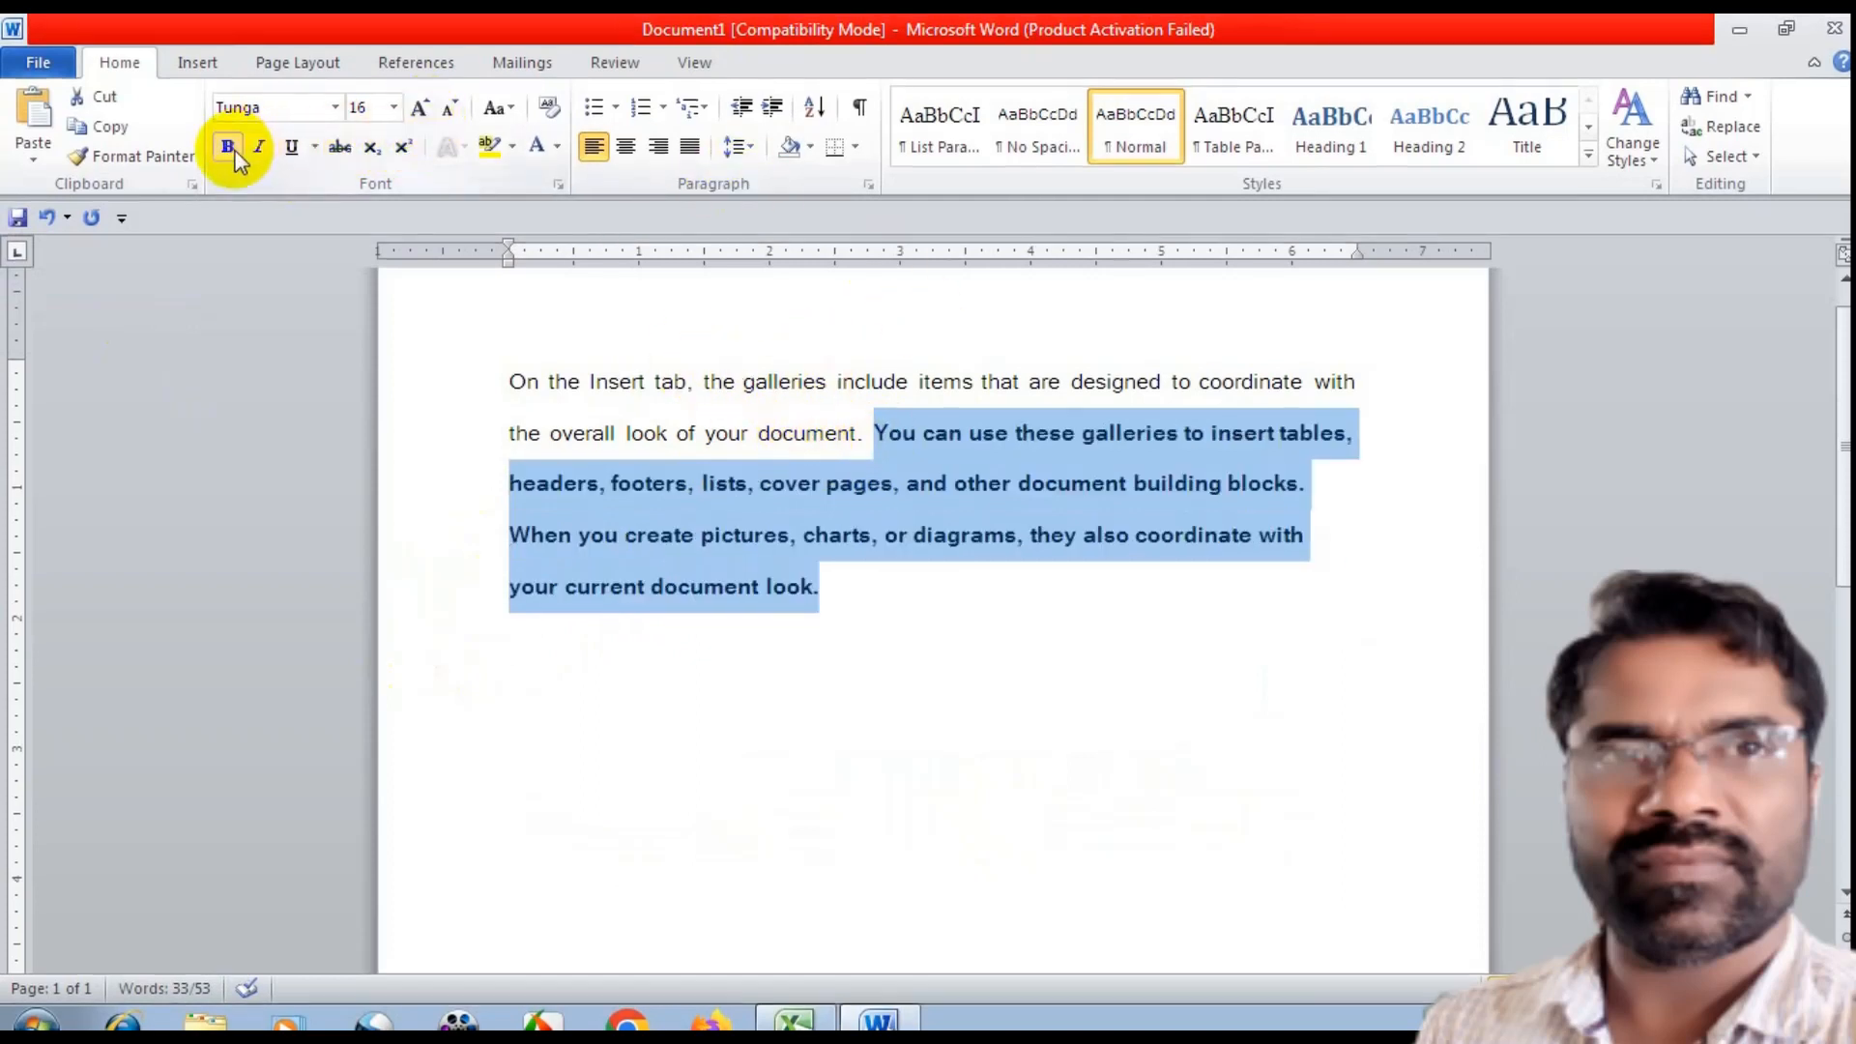
left_click(558, 146)
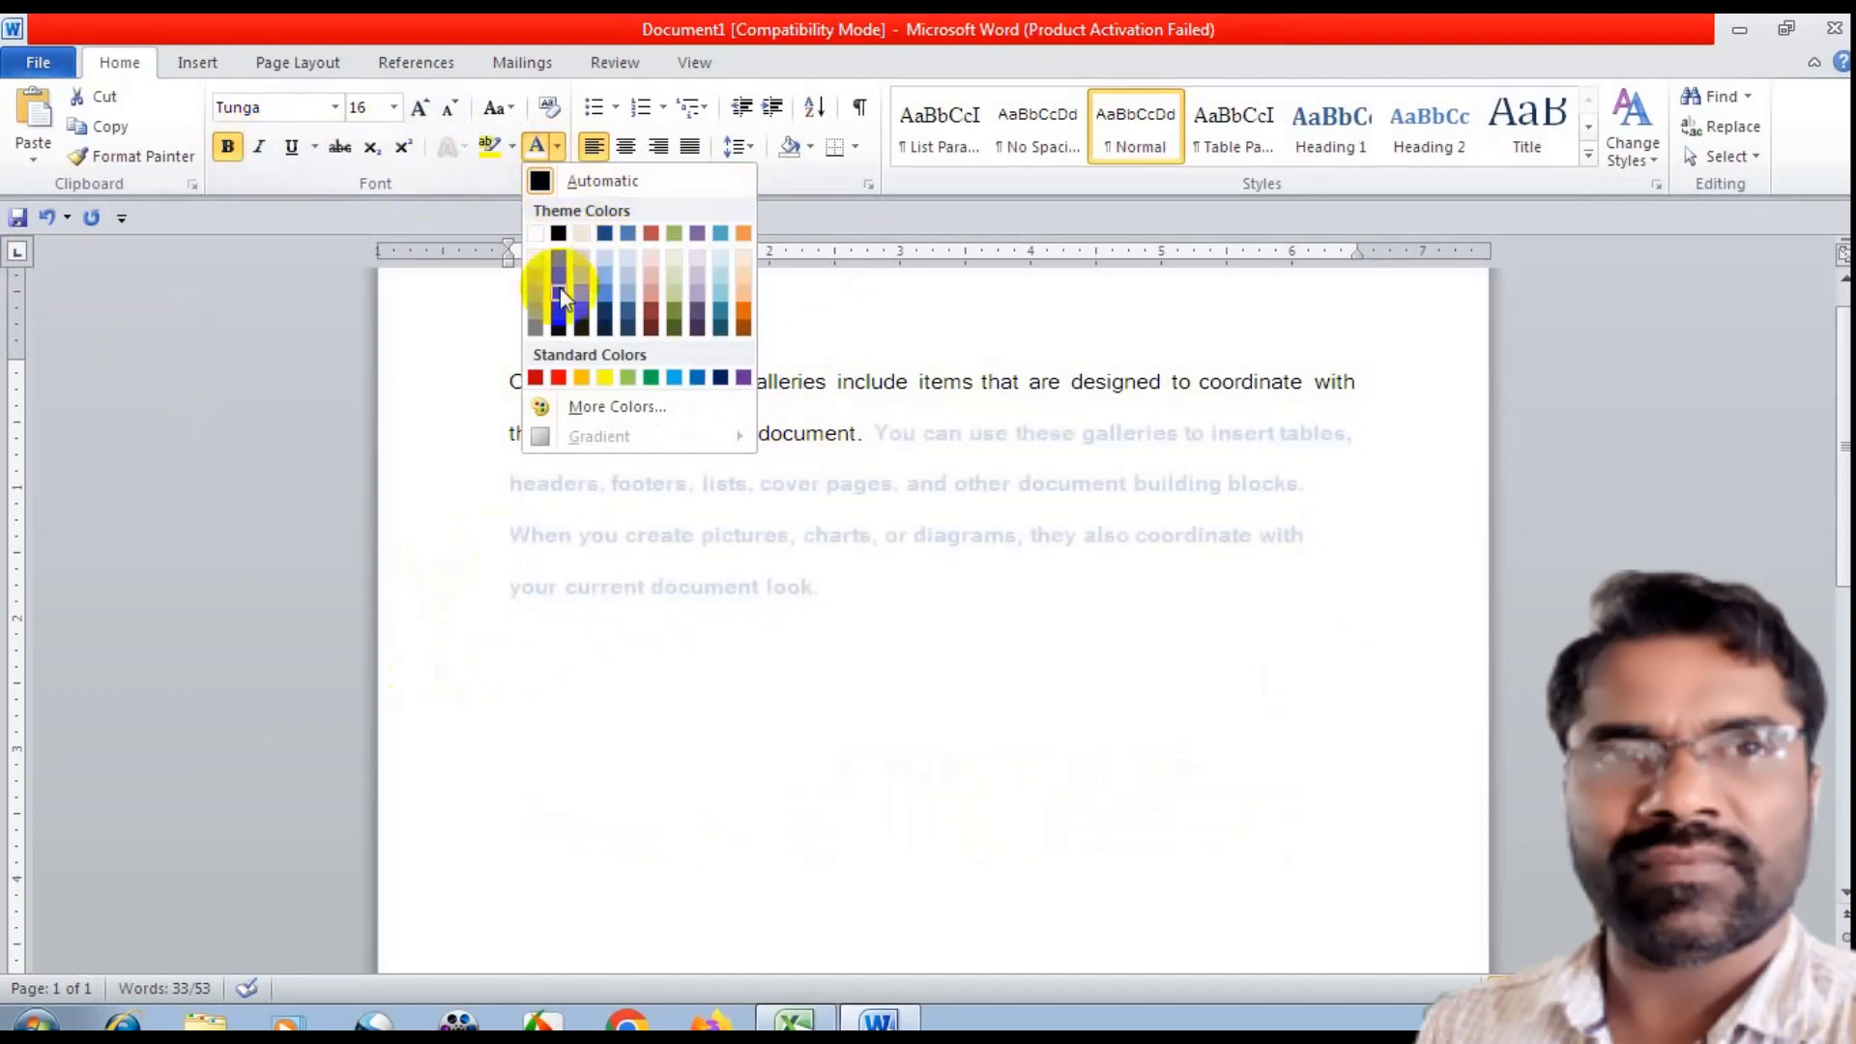
left_click(535, 377)
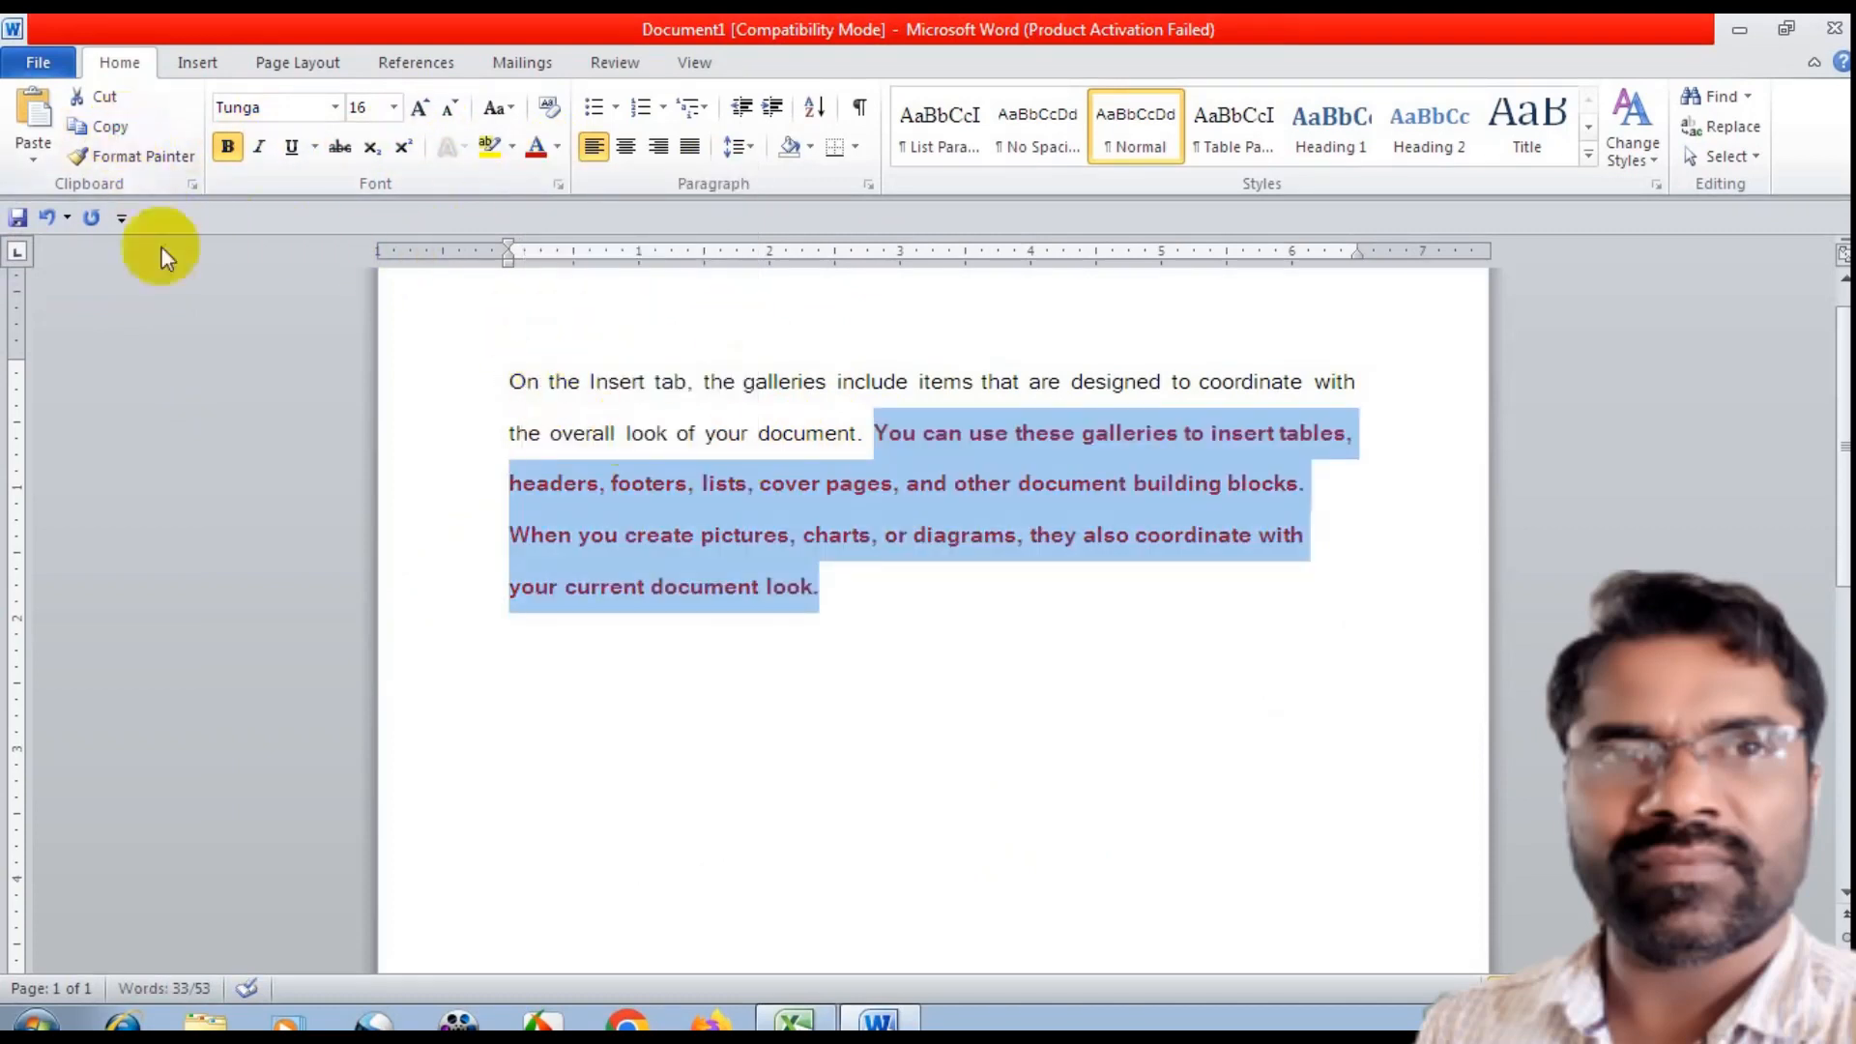
Copy the bold dark red text and paste it as a new paragraph, leaving one blank line below the original
left_click(523, 657)
left_click_drag(874, 605, 873, 426)
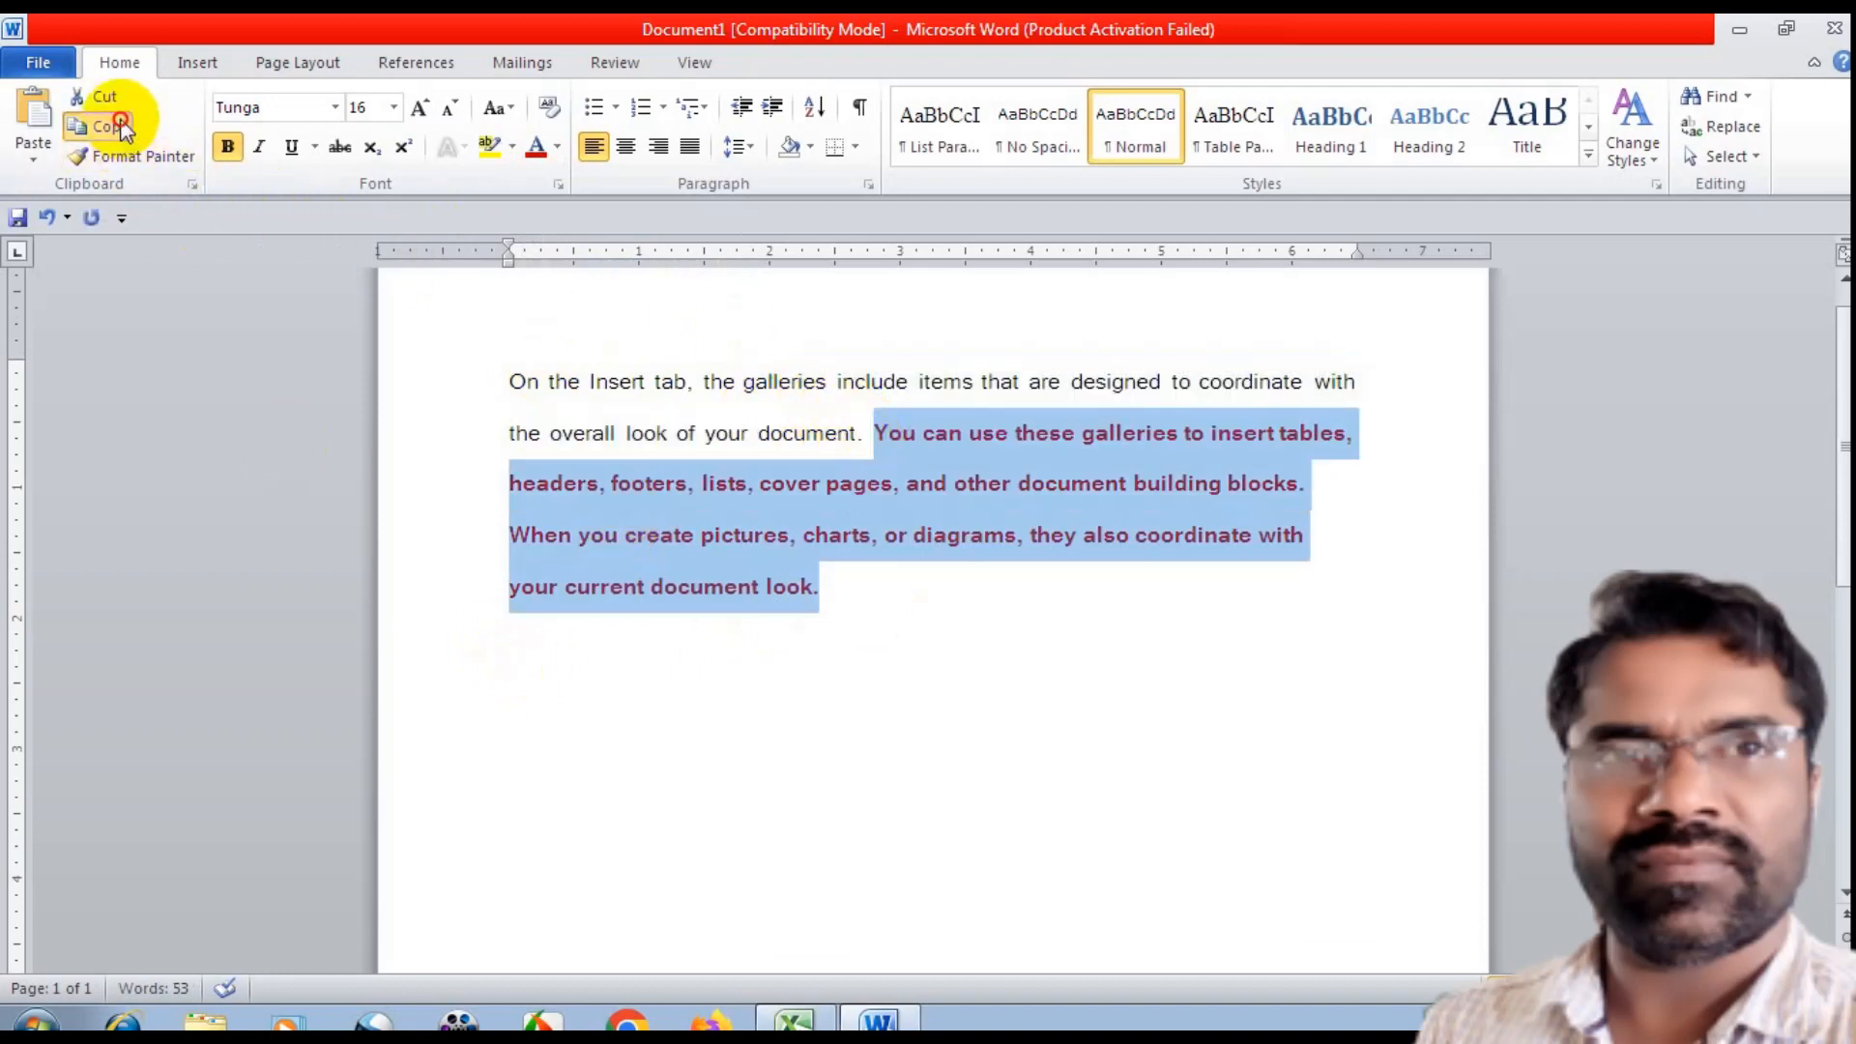
left_click(534, 678)
left_click(875, 591)
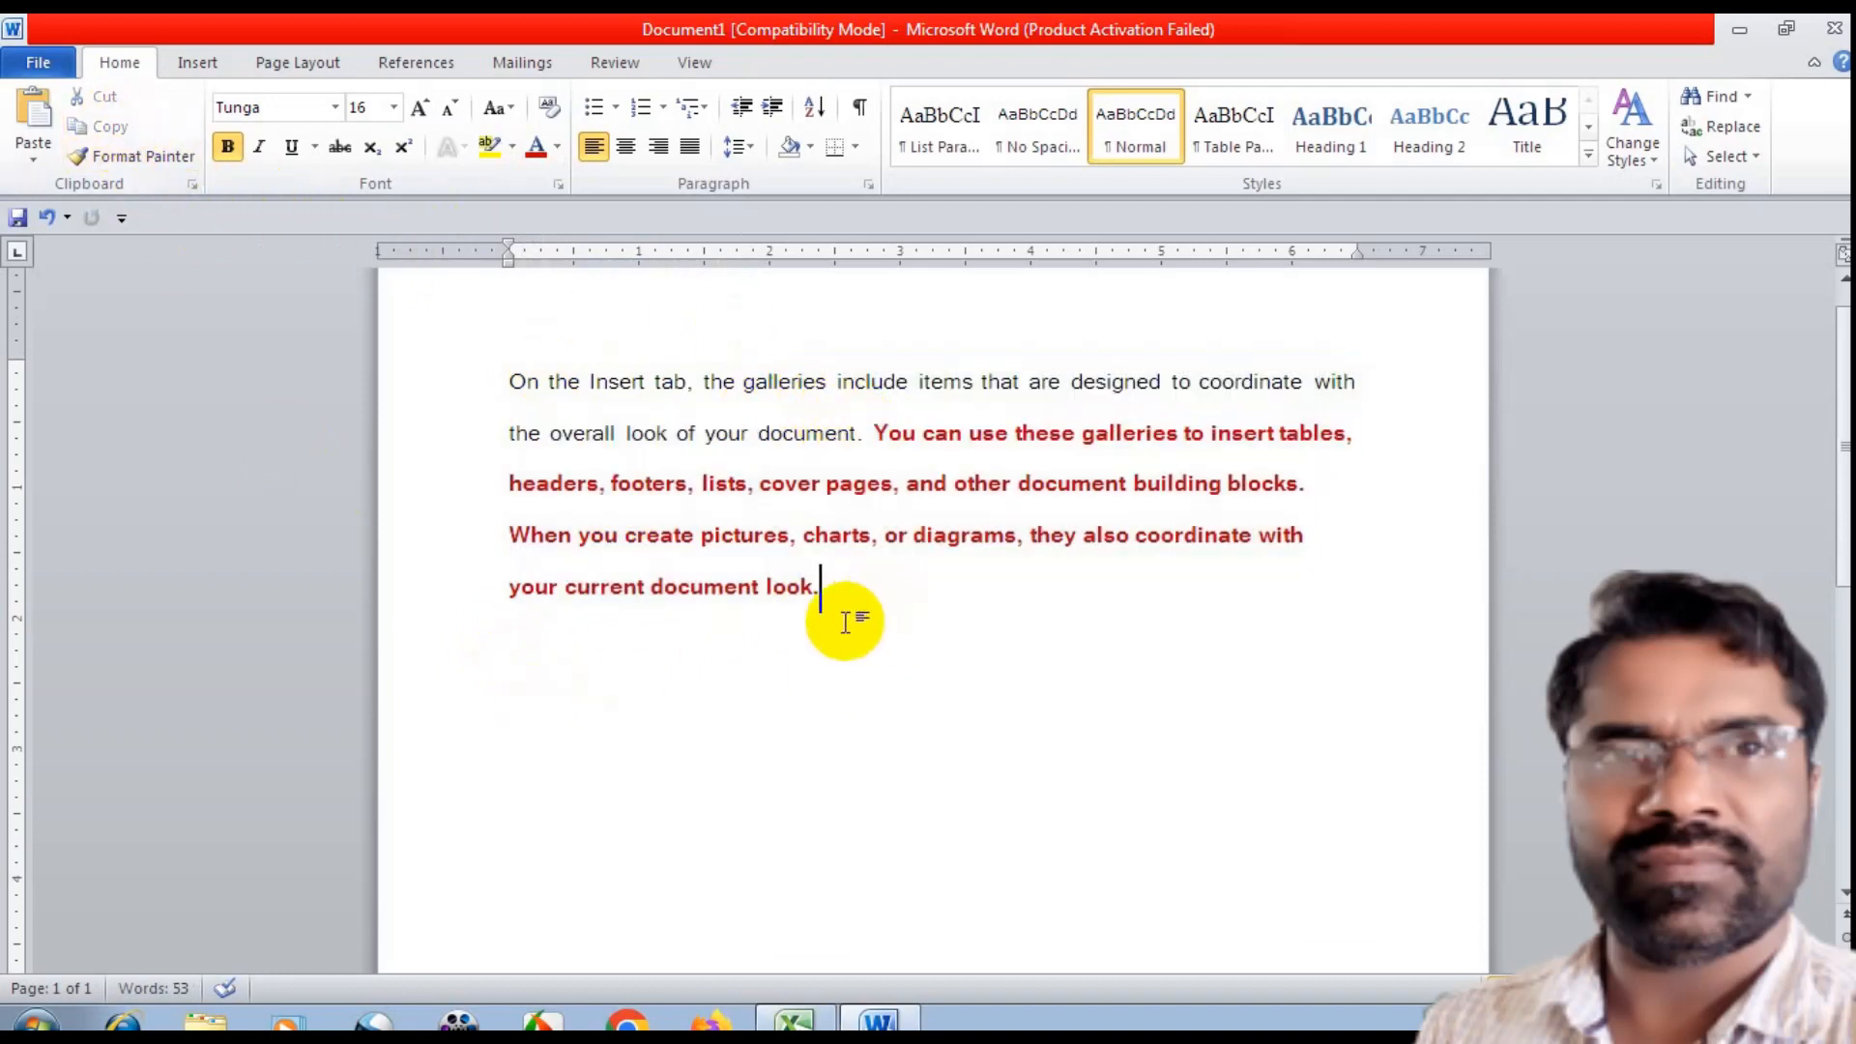
key("Return")
key("Return")
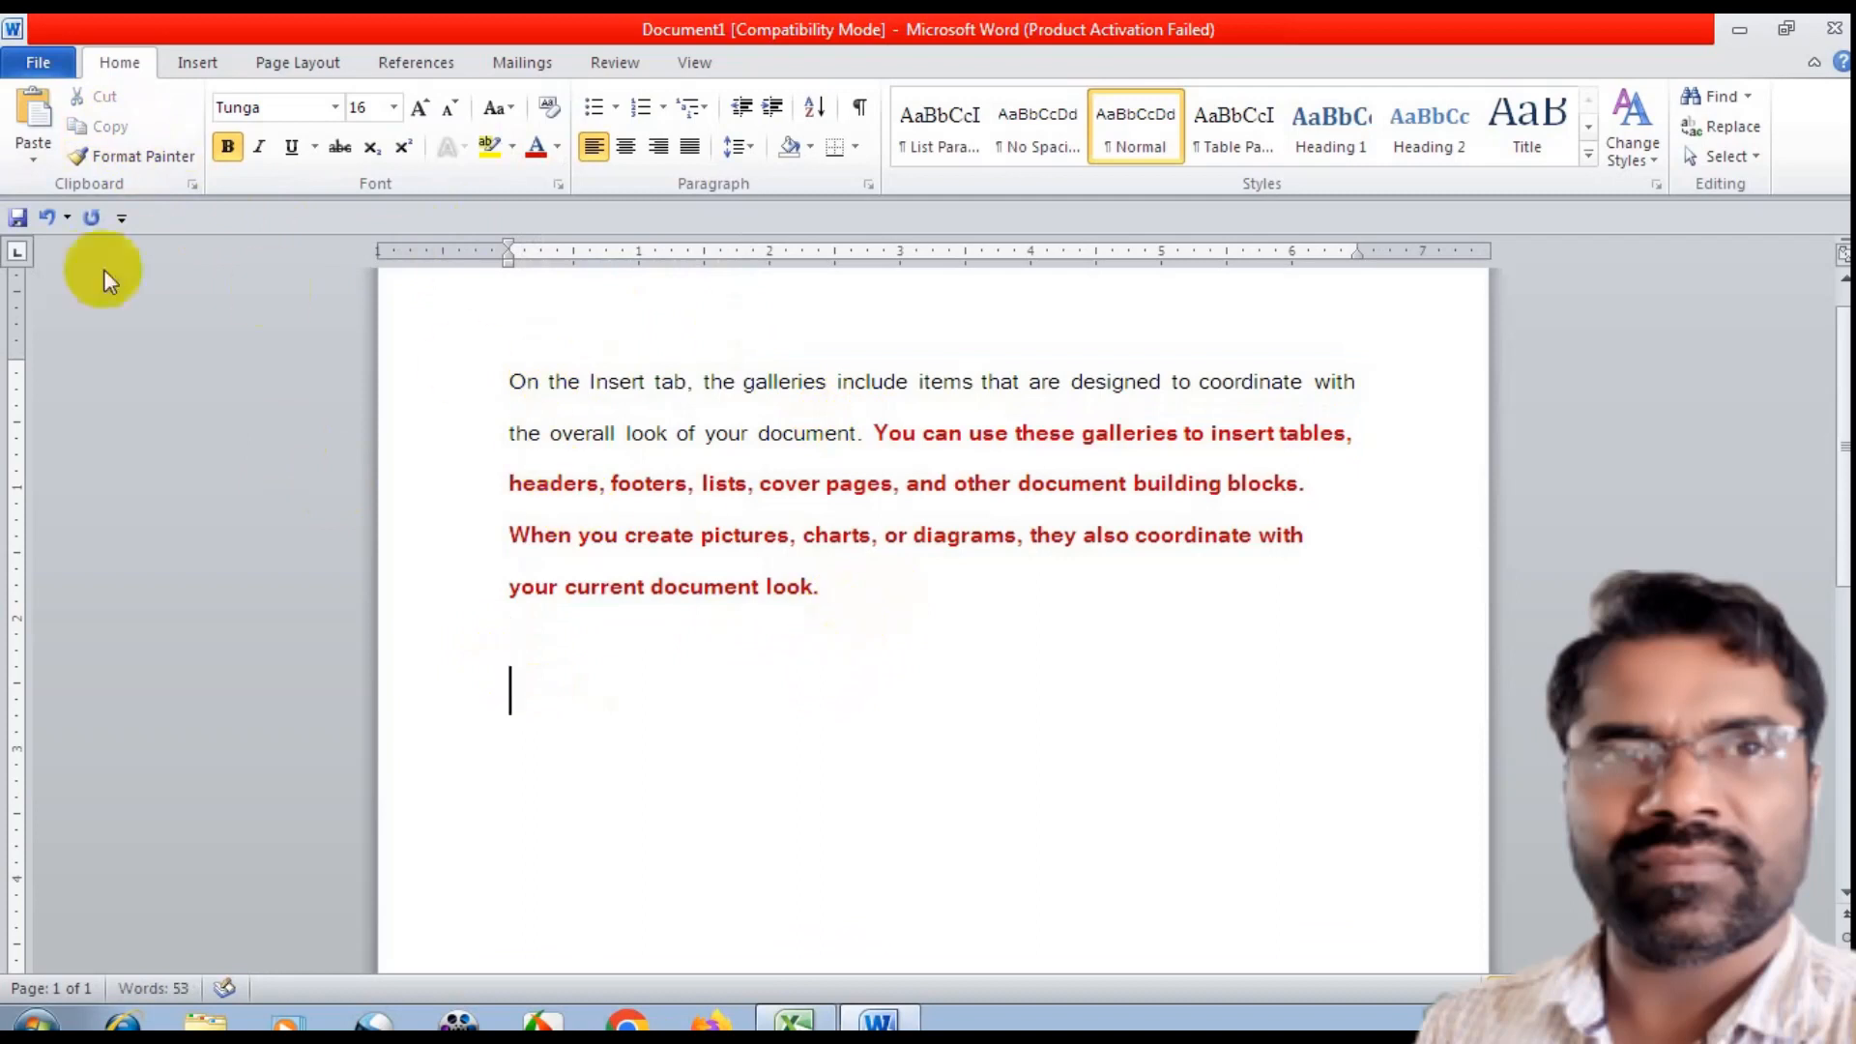
left_click(31, 116)
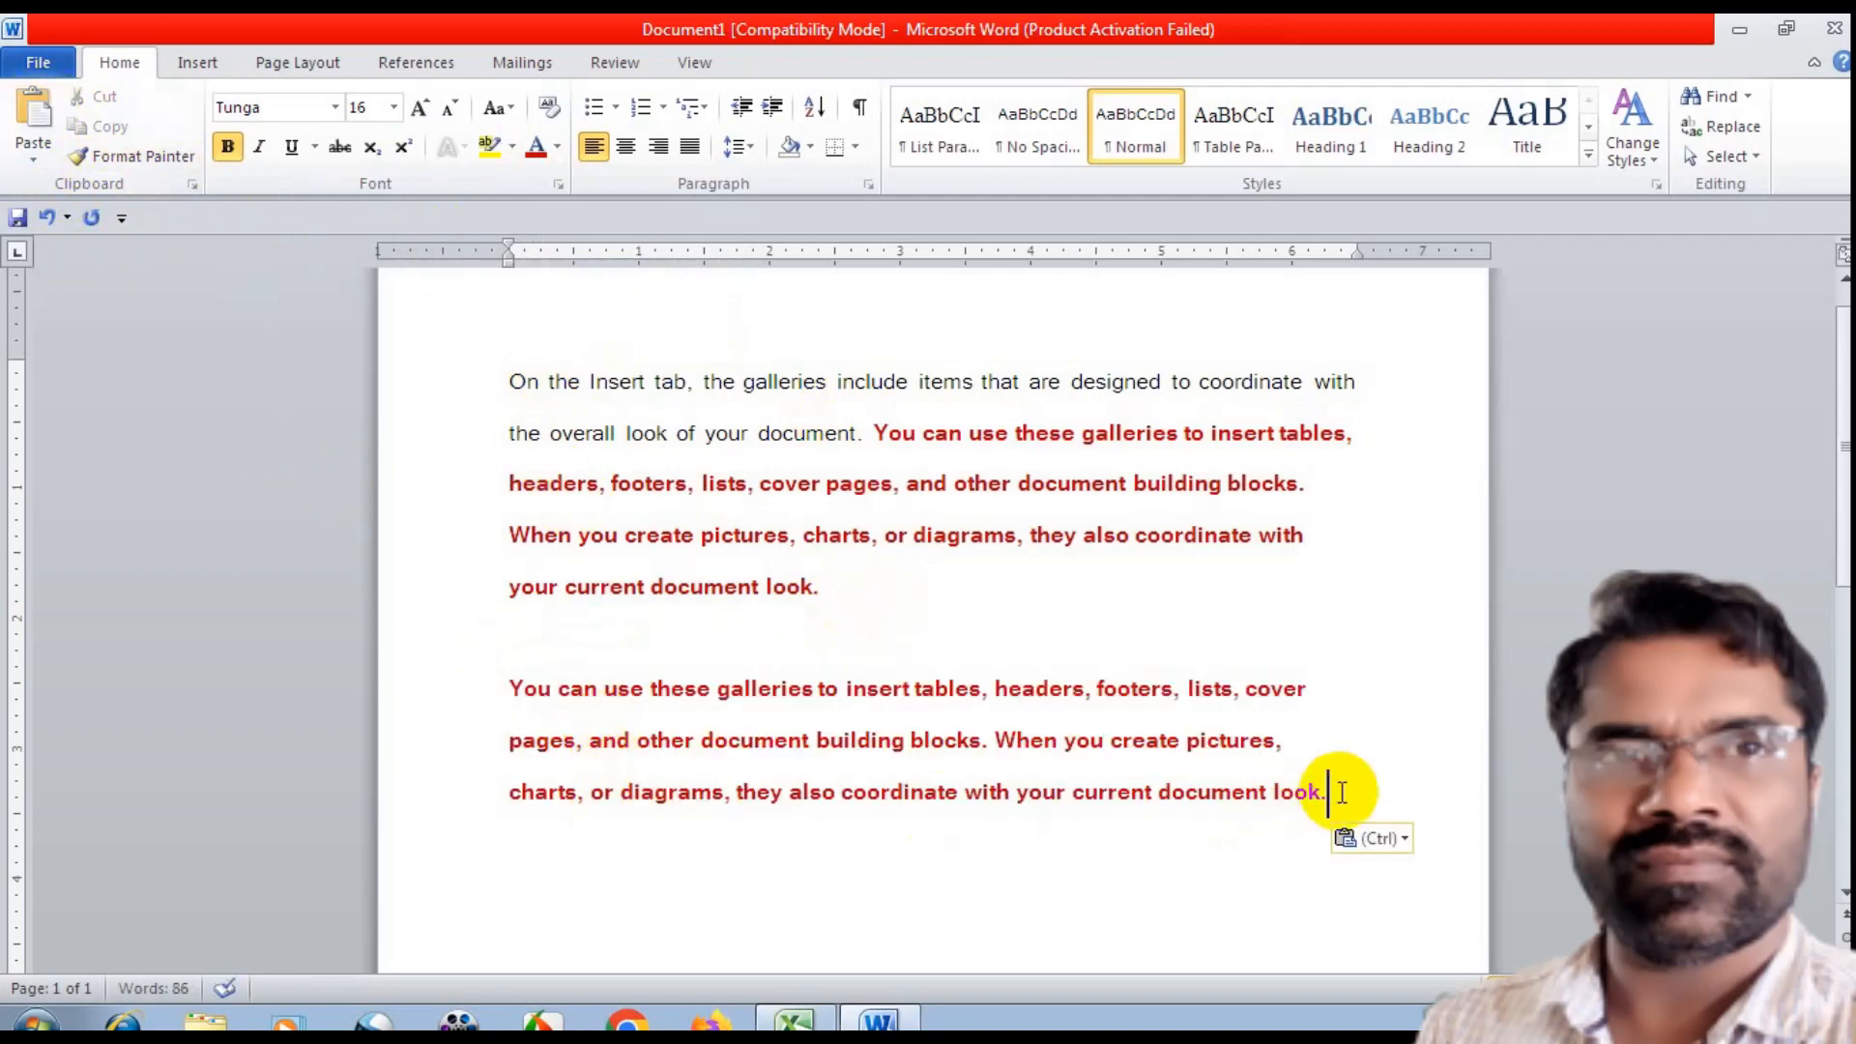
Examine the paste options offered for the pasted red paragraph, including Keep Source Formatting
left_click_drag(1342, 790, 476, 676)
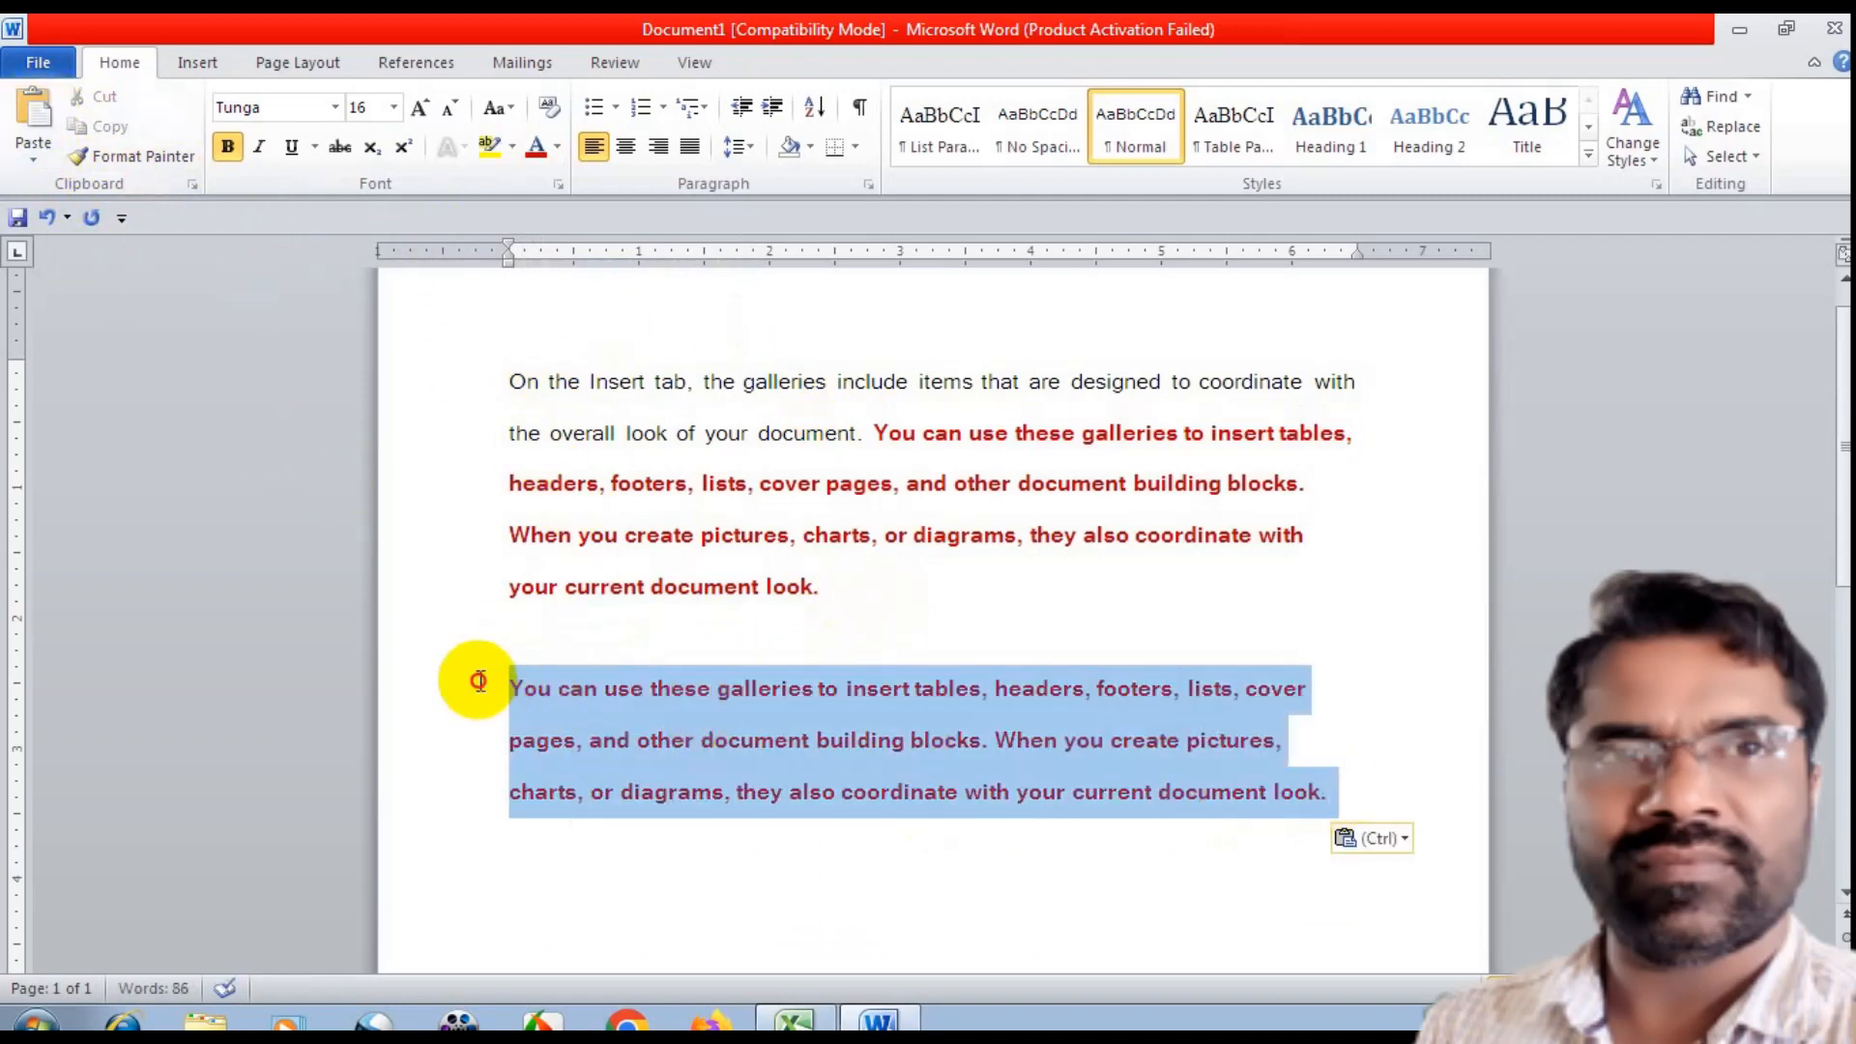
left_click(1401, 841)
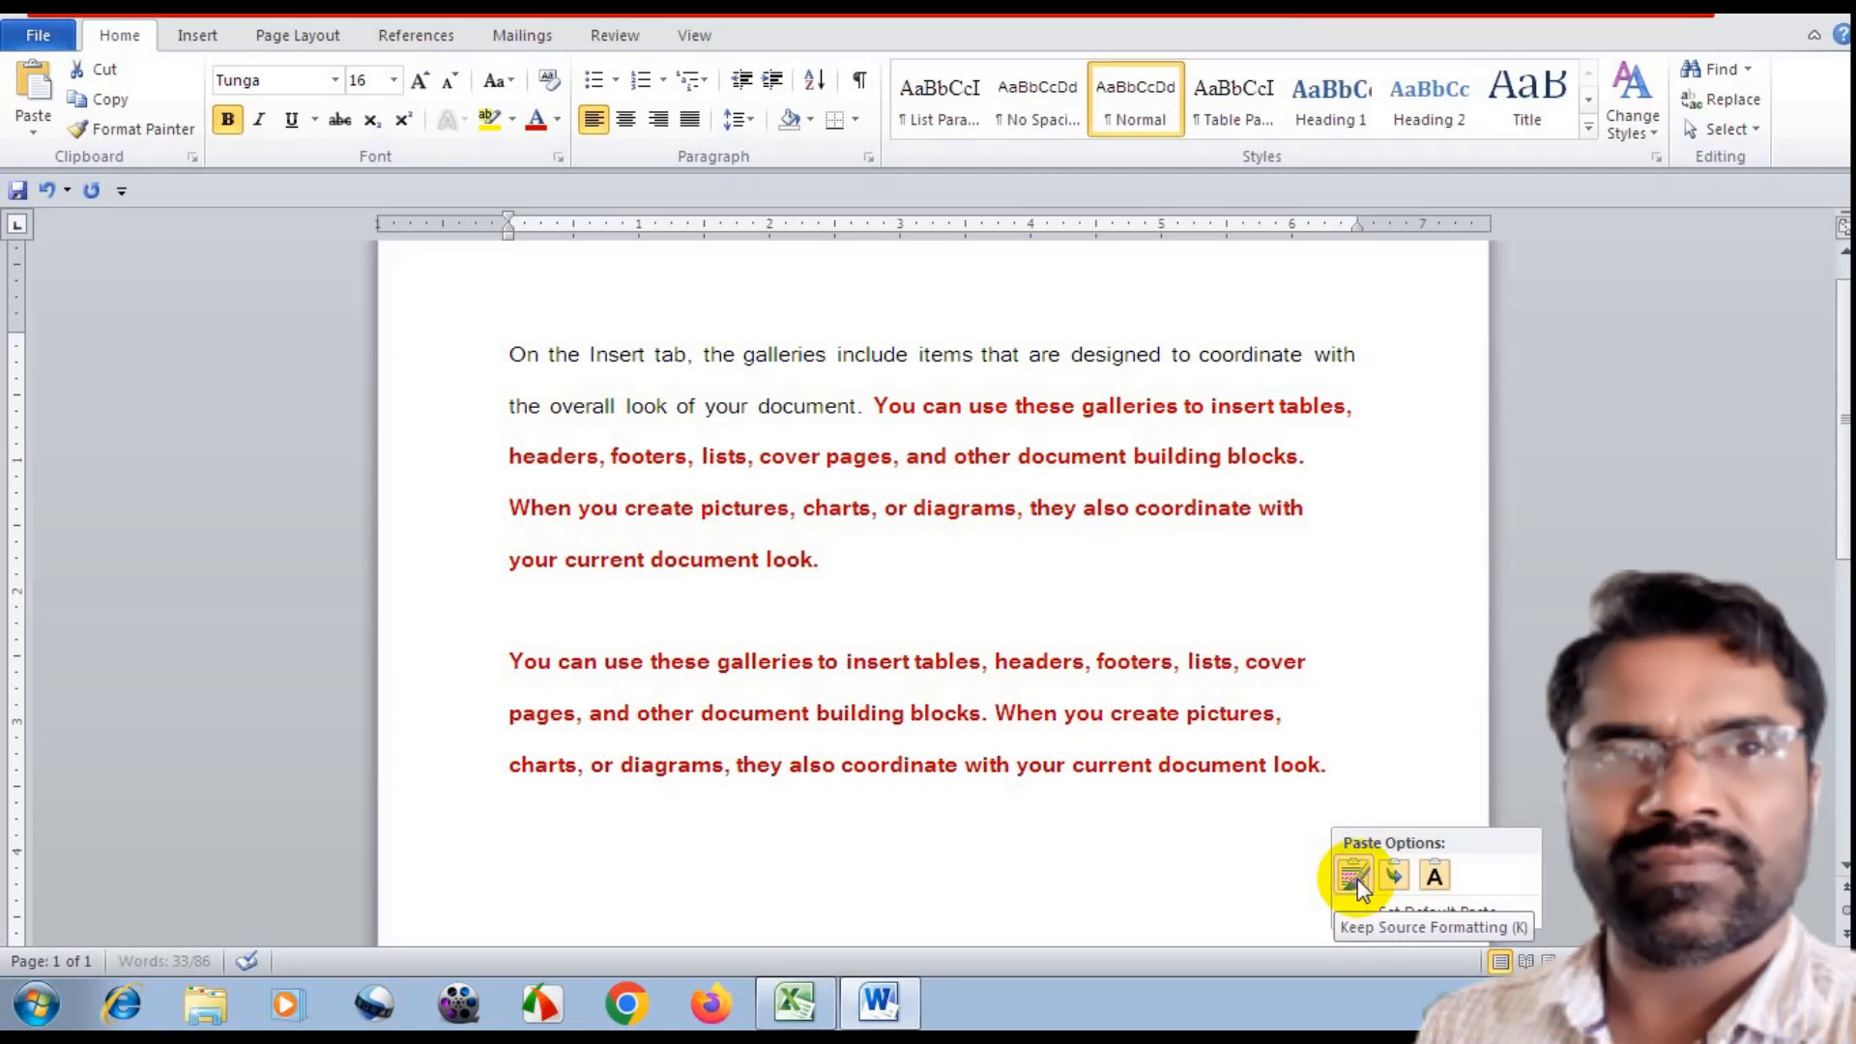
left_click(1353, 786)
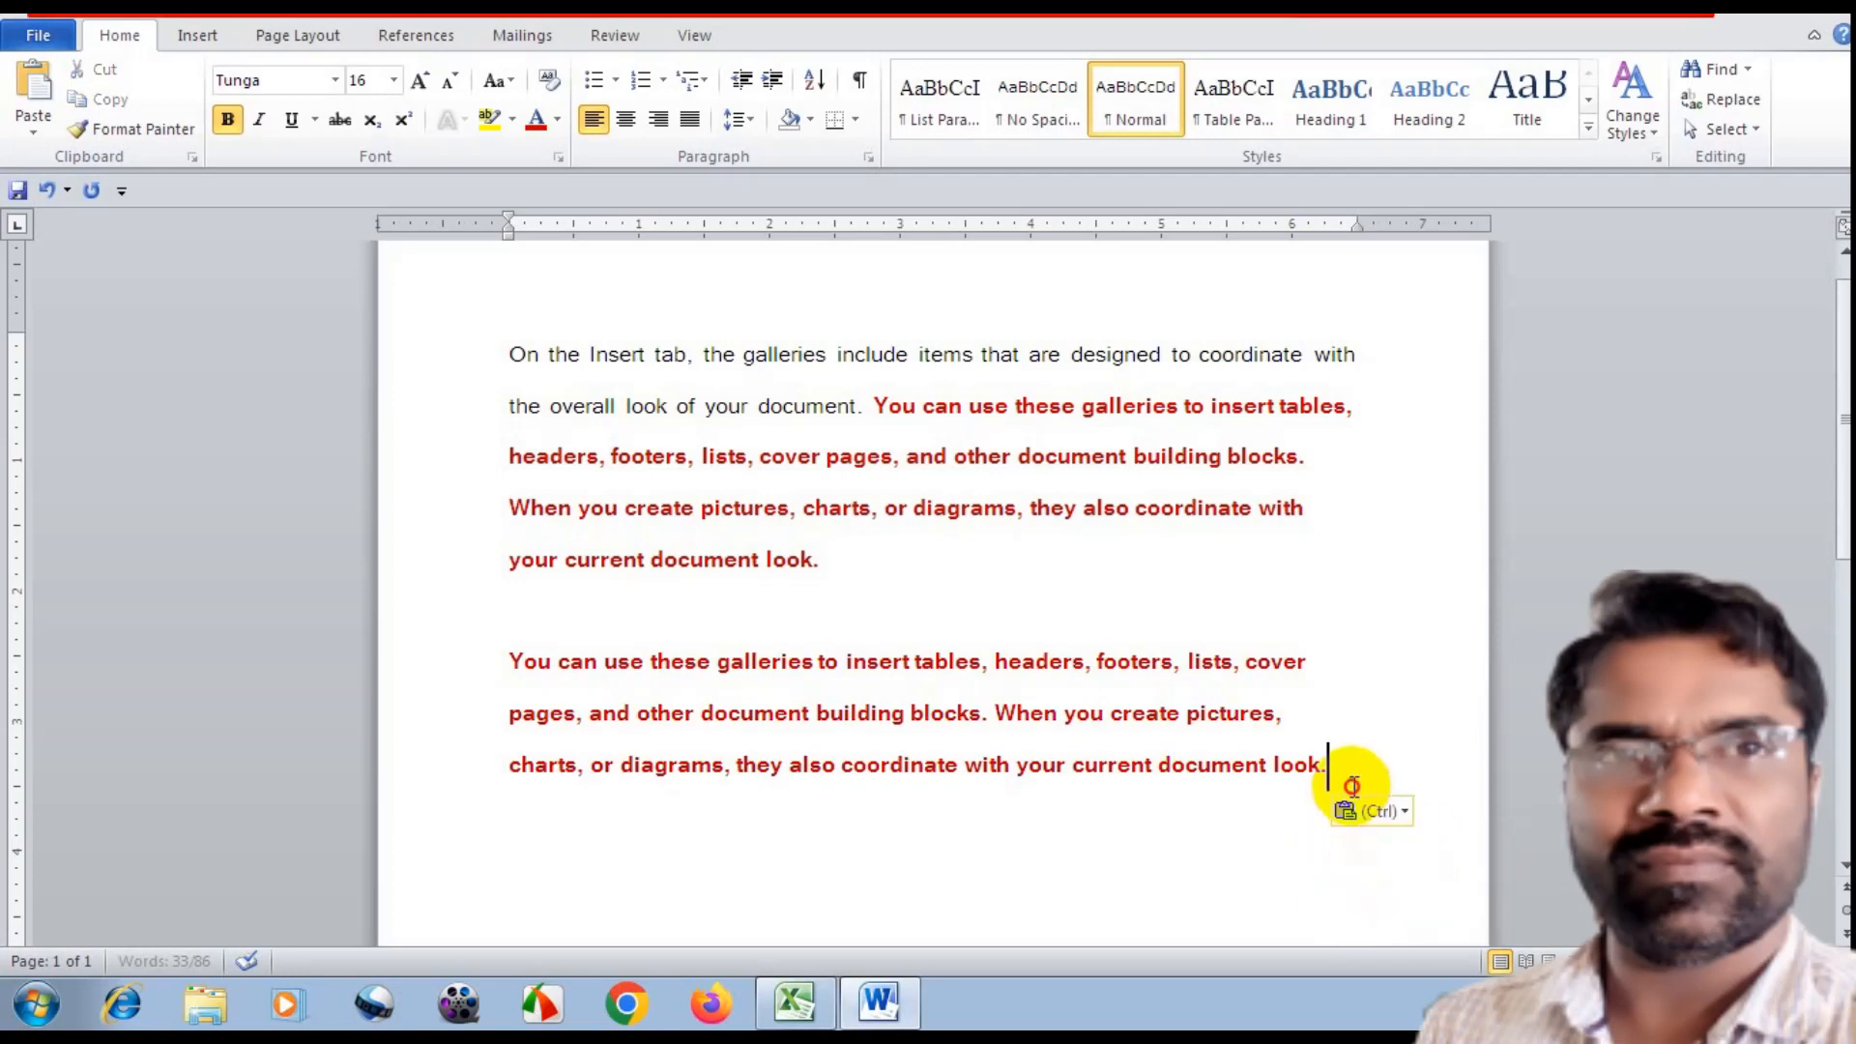
Copy the second red paragraph and use Paste Special to paste it as a Microsoft Word Document Object
left_click(35, 135)
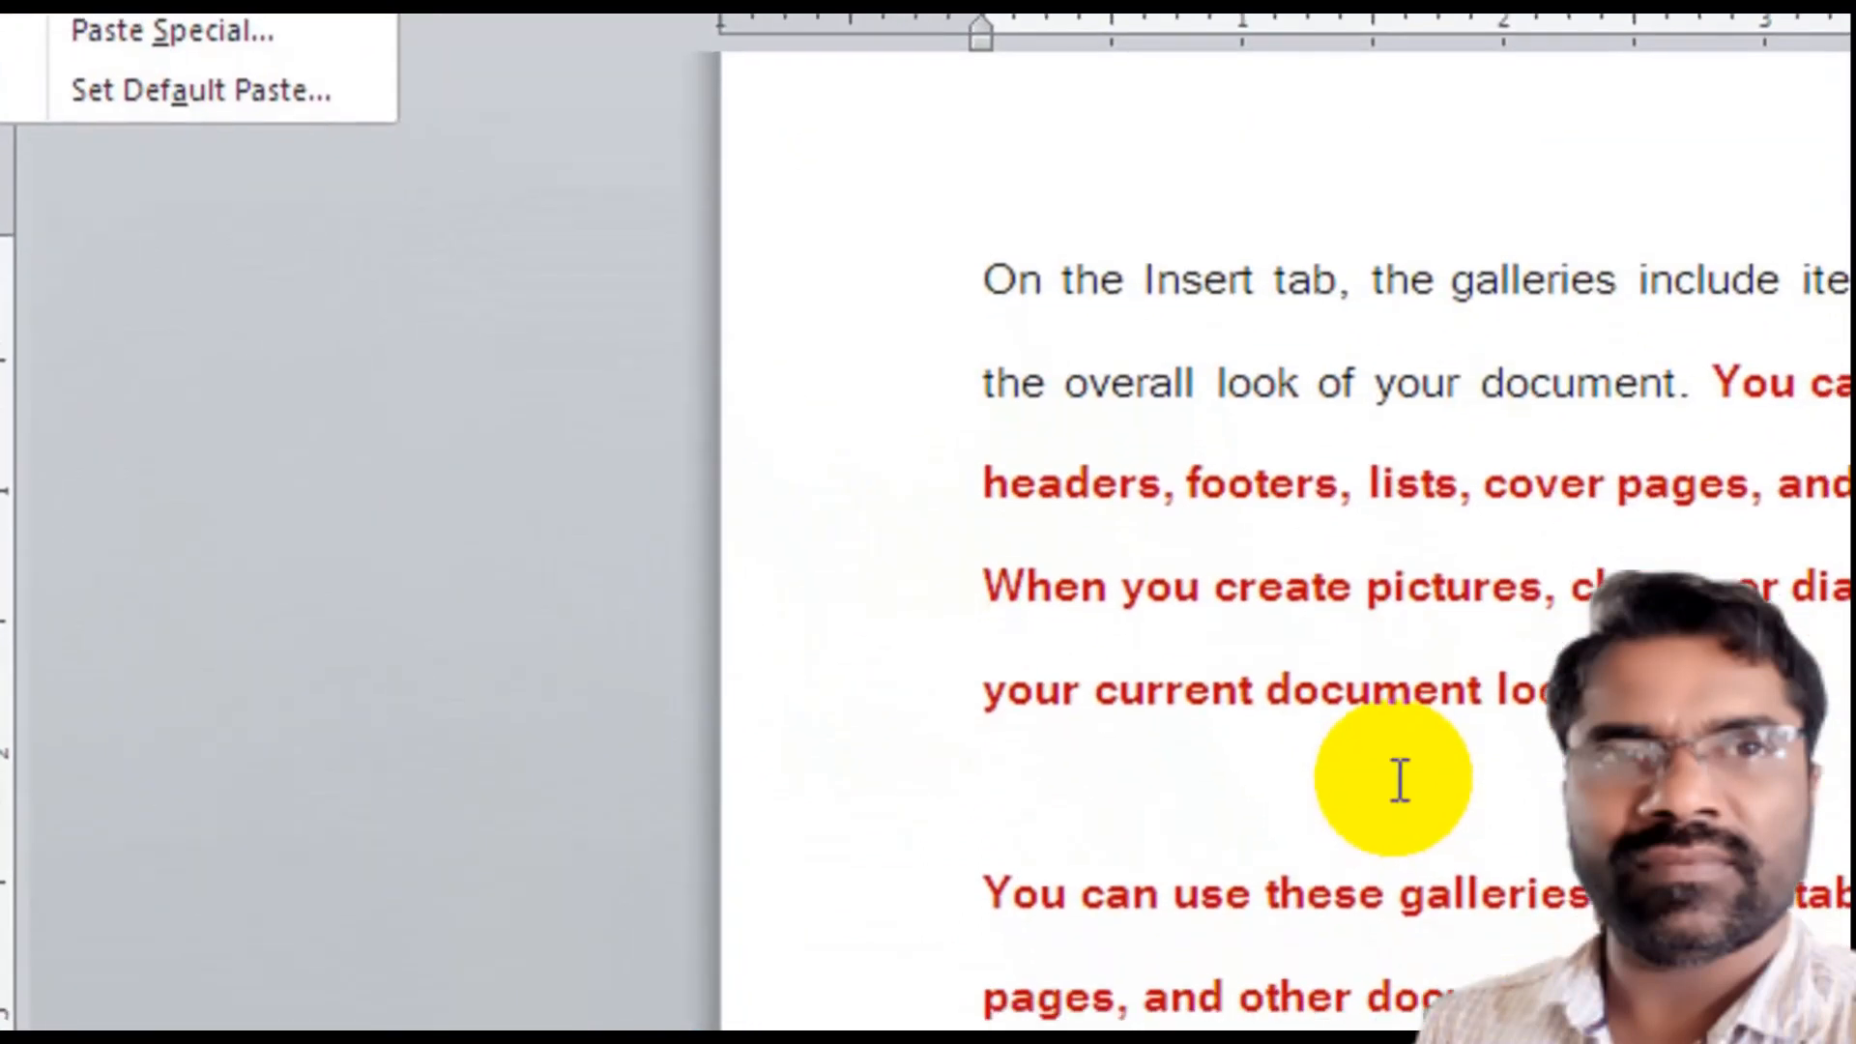
left_click(1401, 779)
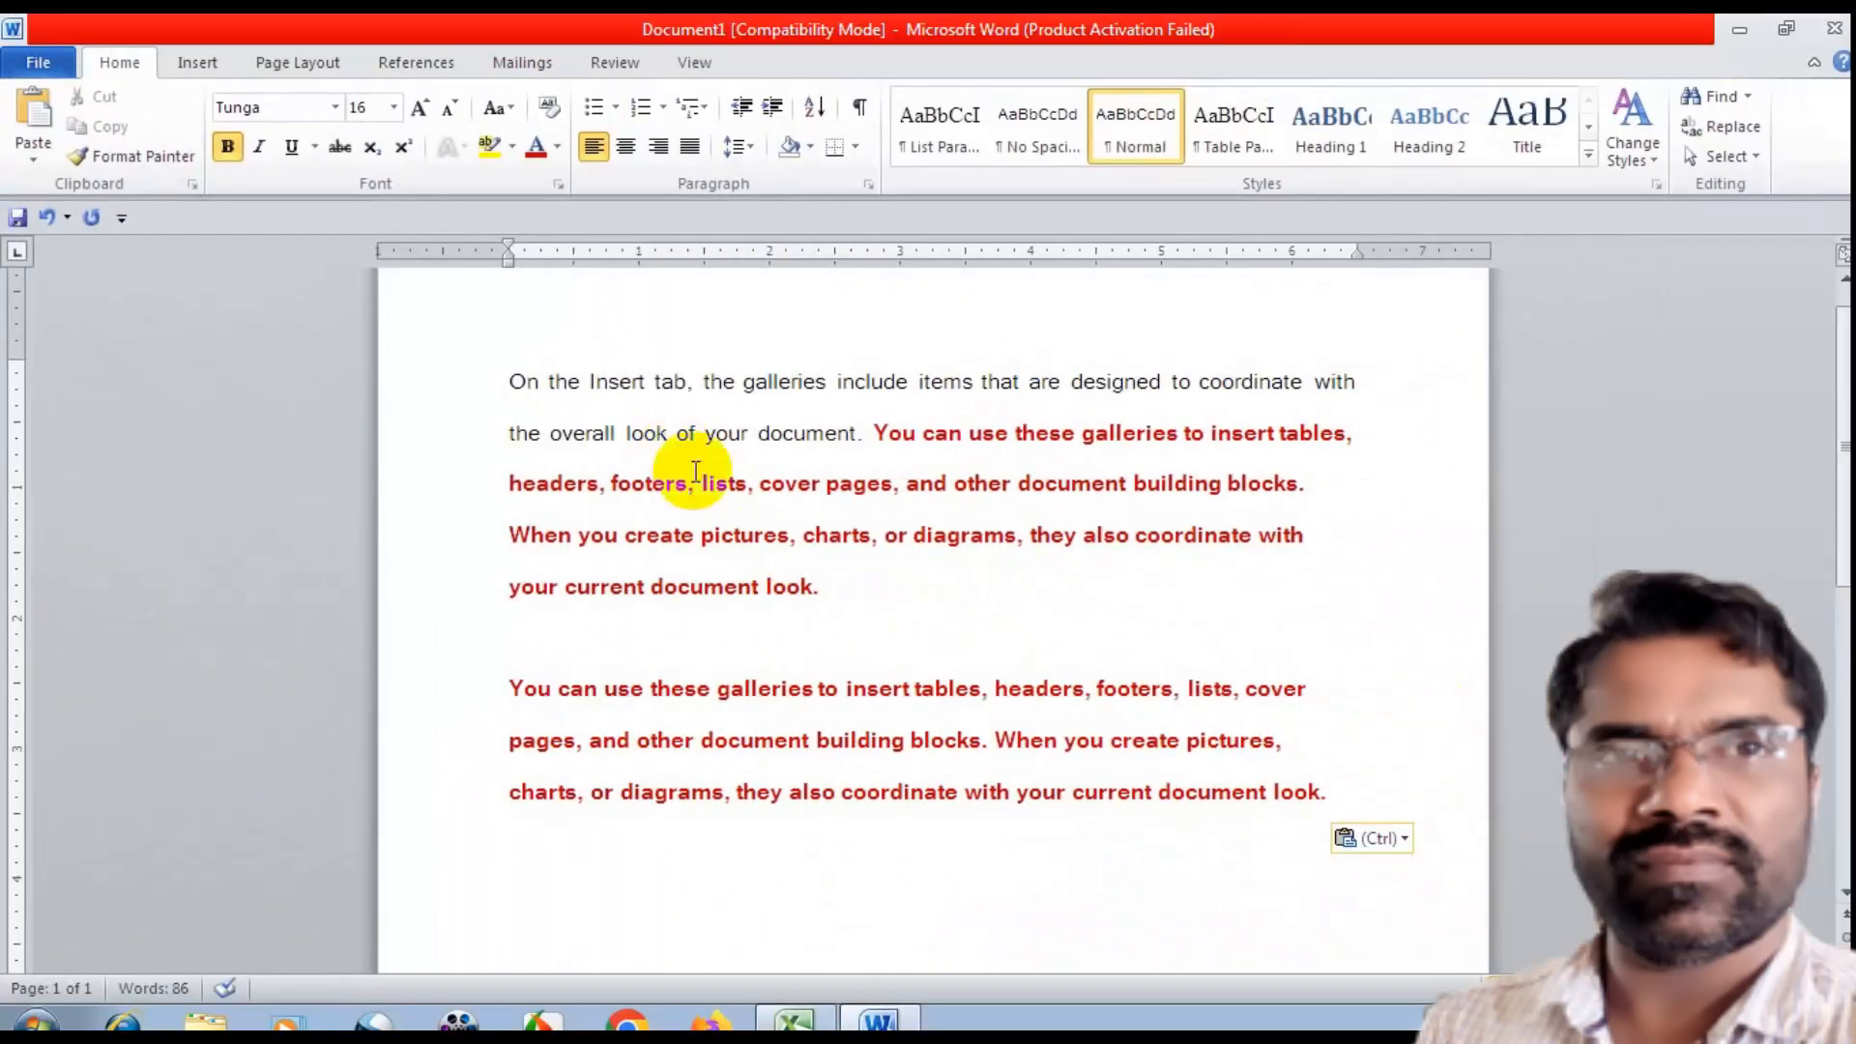
left_click_drag(1318, 792, 507, 696)
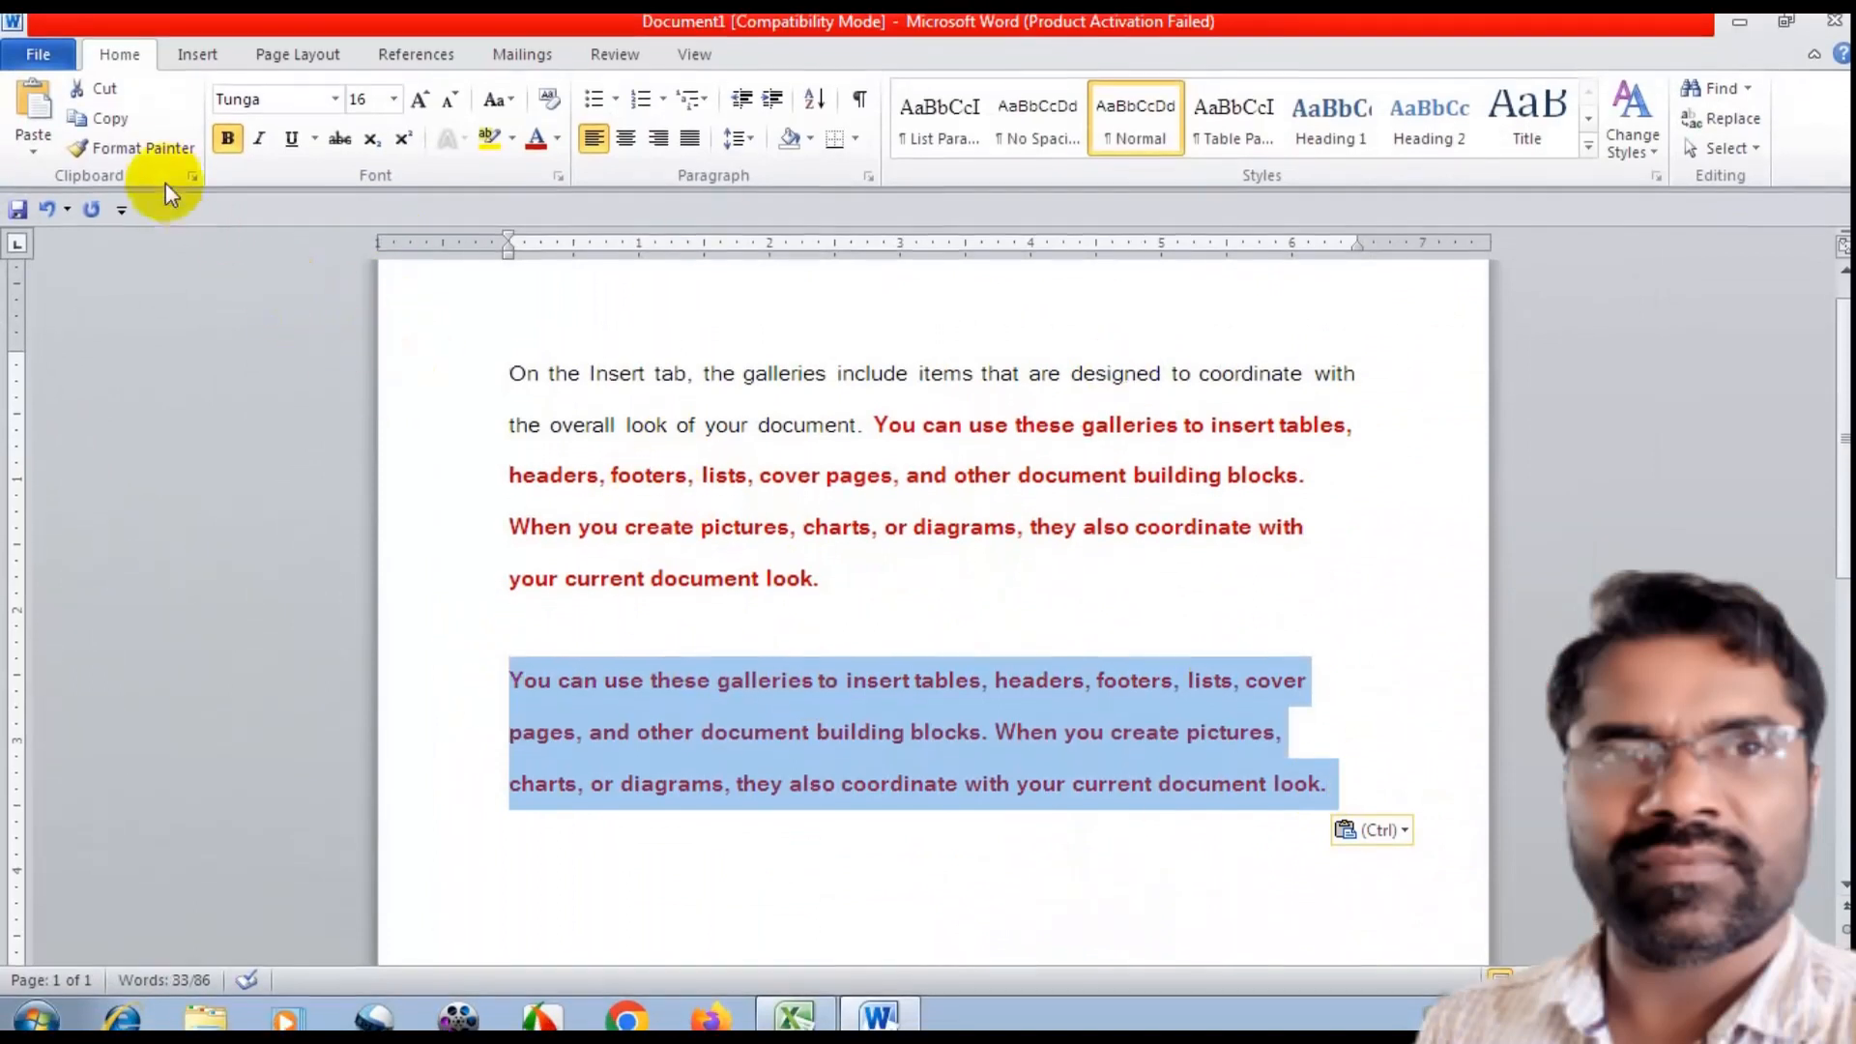
left_click(118, 119)
left_click(33, 146)
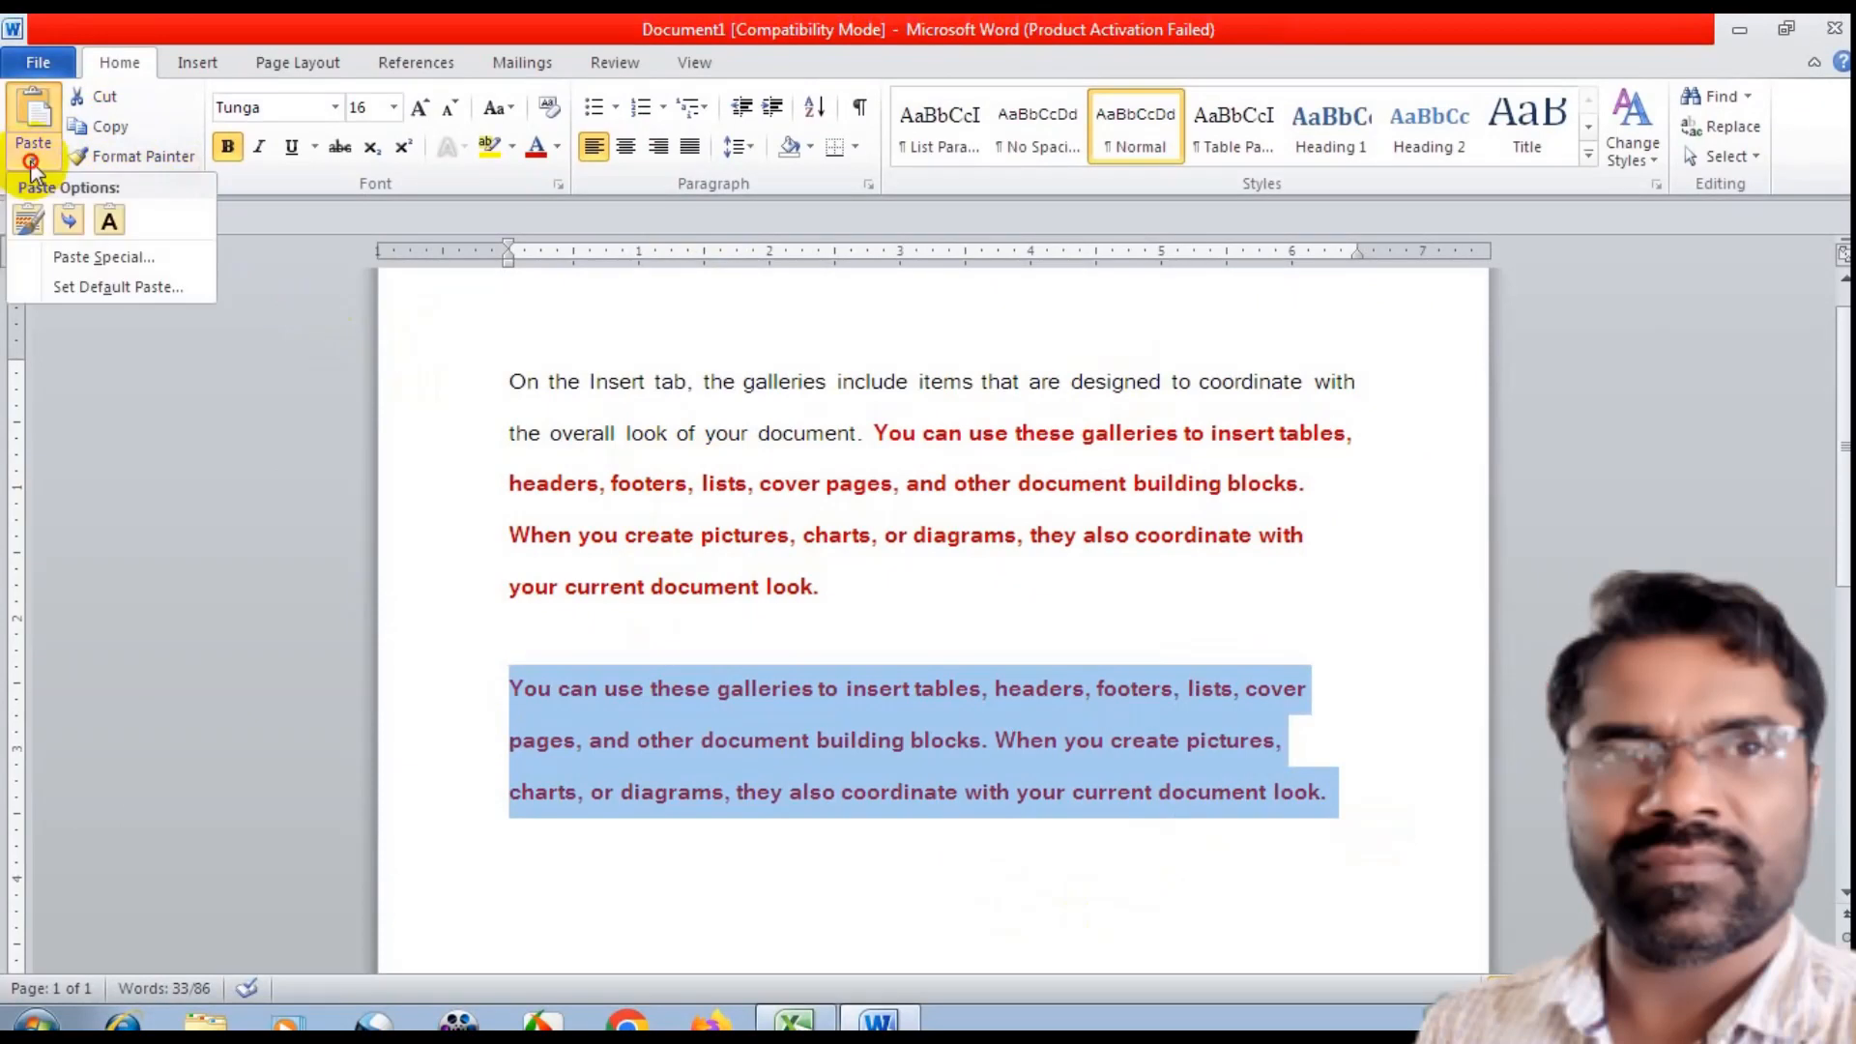
left_click(103, 257)
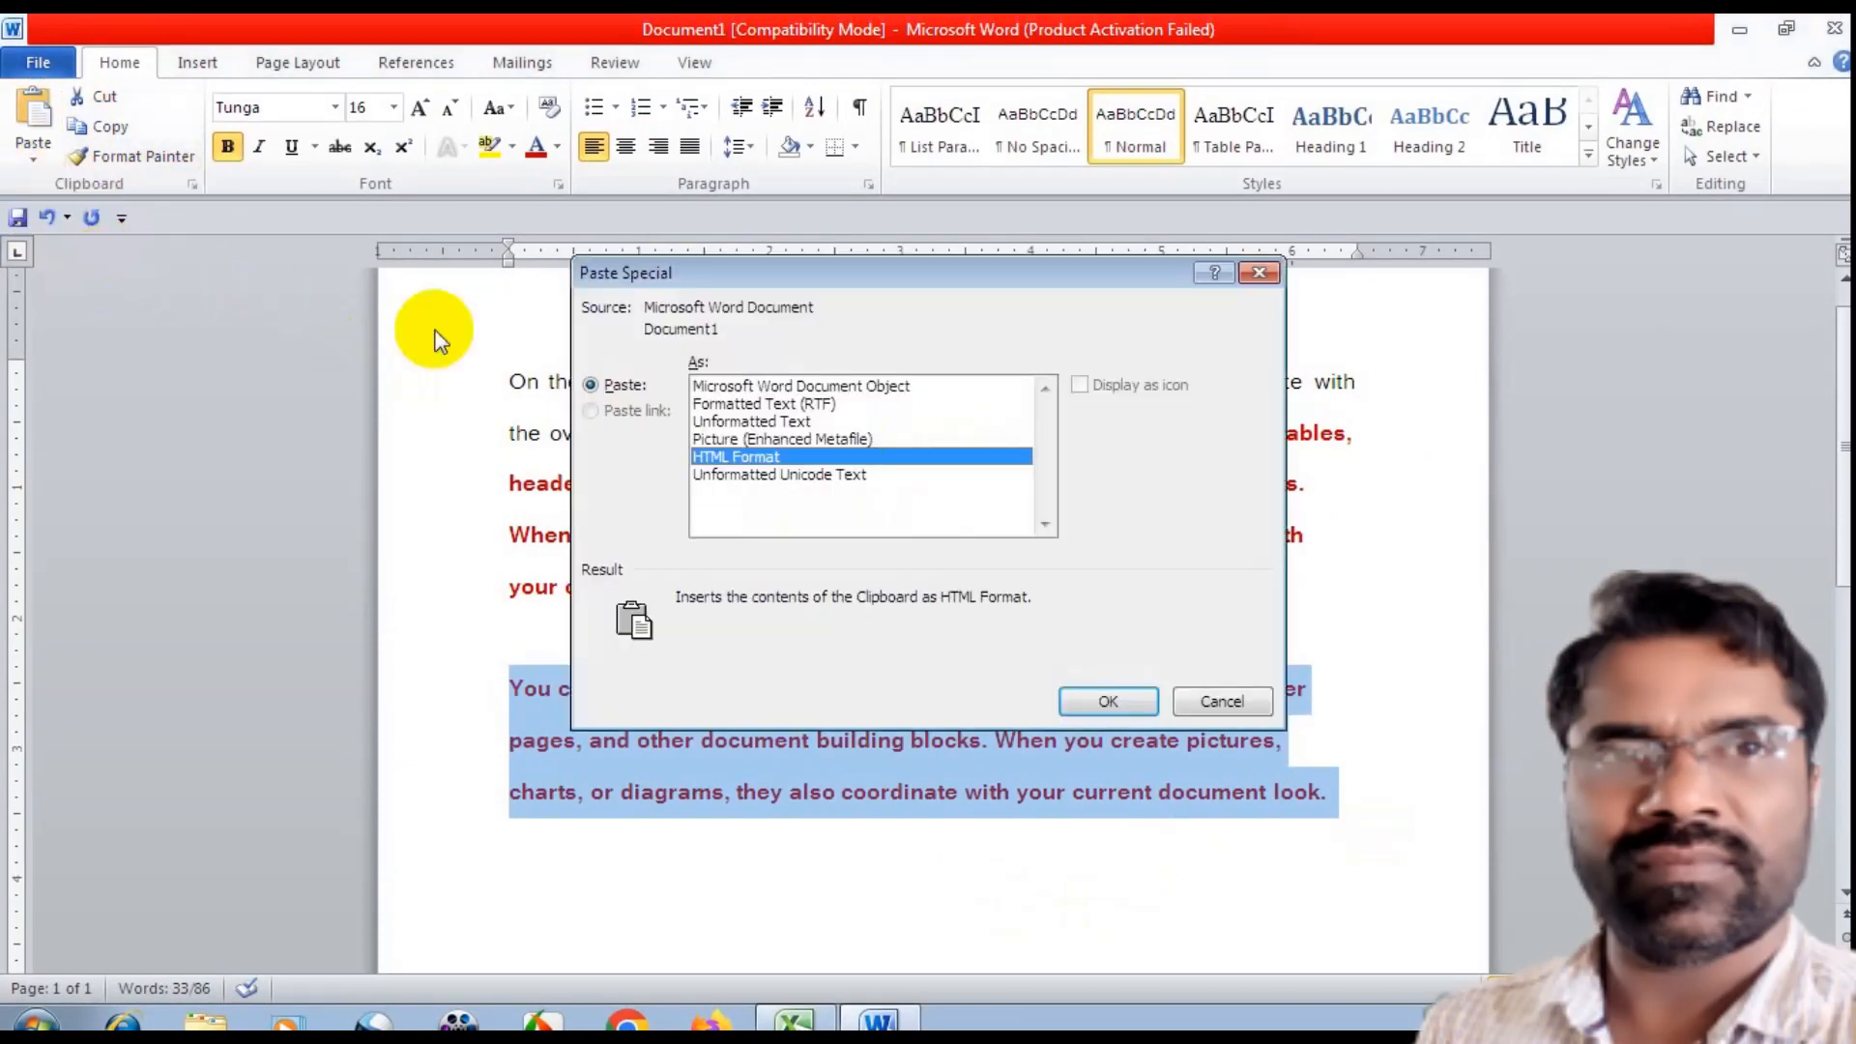
left_click(738, 387)
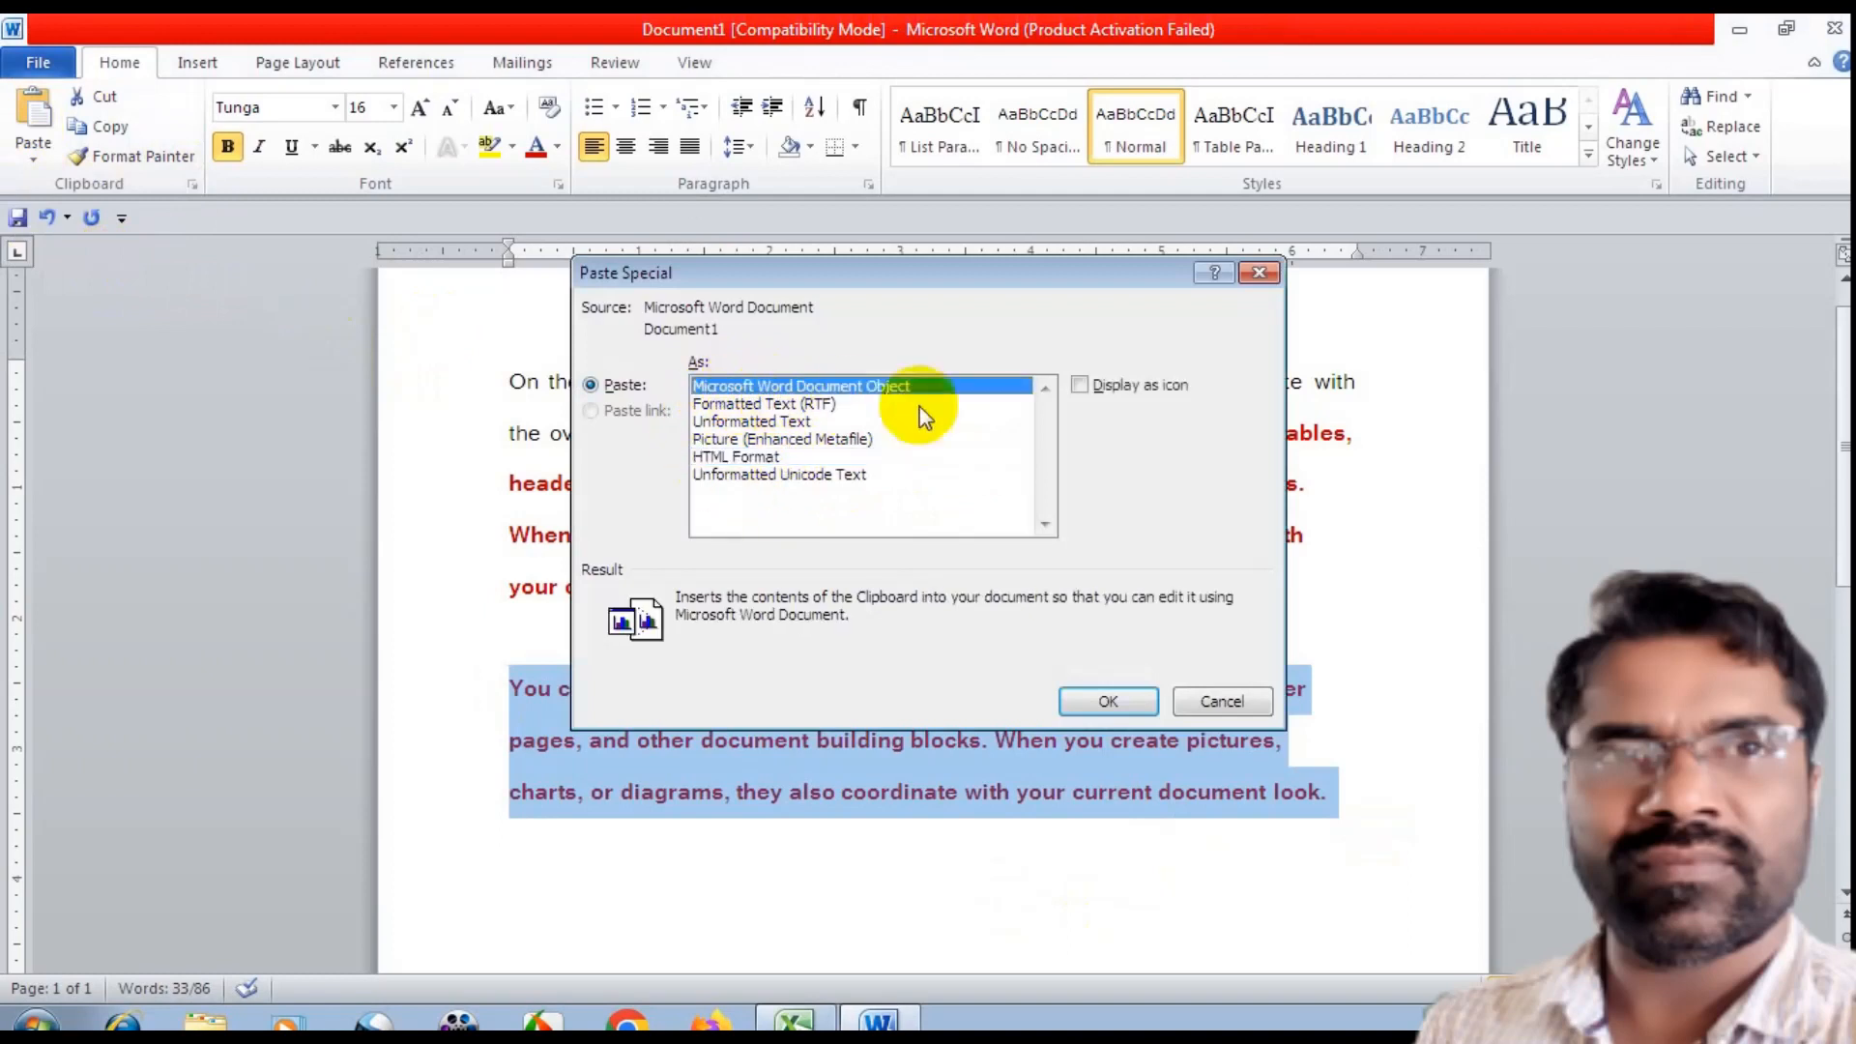
left_click(1102, 703)
Open the embedded document object in its own window to view its content, and close that window
scroll(957, 696, "down", 2)
left_click(859, 630)
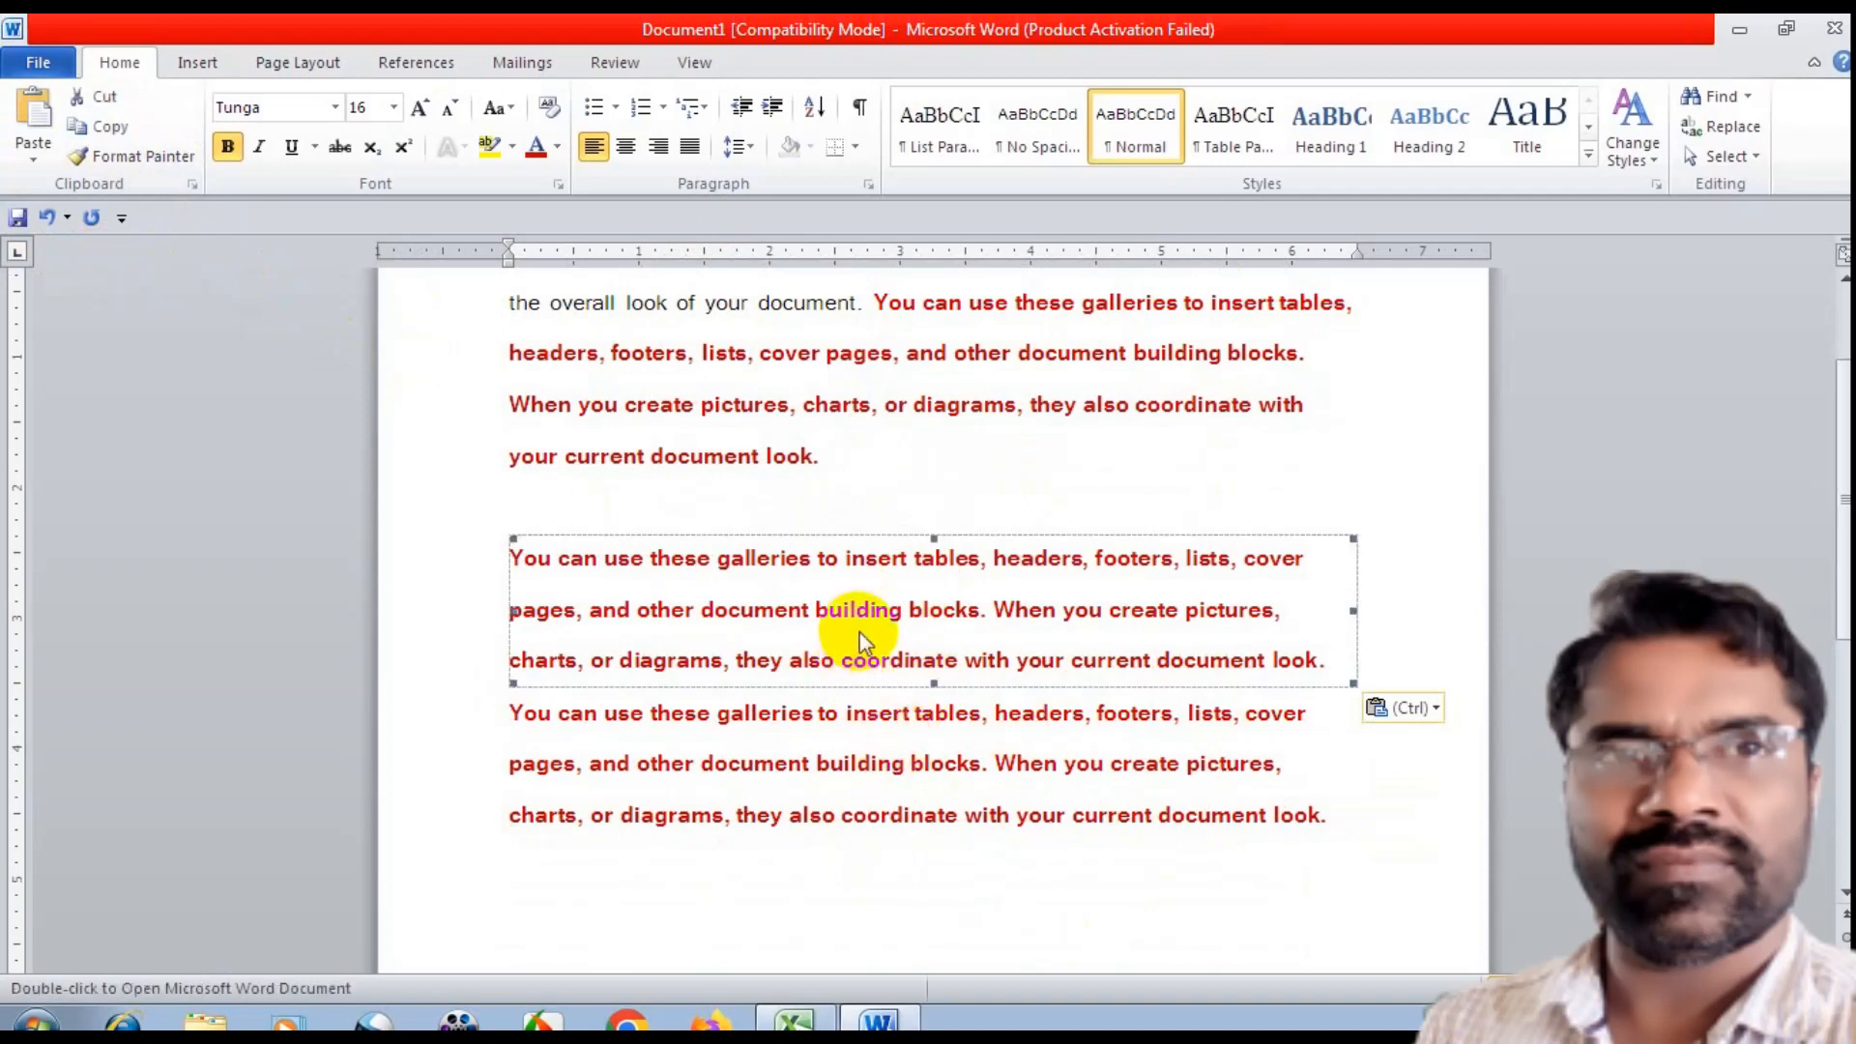
double_click(763, 631)
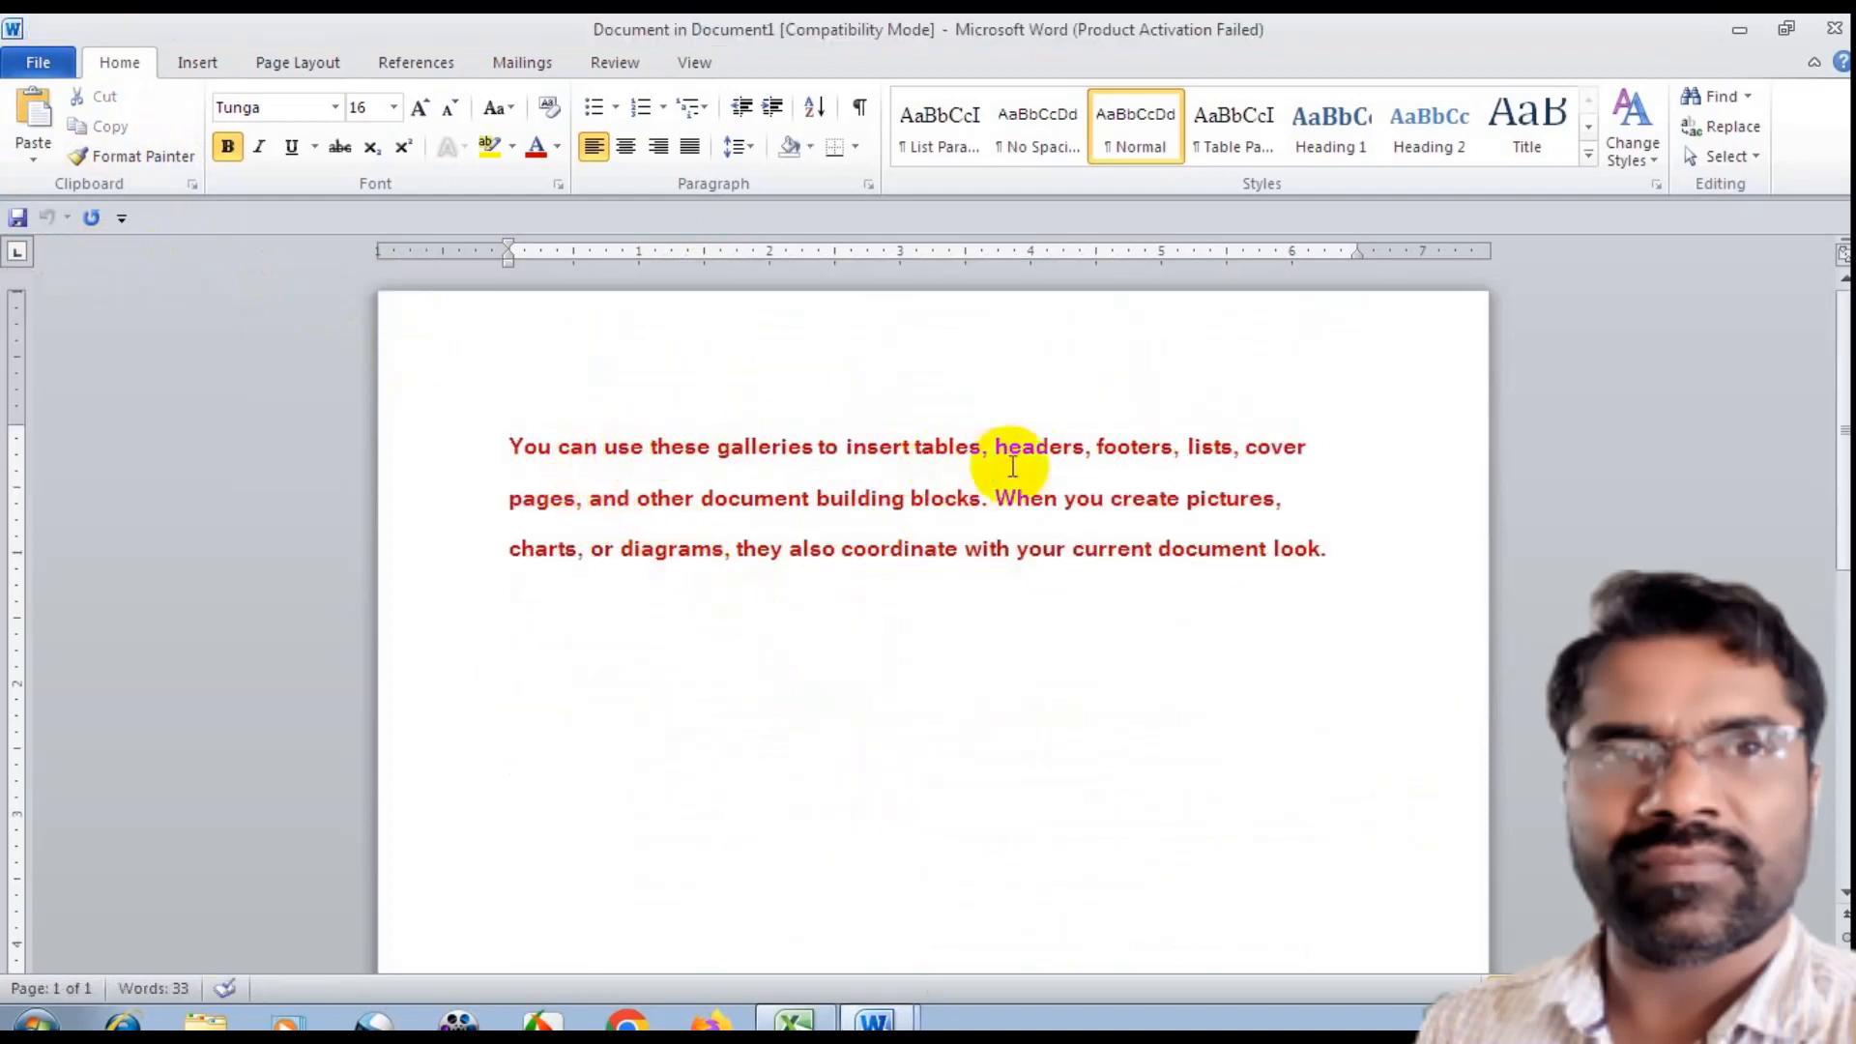
left_click(1830, 34)
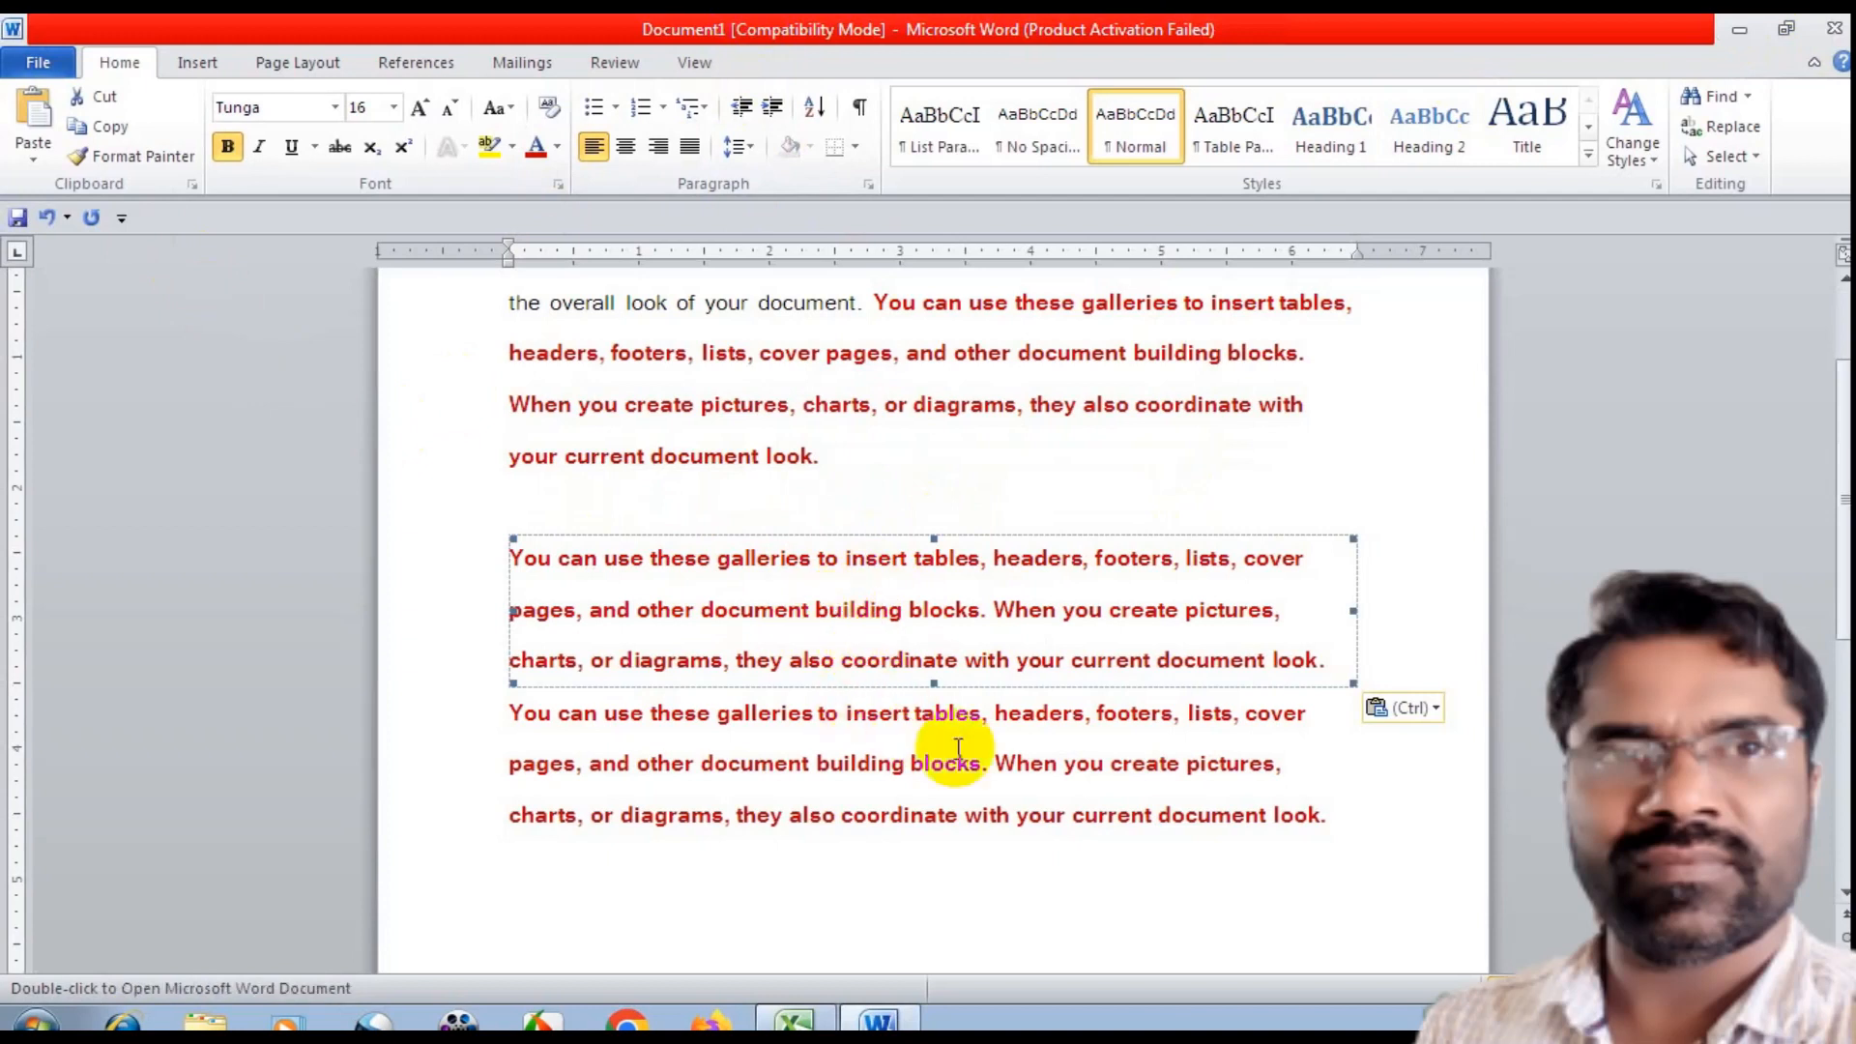
Delete all the text and the embedded object so the document is blank
left_click_drag(1383, 825, 506, 290)
key("Delete")
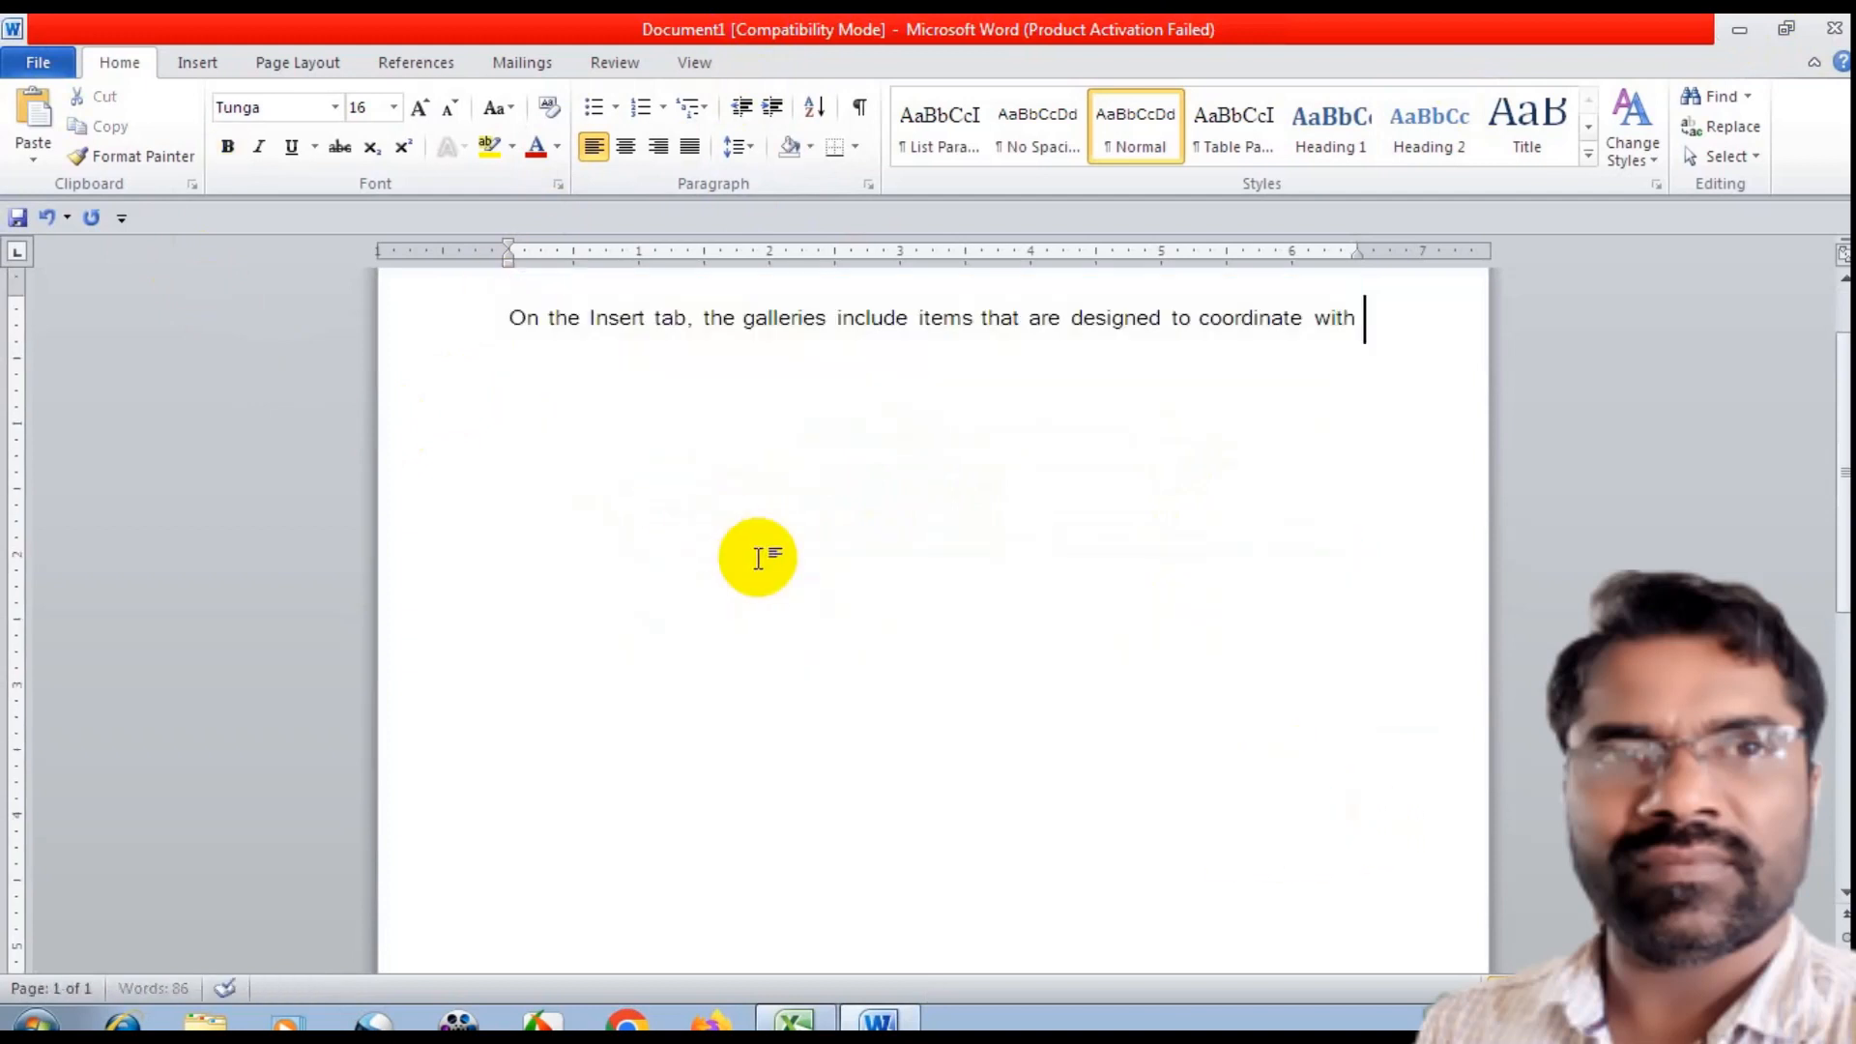
left_click_drag(1378, 368, 386, 393)
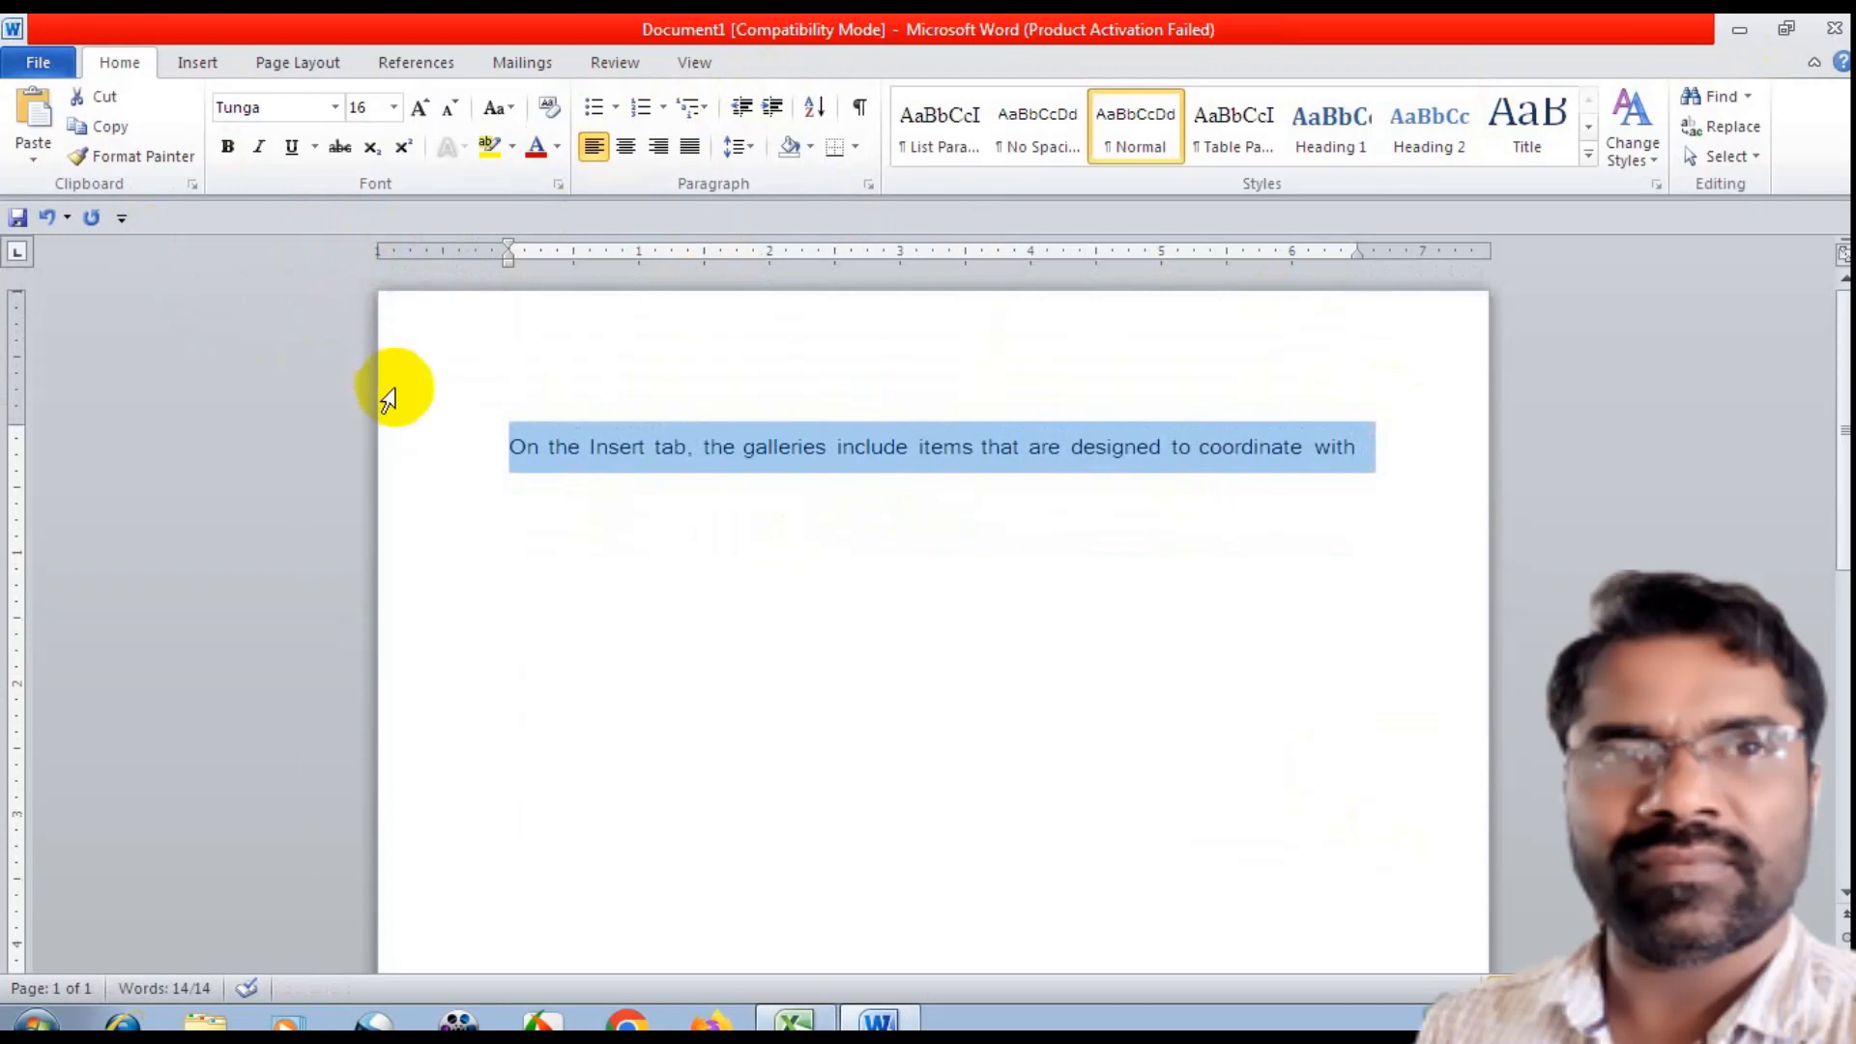
key("Delete")
Switch to Excel, copy cells A2:E8 of the shopping bill, and paste them into the blank Word document
left_click(792, 1002)
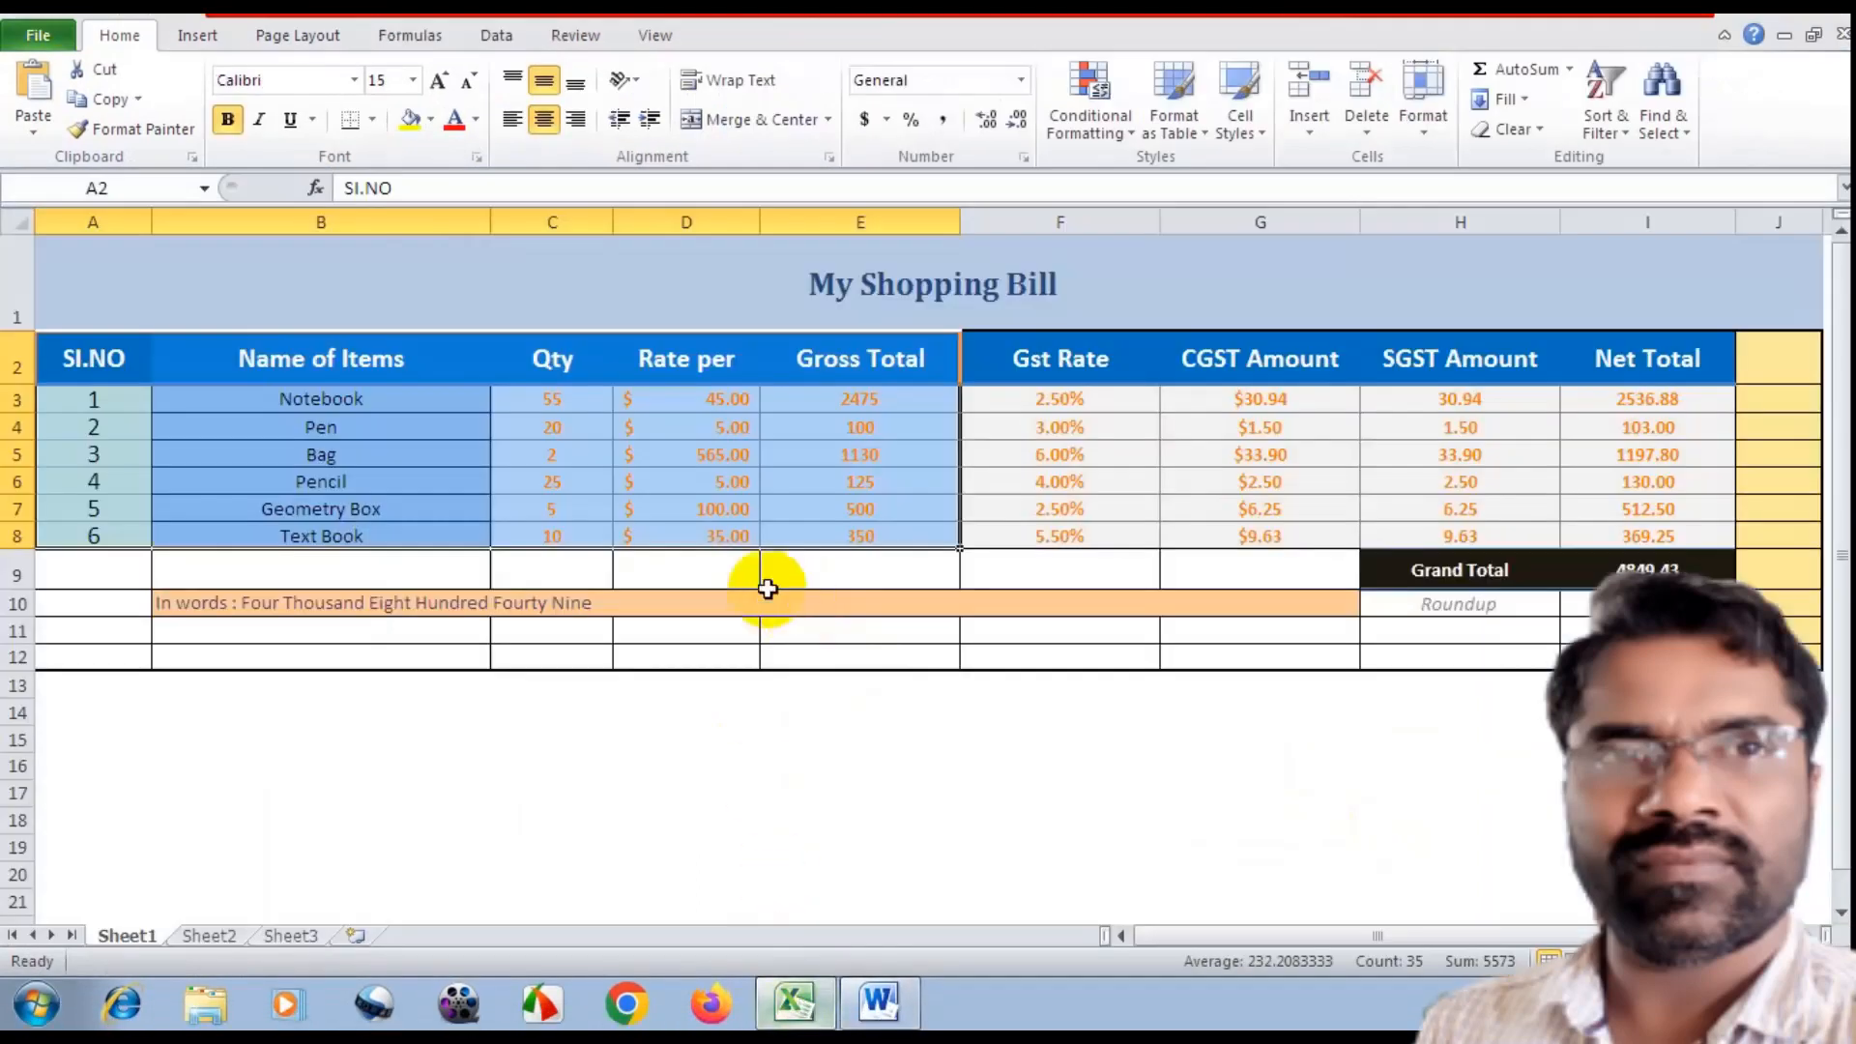
left_click_drag(91, 361, 839, 539)
left_click(104, 99)
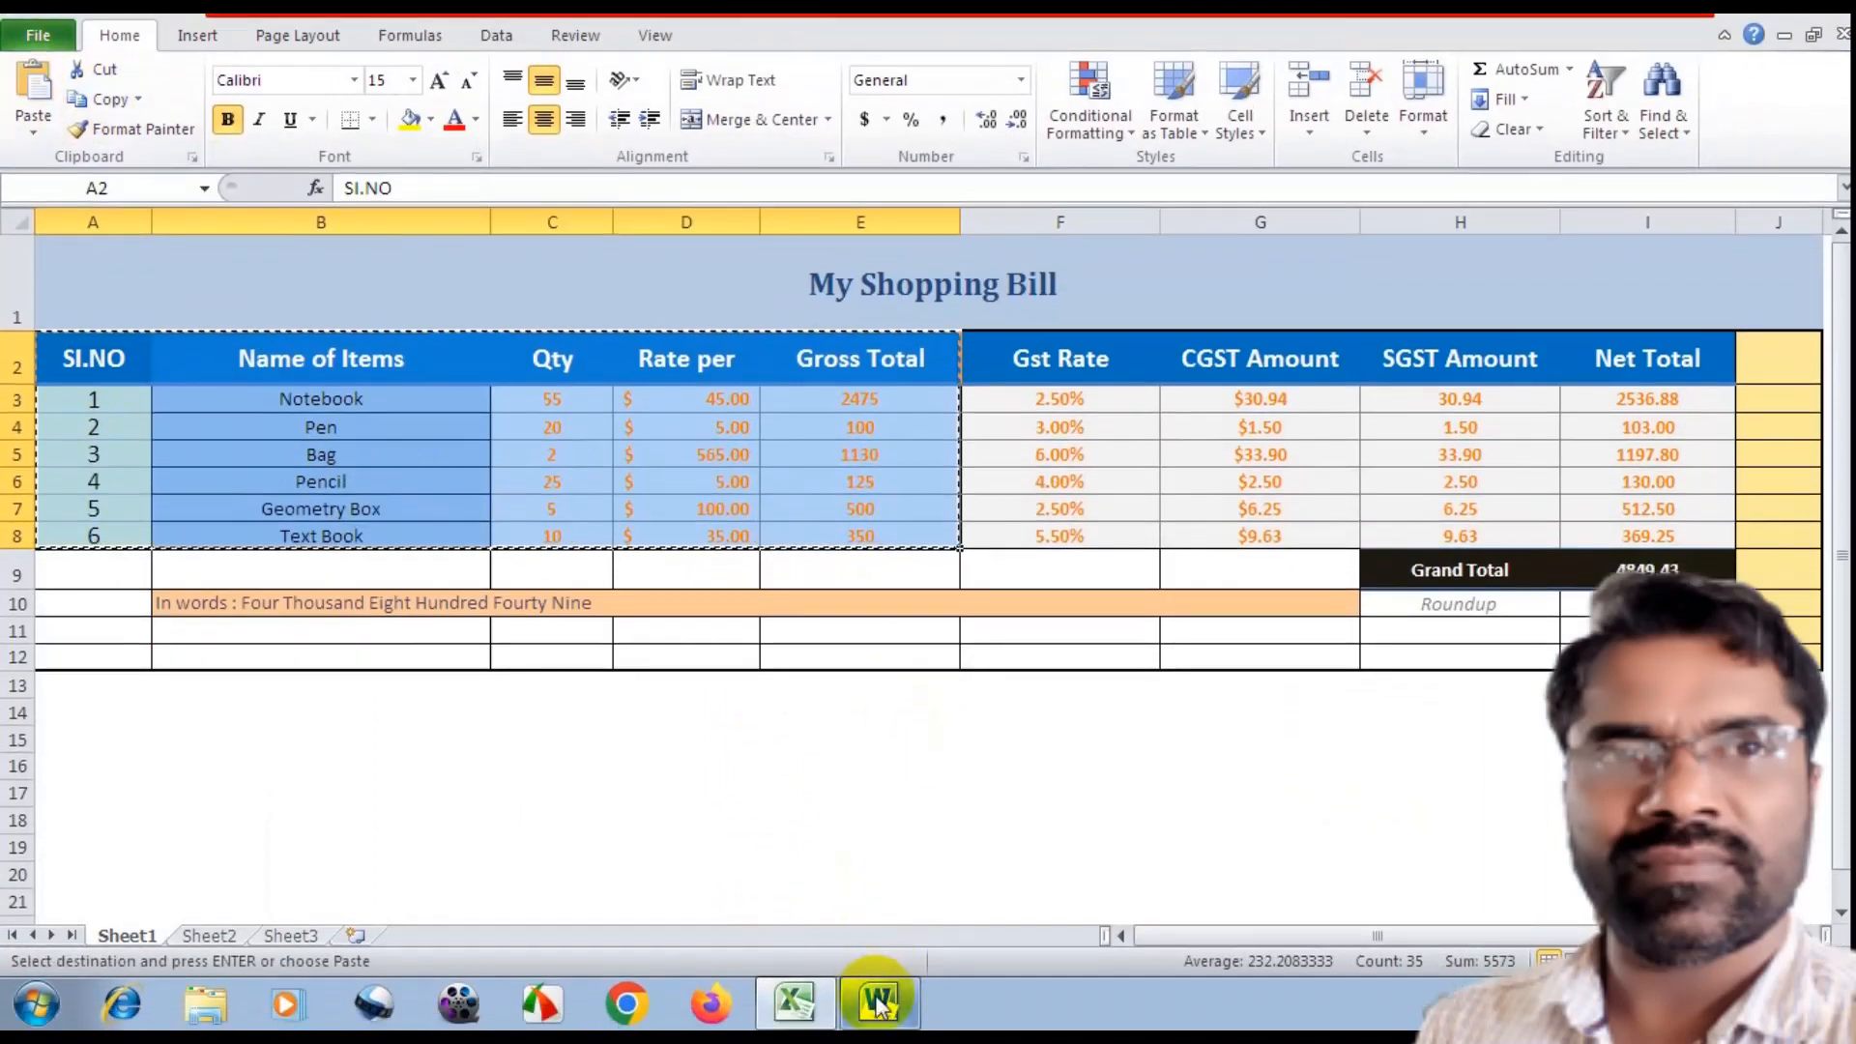
left_click(877, 1002)
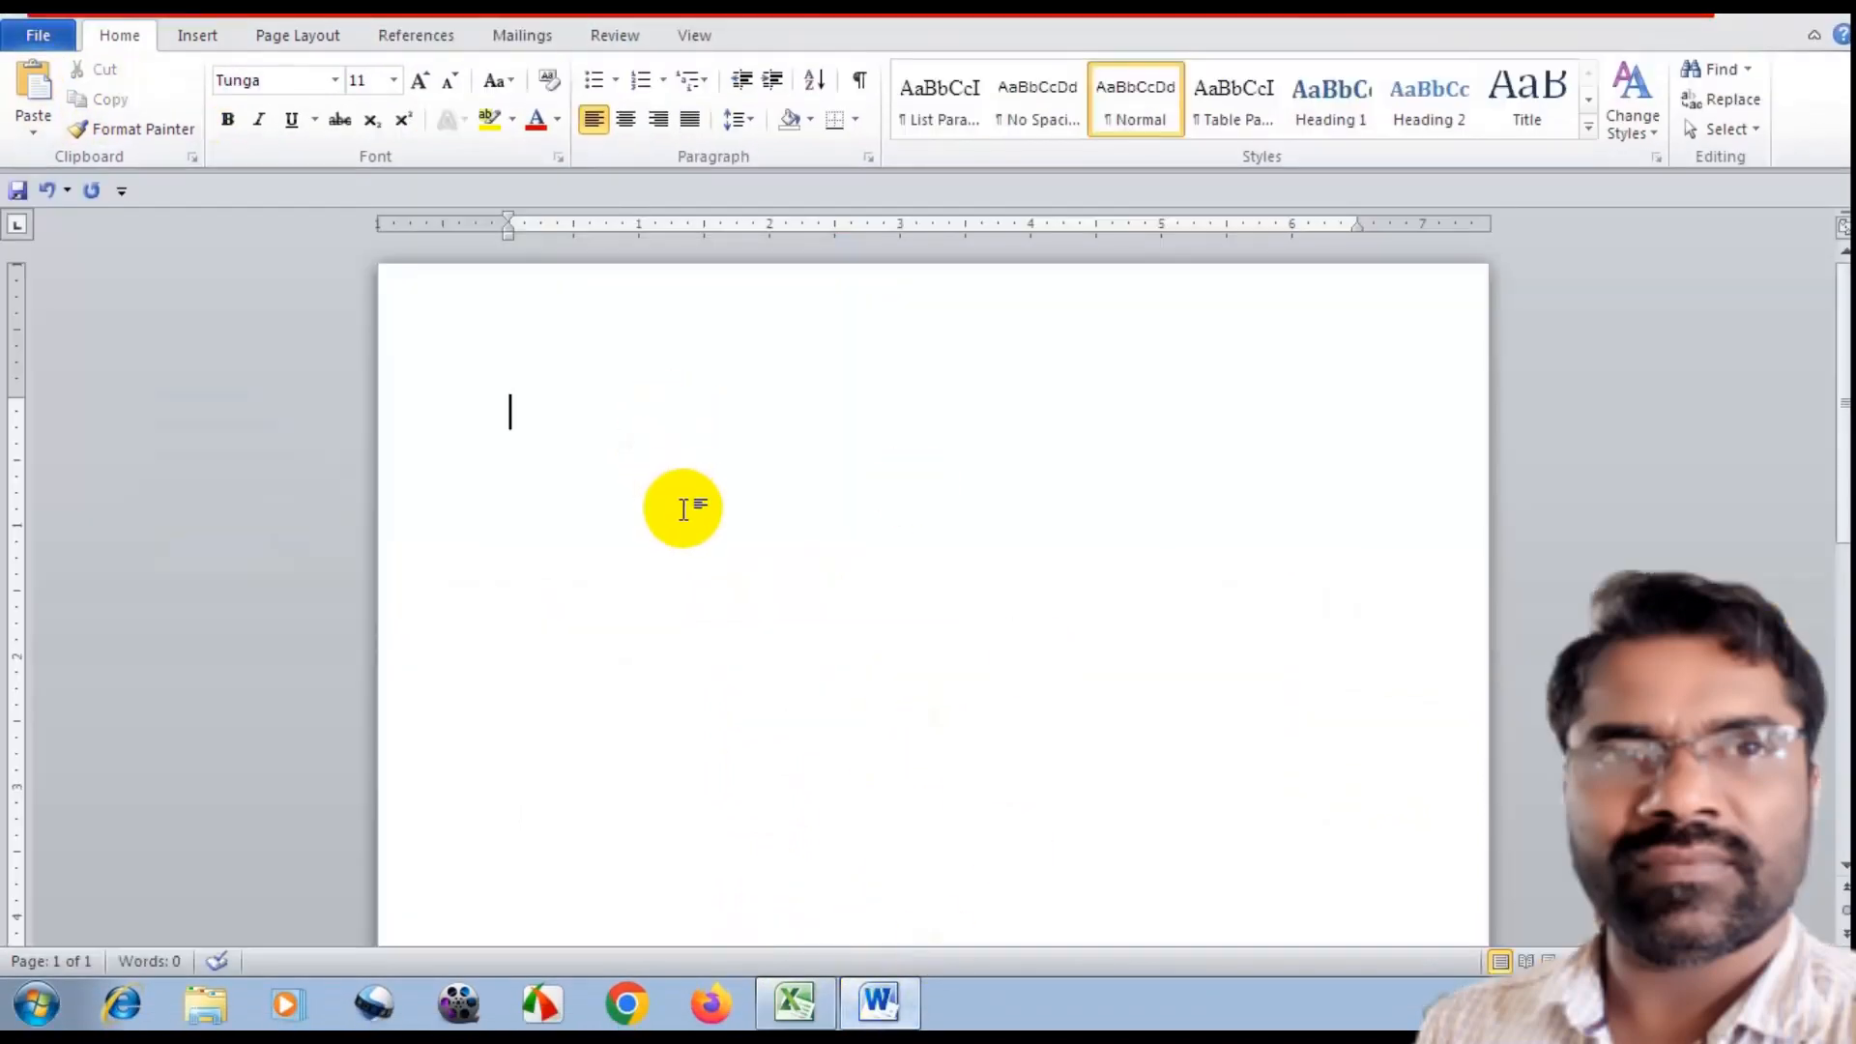
left_click(34, 87)
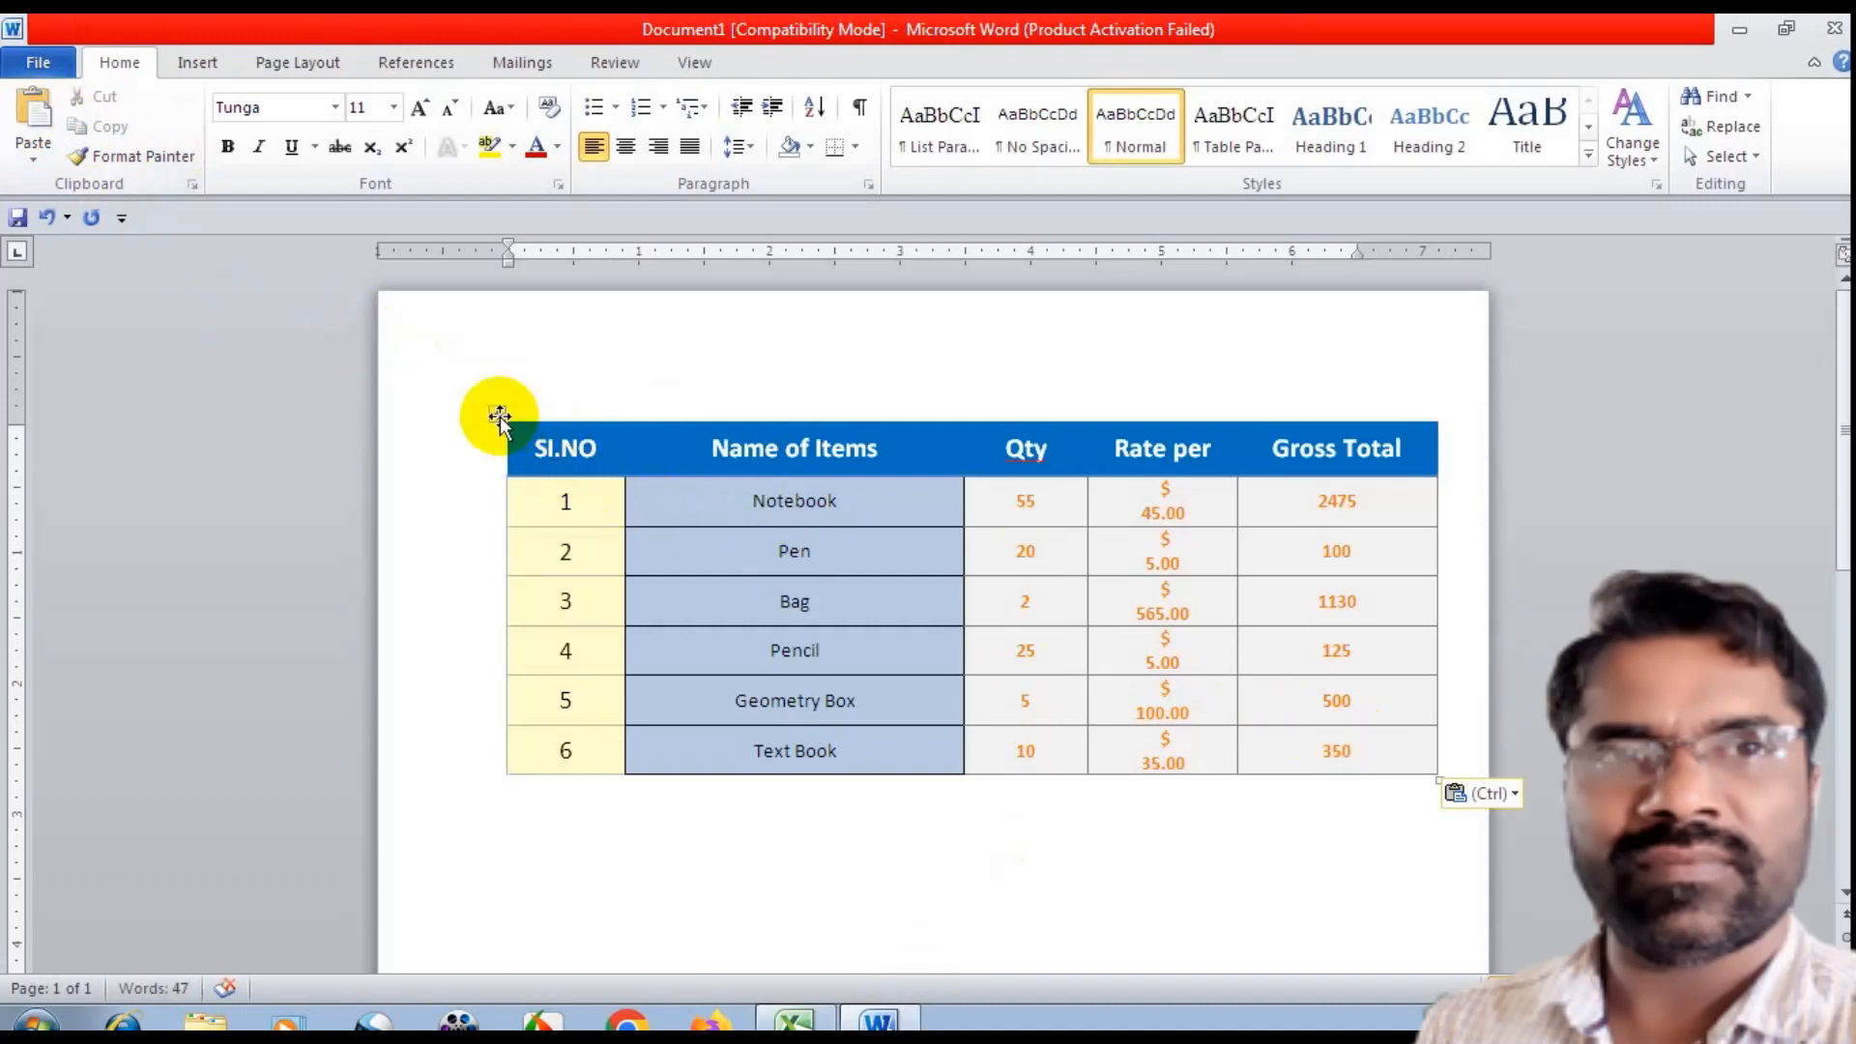
Examine the paste options offered for the pasted table, including those available with its SI.NO column selected
left_click(1514, 792)
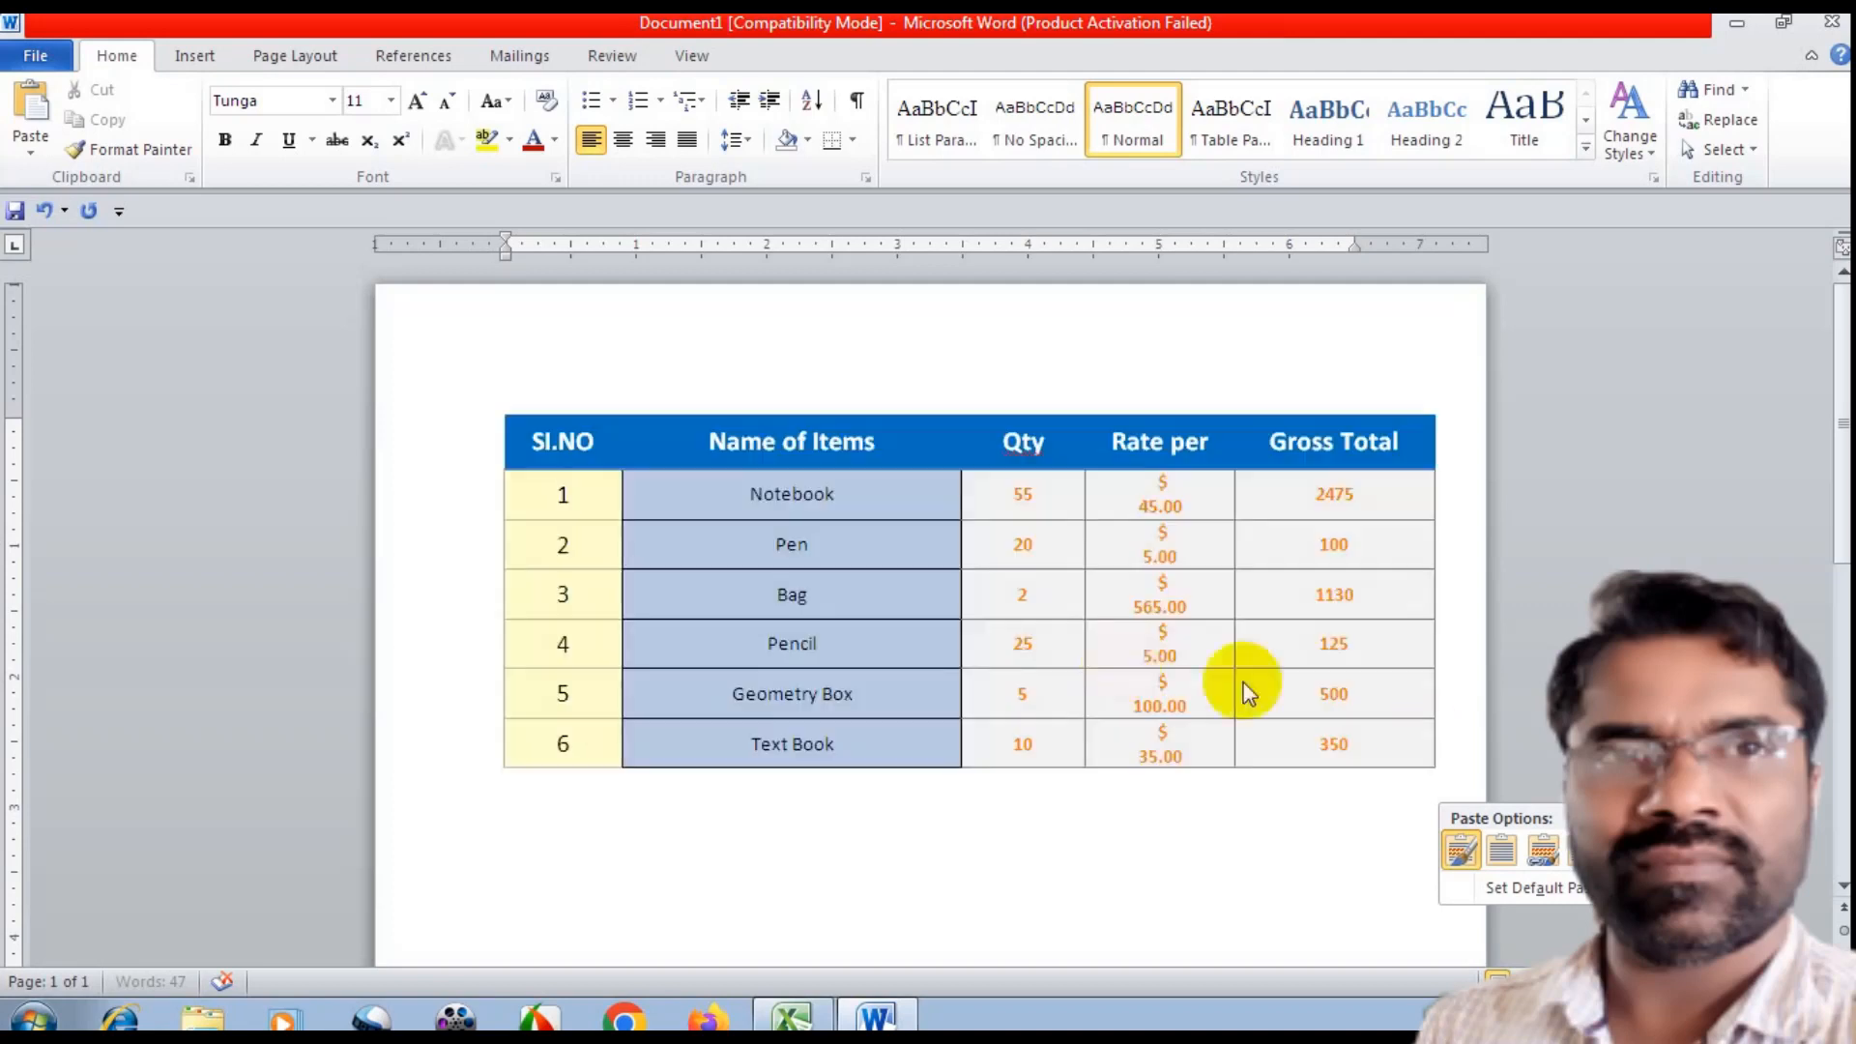
left_click(1035, 808)
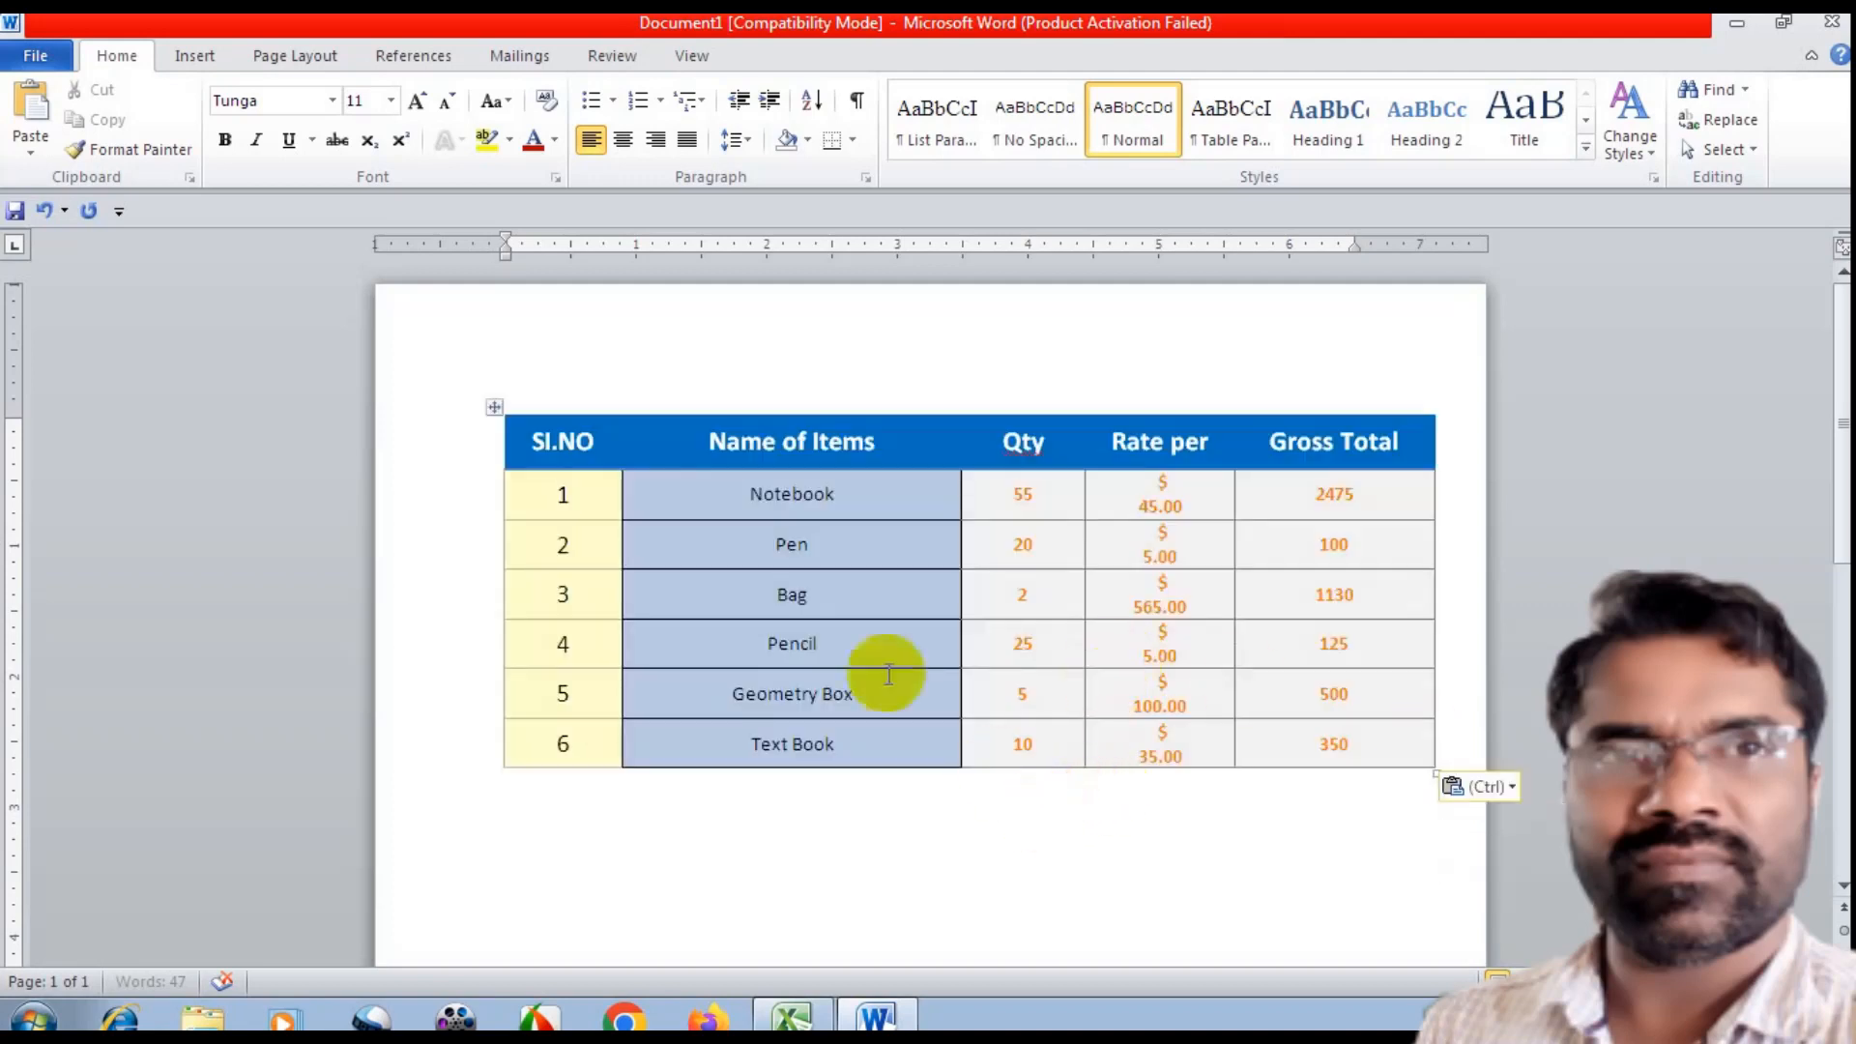
left_click(508, 409)
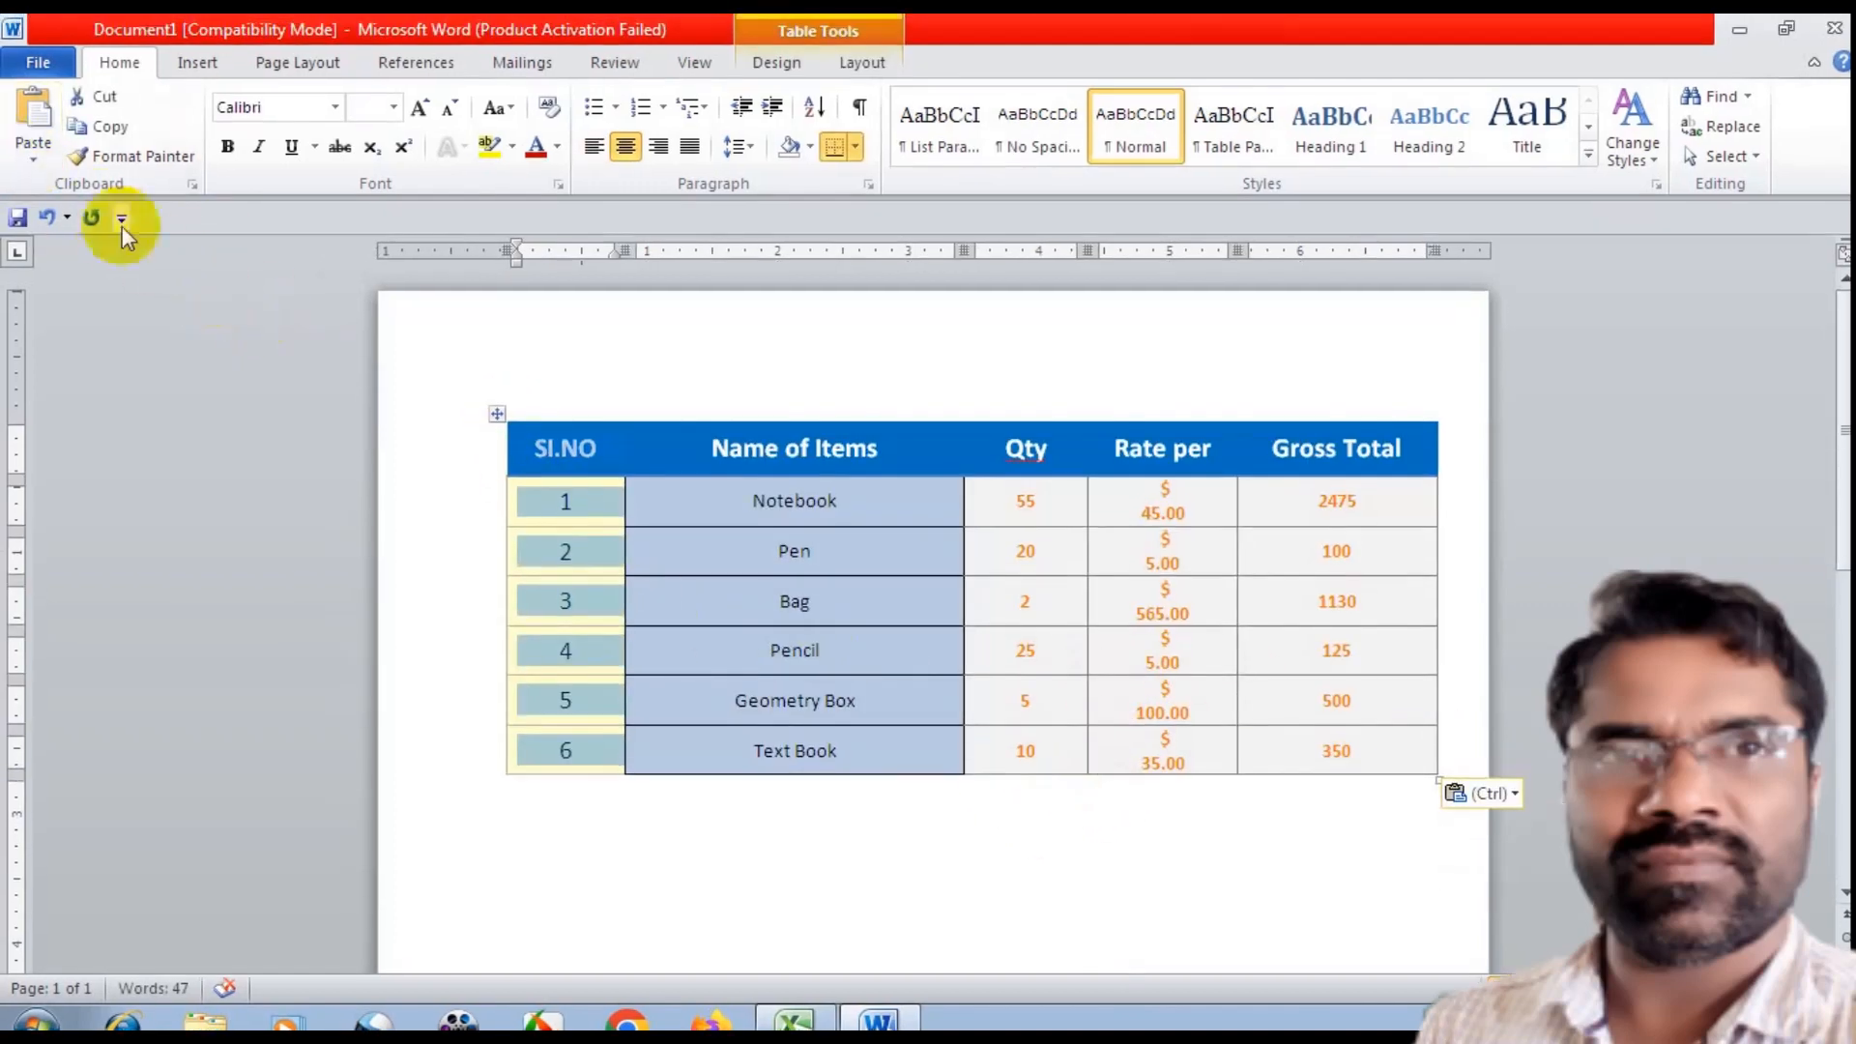
left_click(26, 160)
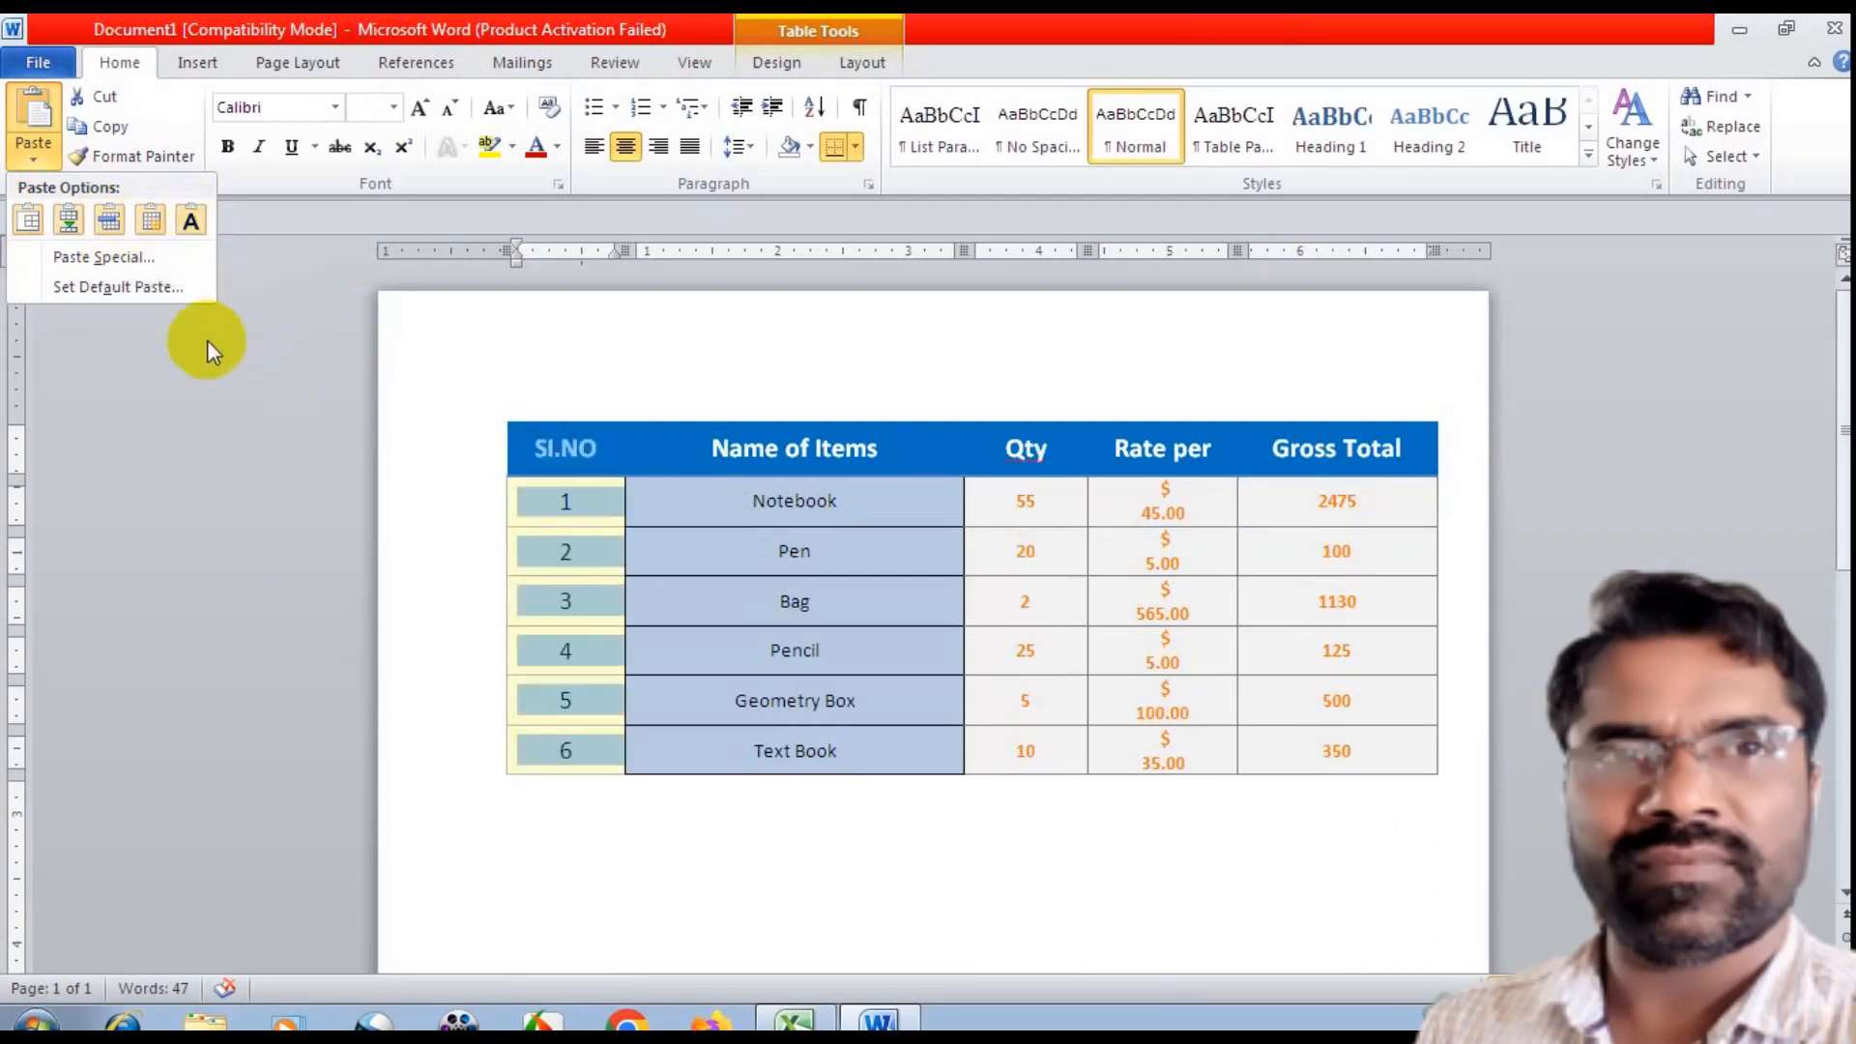
left_click(609, 377)
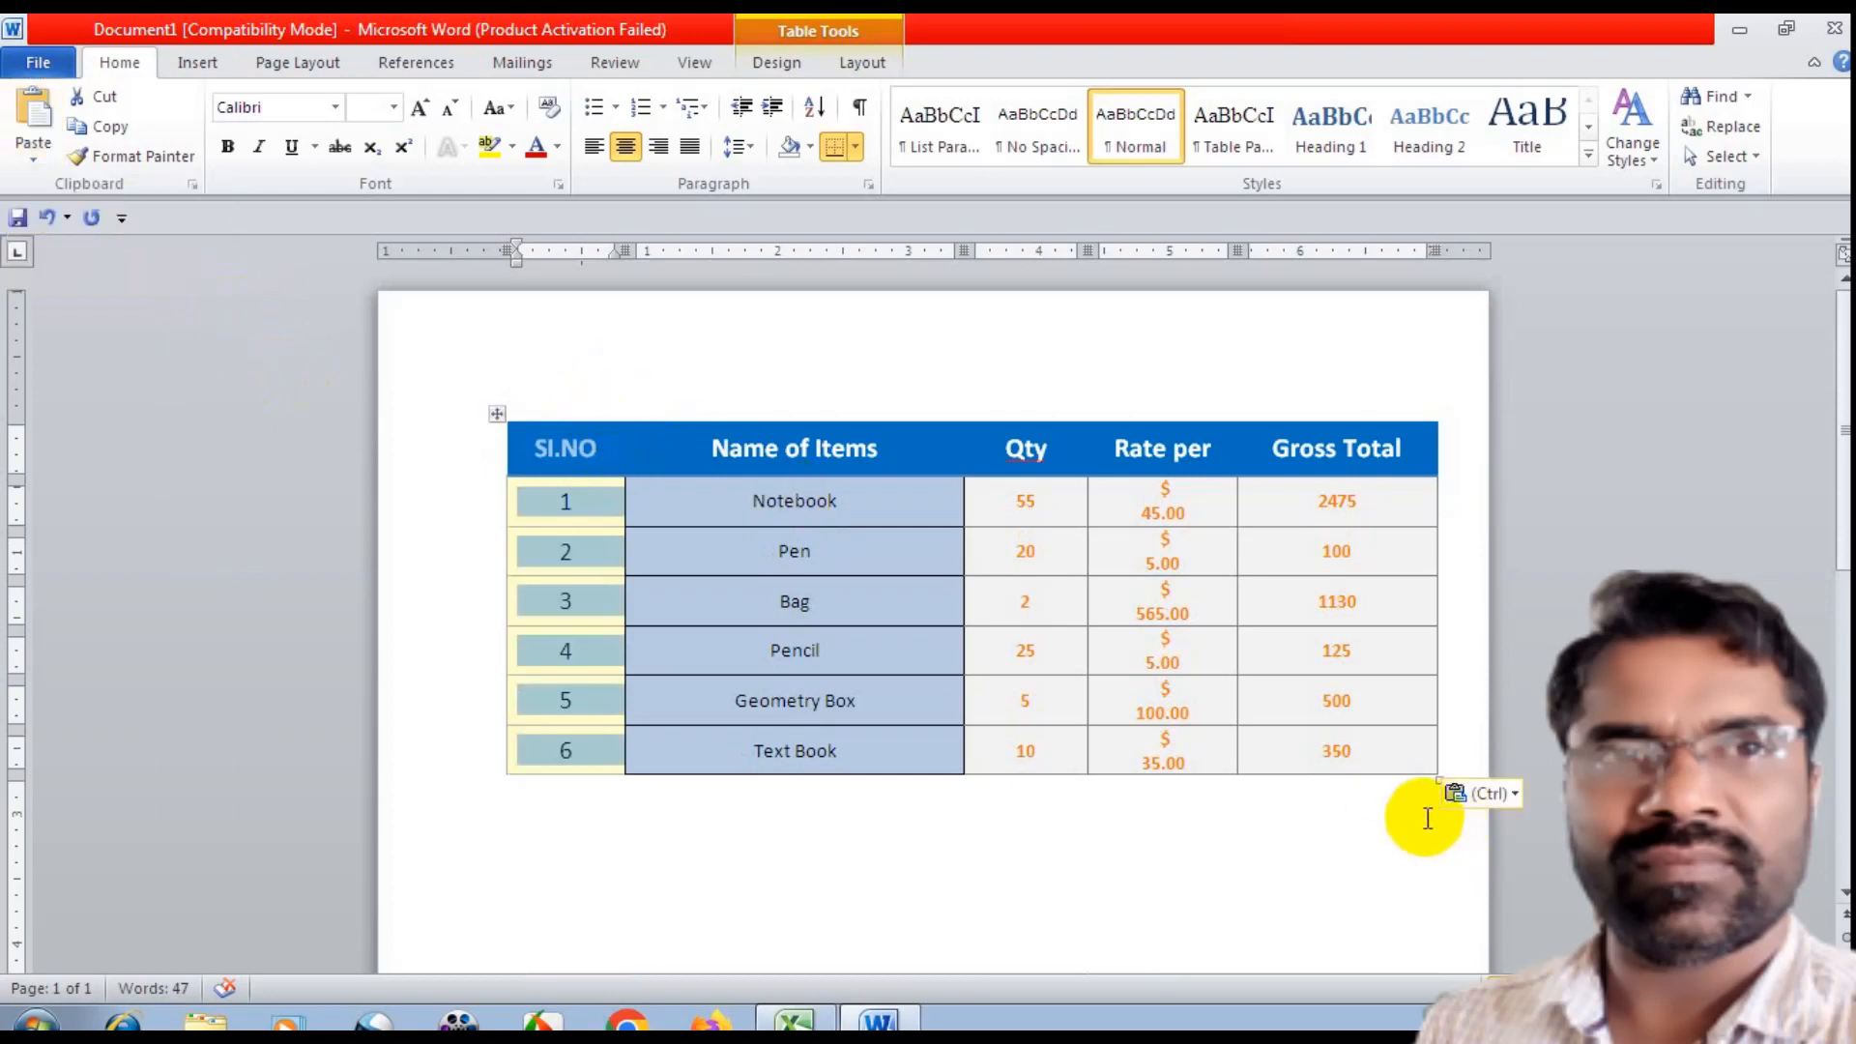
left_click(1490, 792)
left_click(1160, 826)
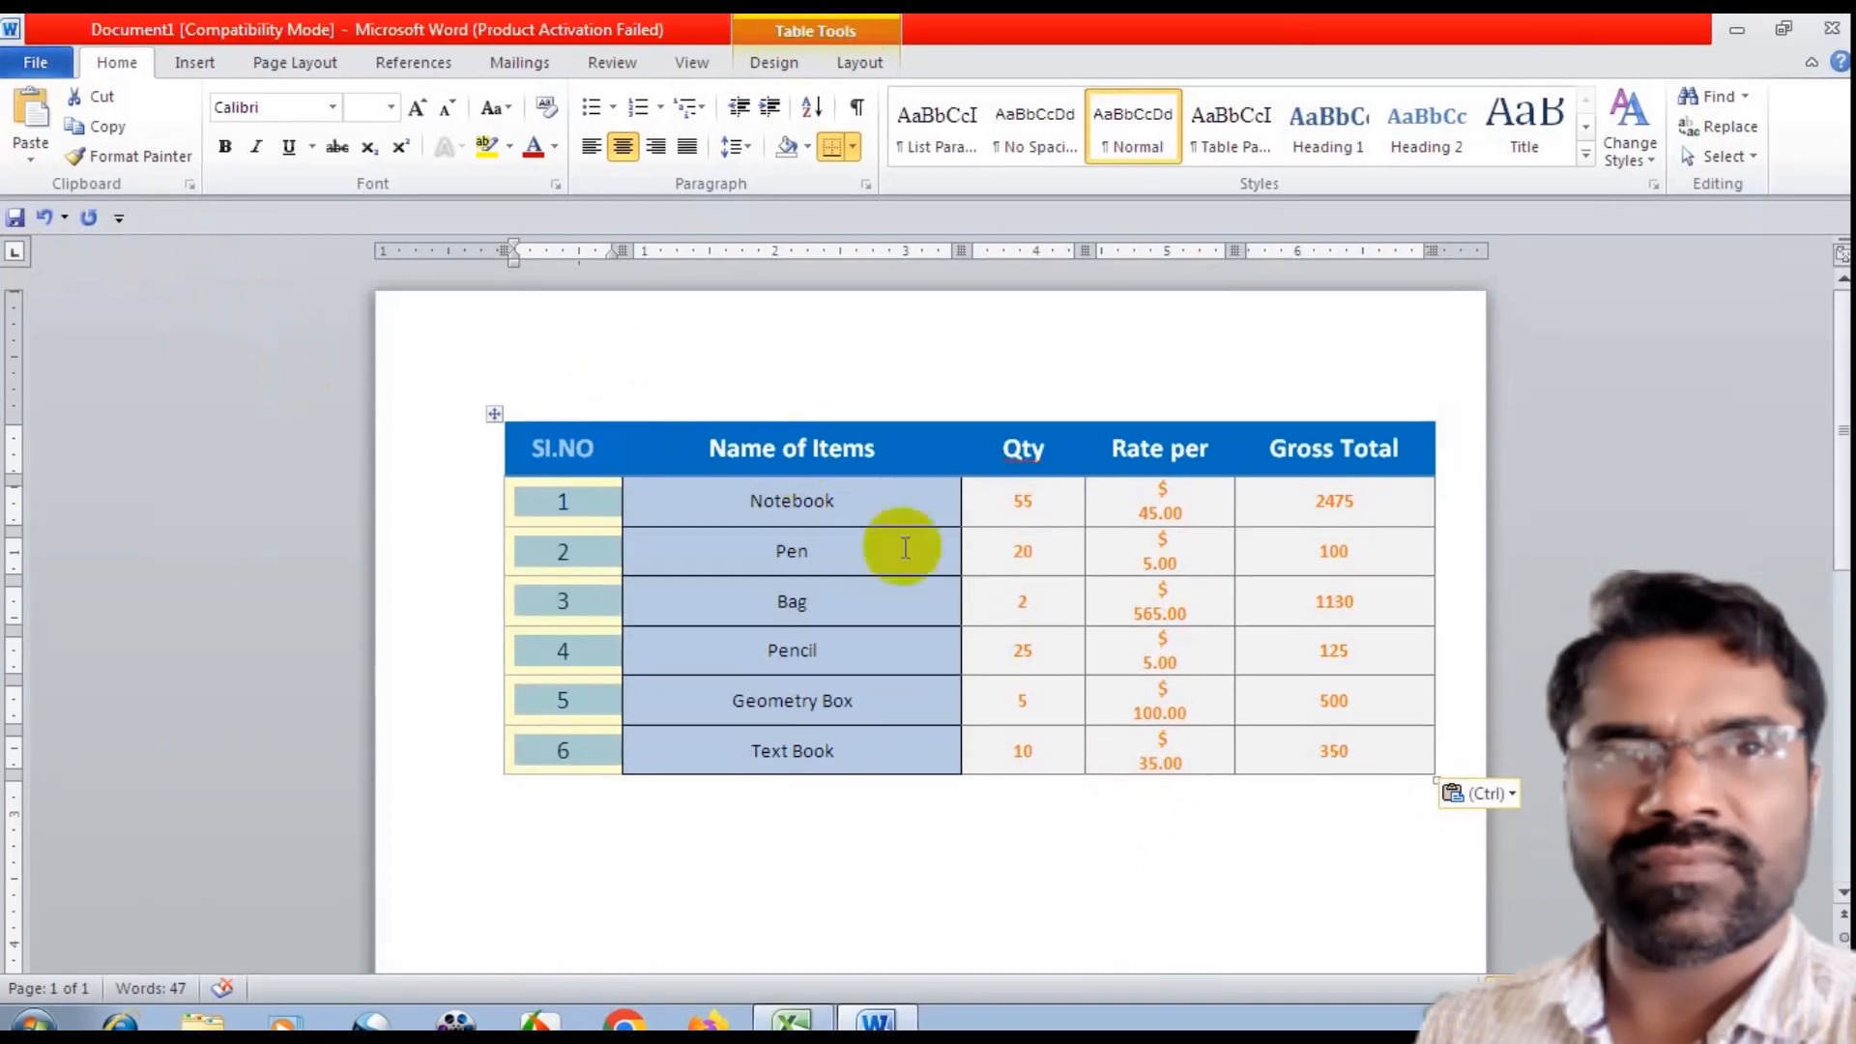
Select the whole table and apply its formatting to the empty line below it with Format Painter
left_click(494, 414)
left_click(779, 511)
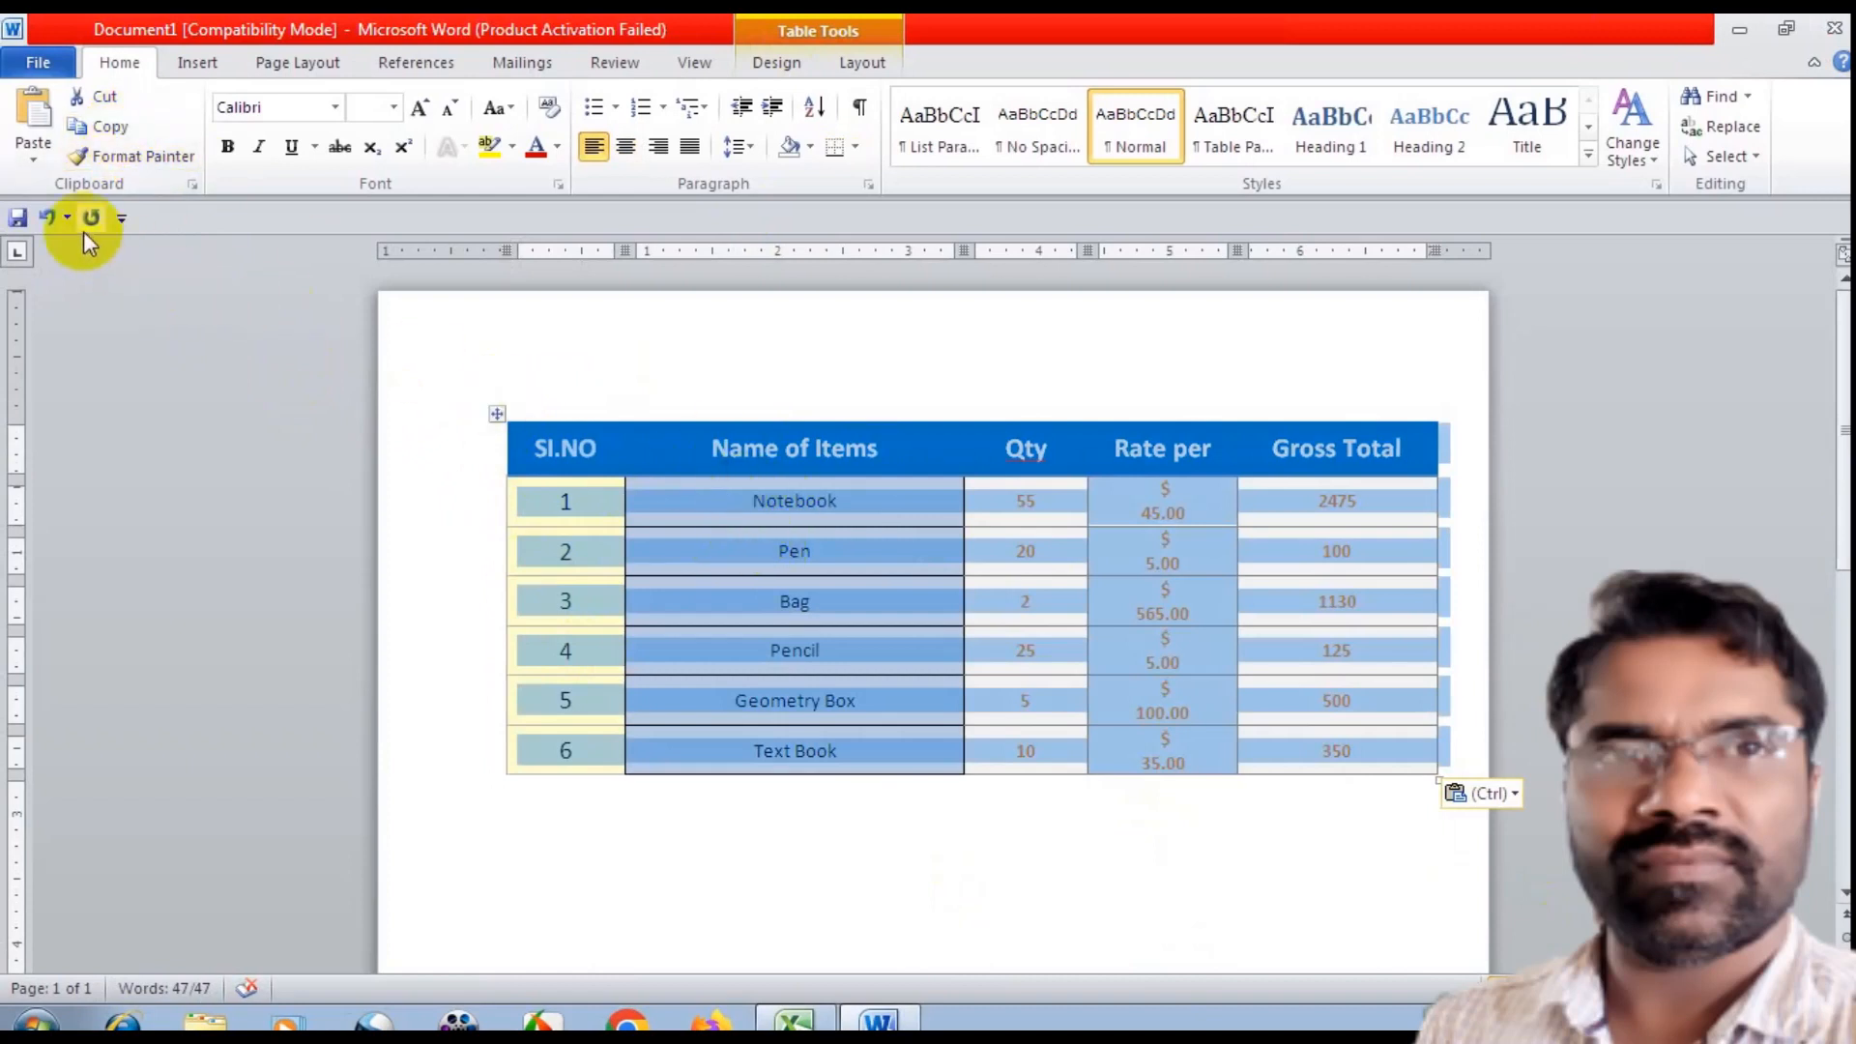
left_click(148, 168)
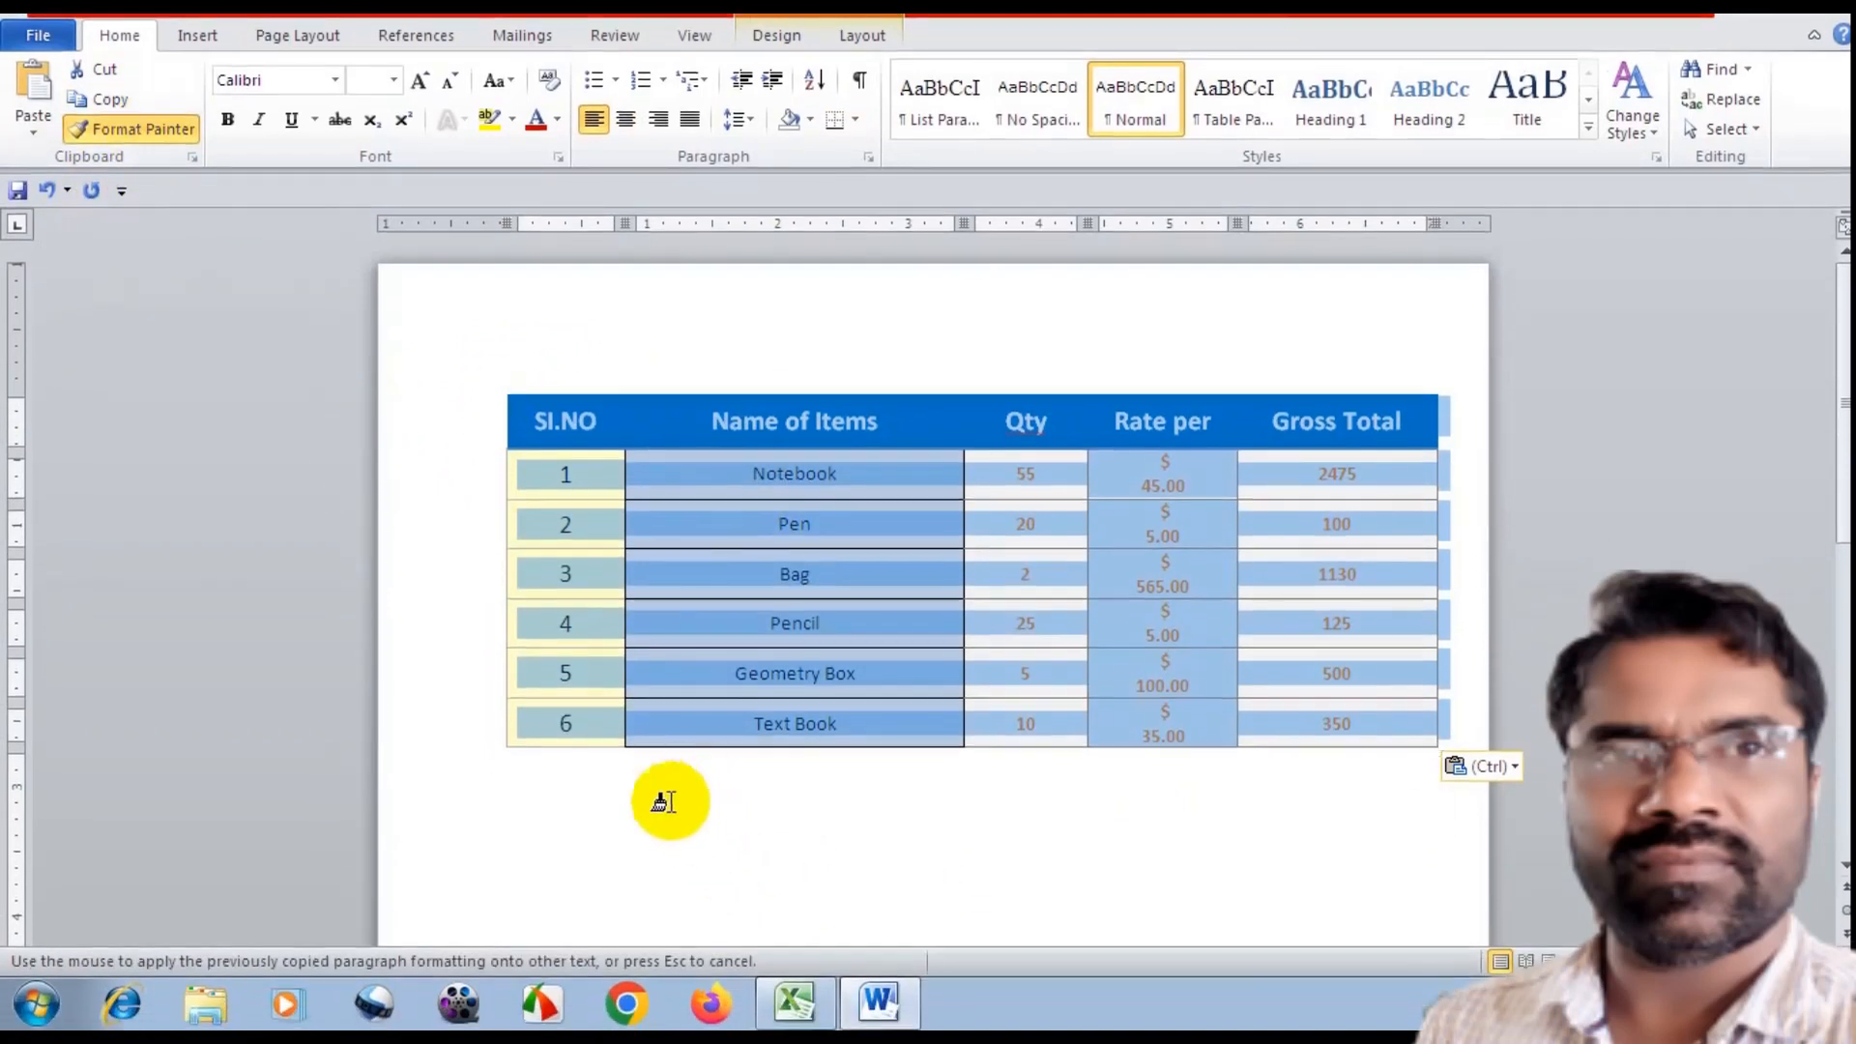
left_click(642, 787)
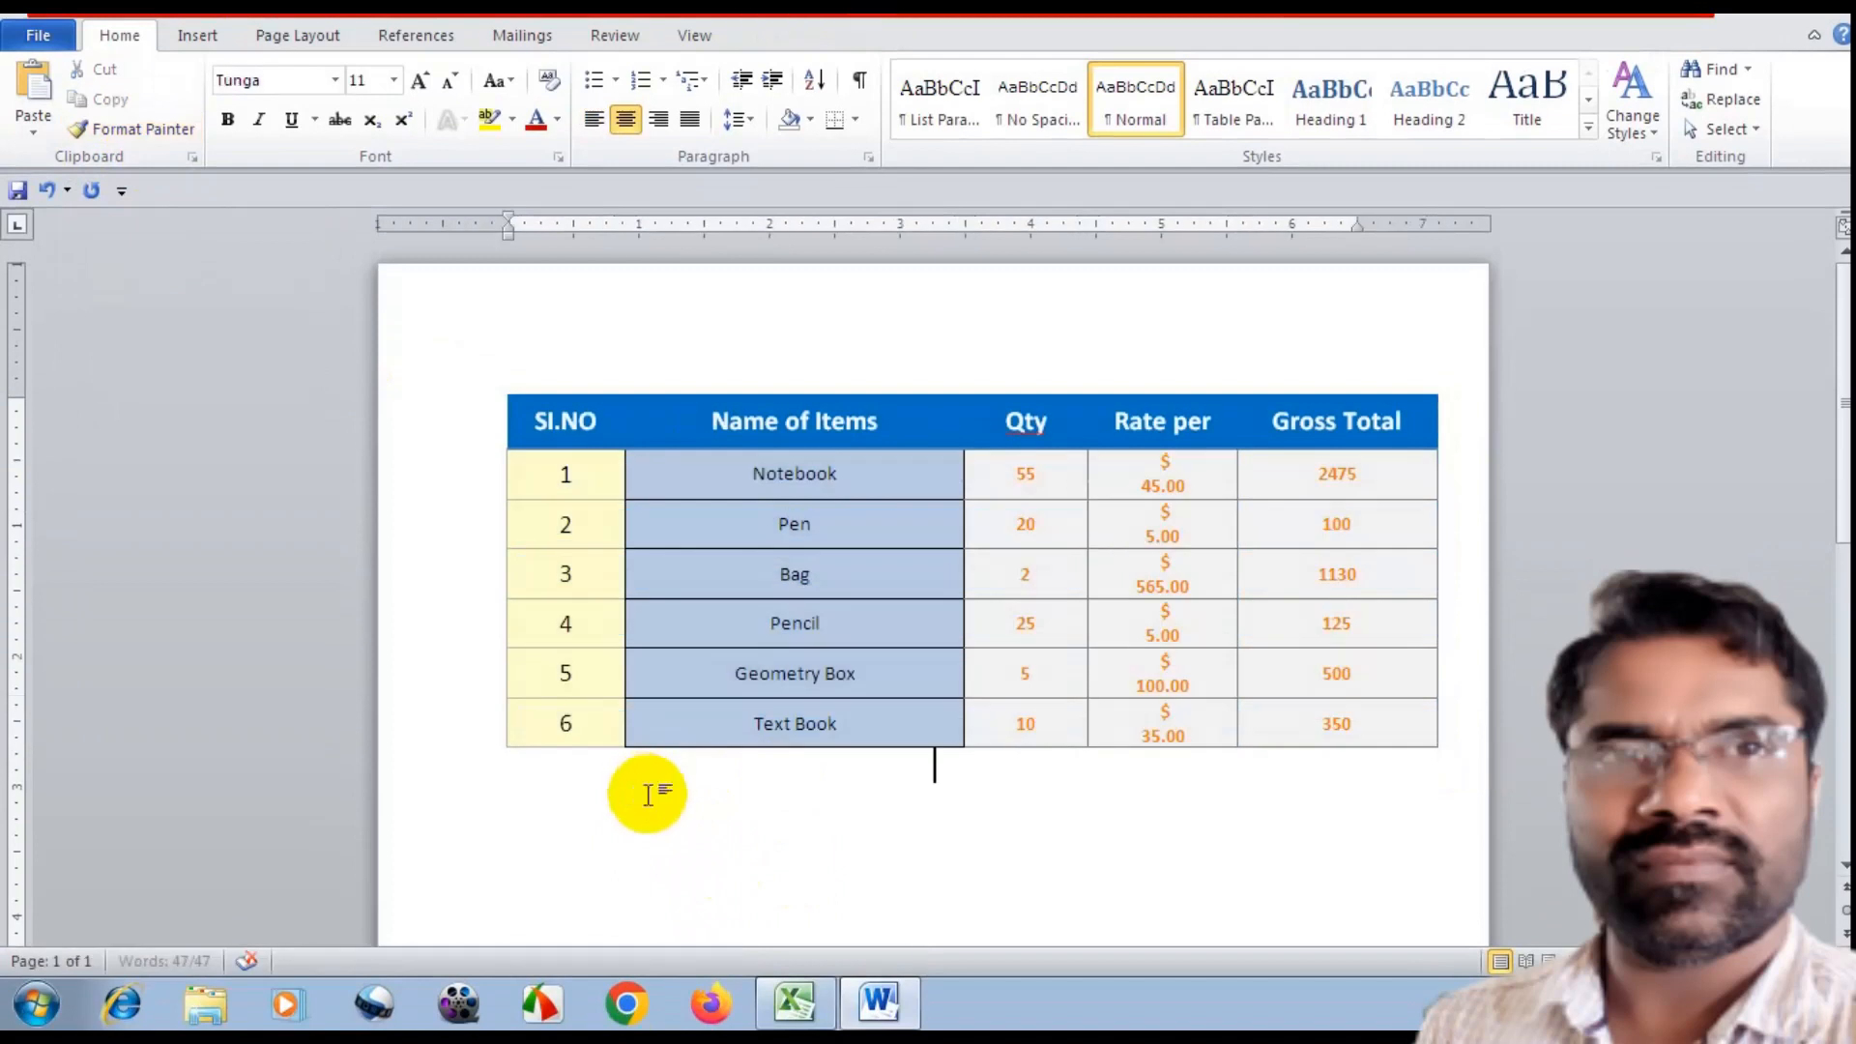
Paste a second copy of the table directly below the first and select the pasted rows
key("ctrl+v")
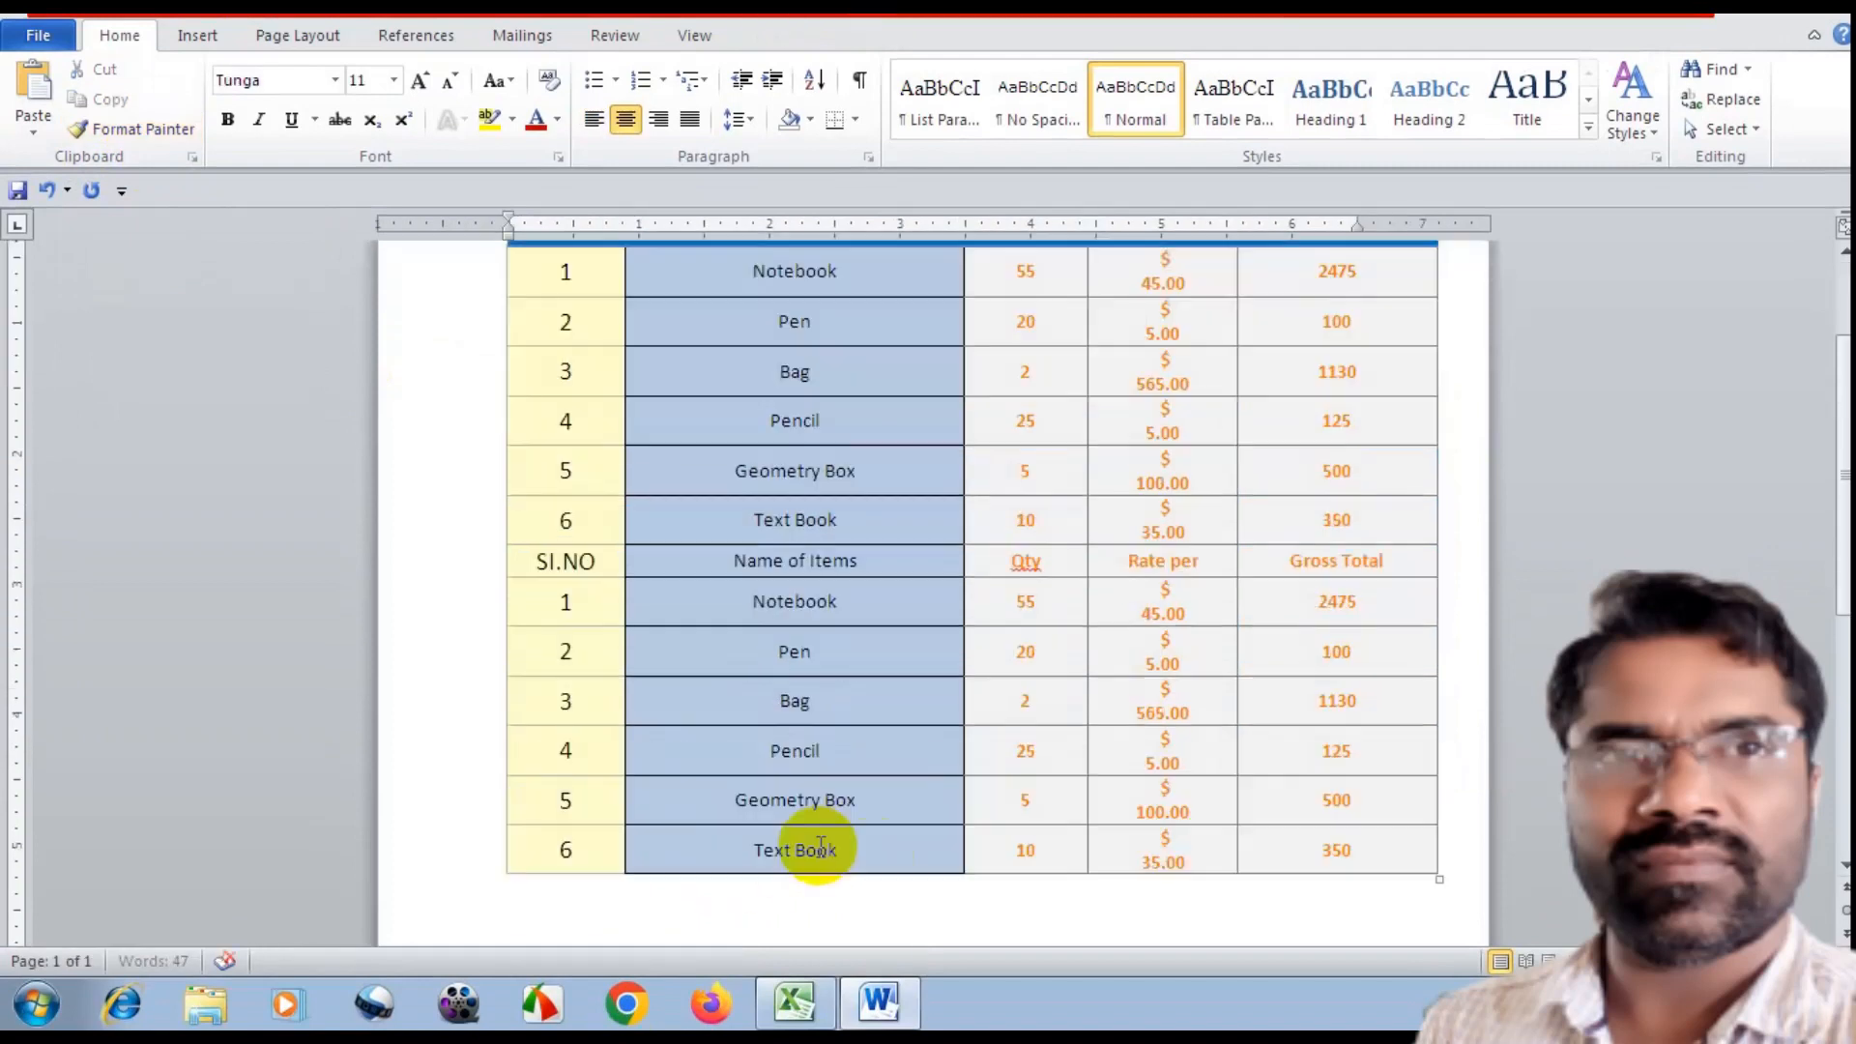
scroll(986, 810, "up", 3)
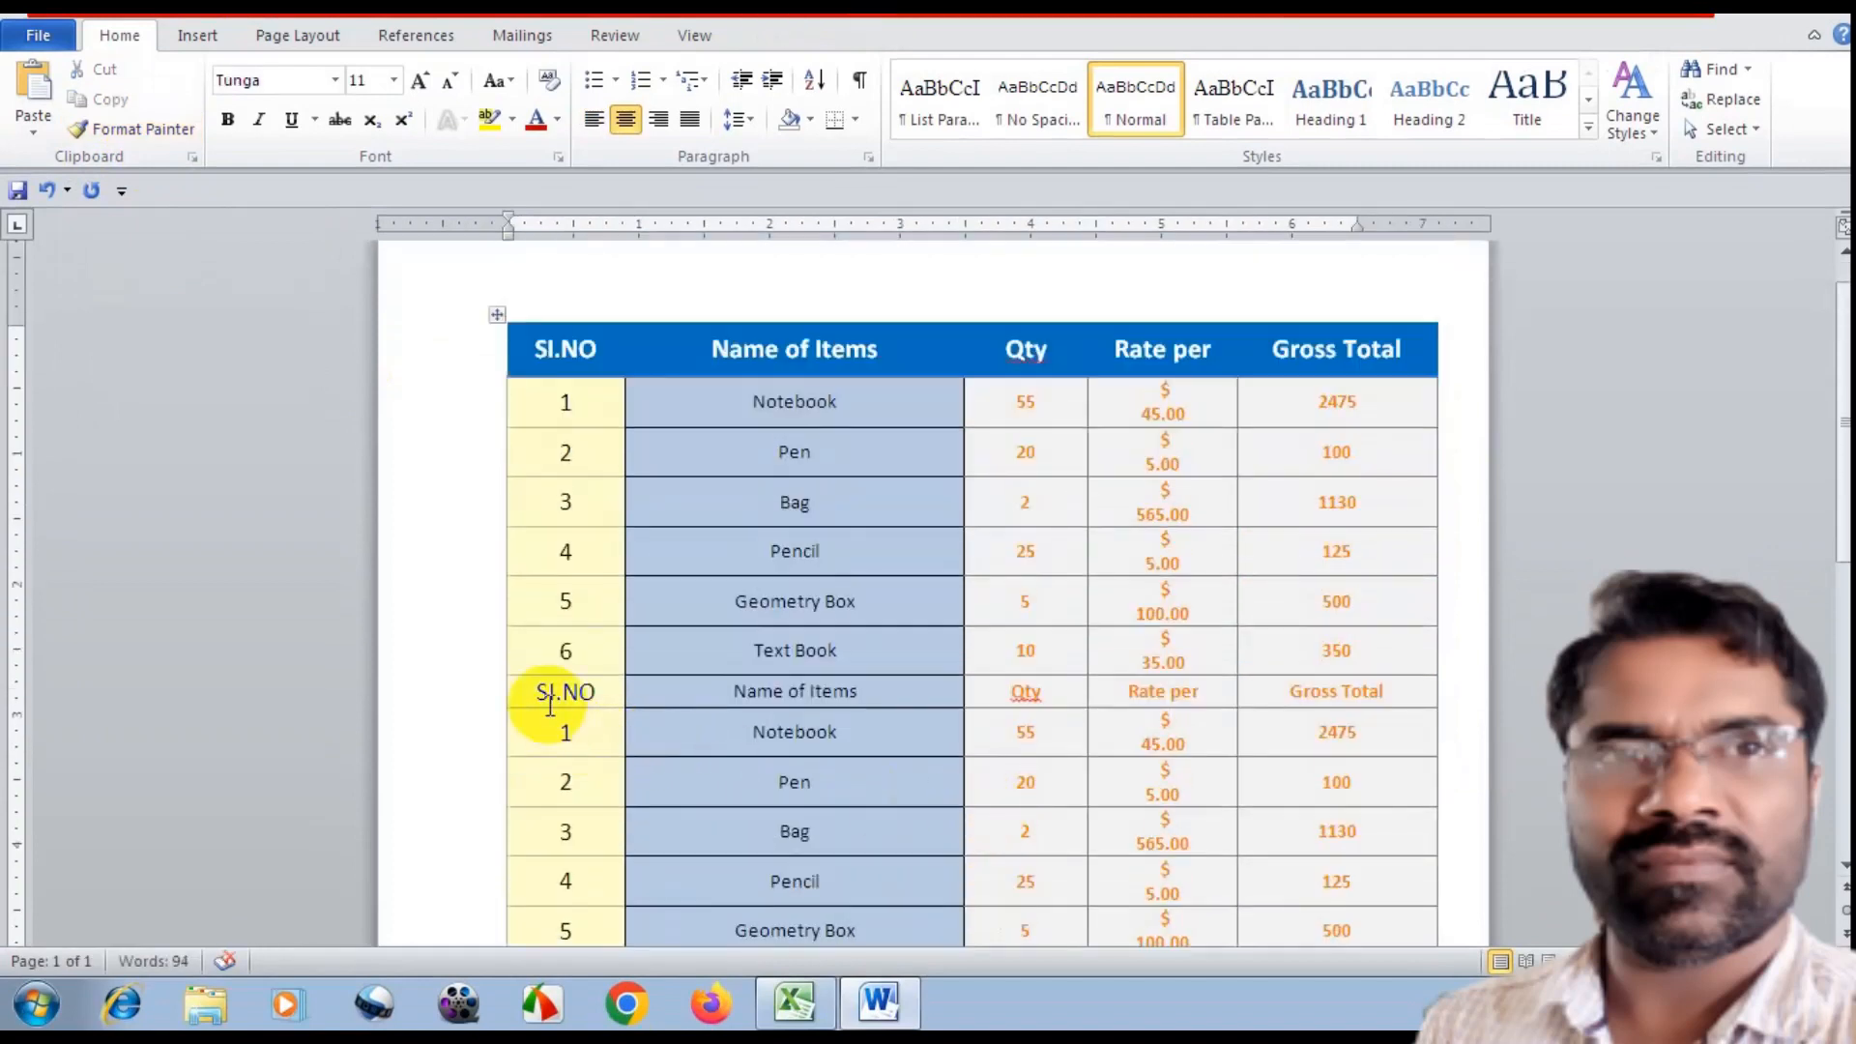
left_click_drag(531, 692, 1375, 607)
scroll(1154, 824, "up", 5)
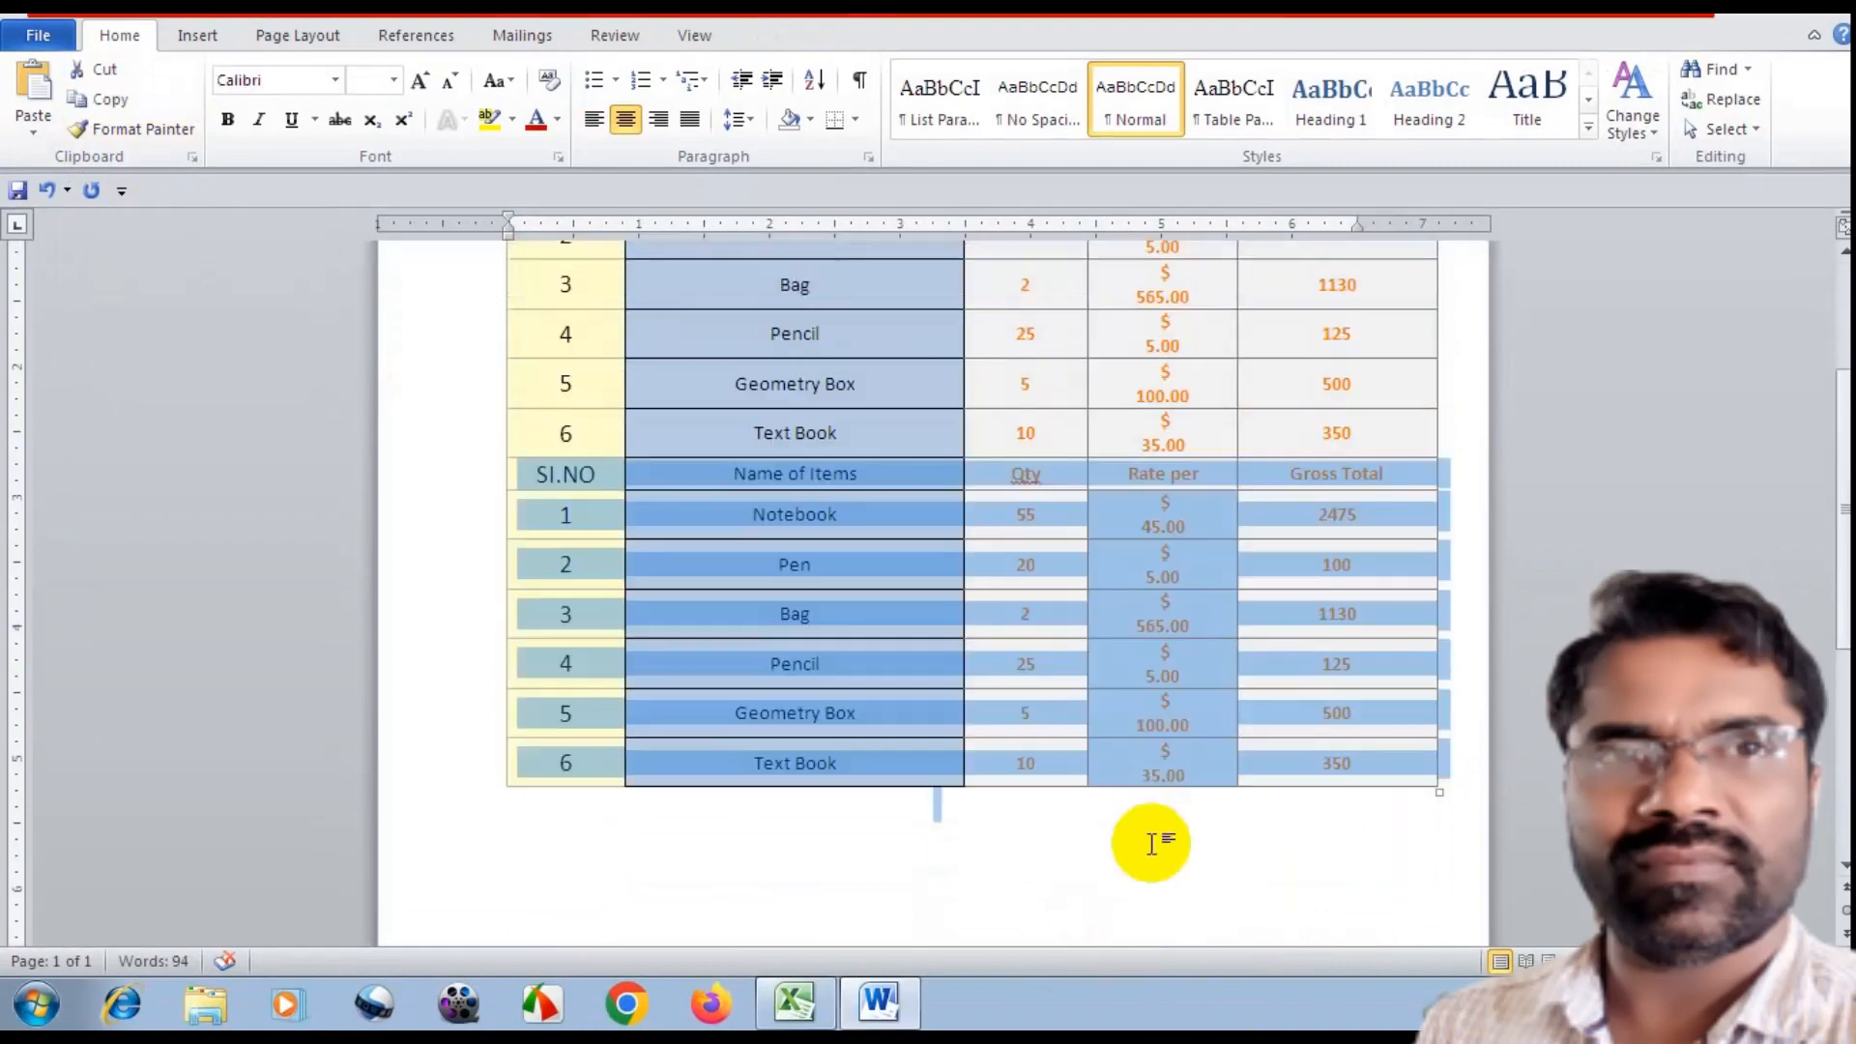
scroll(1320, 760, "up", 2)
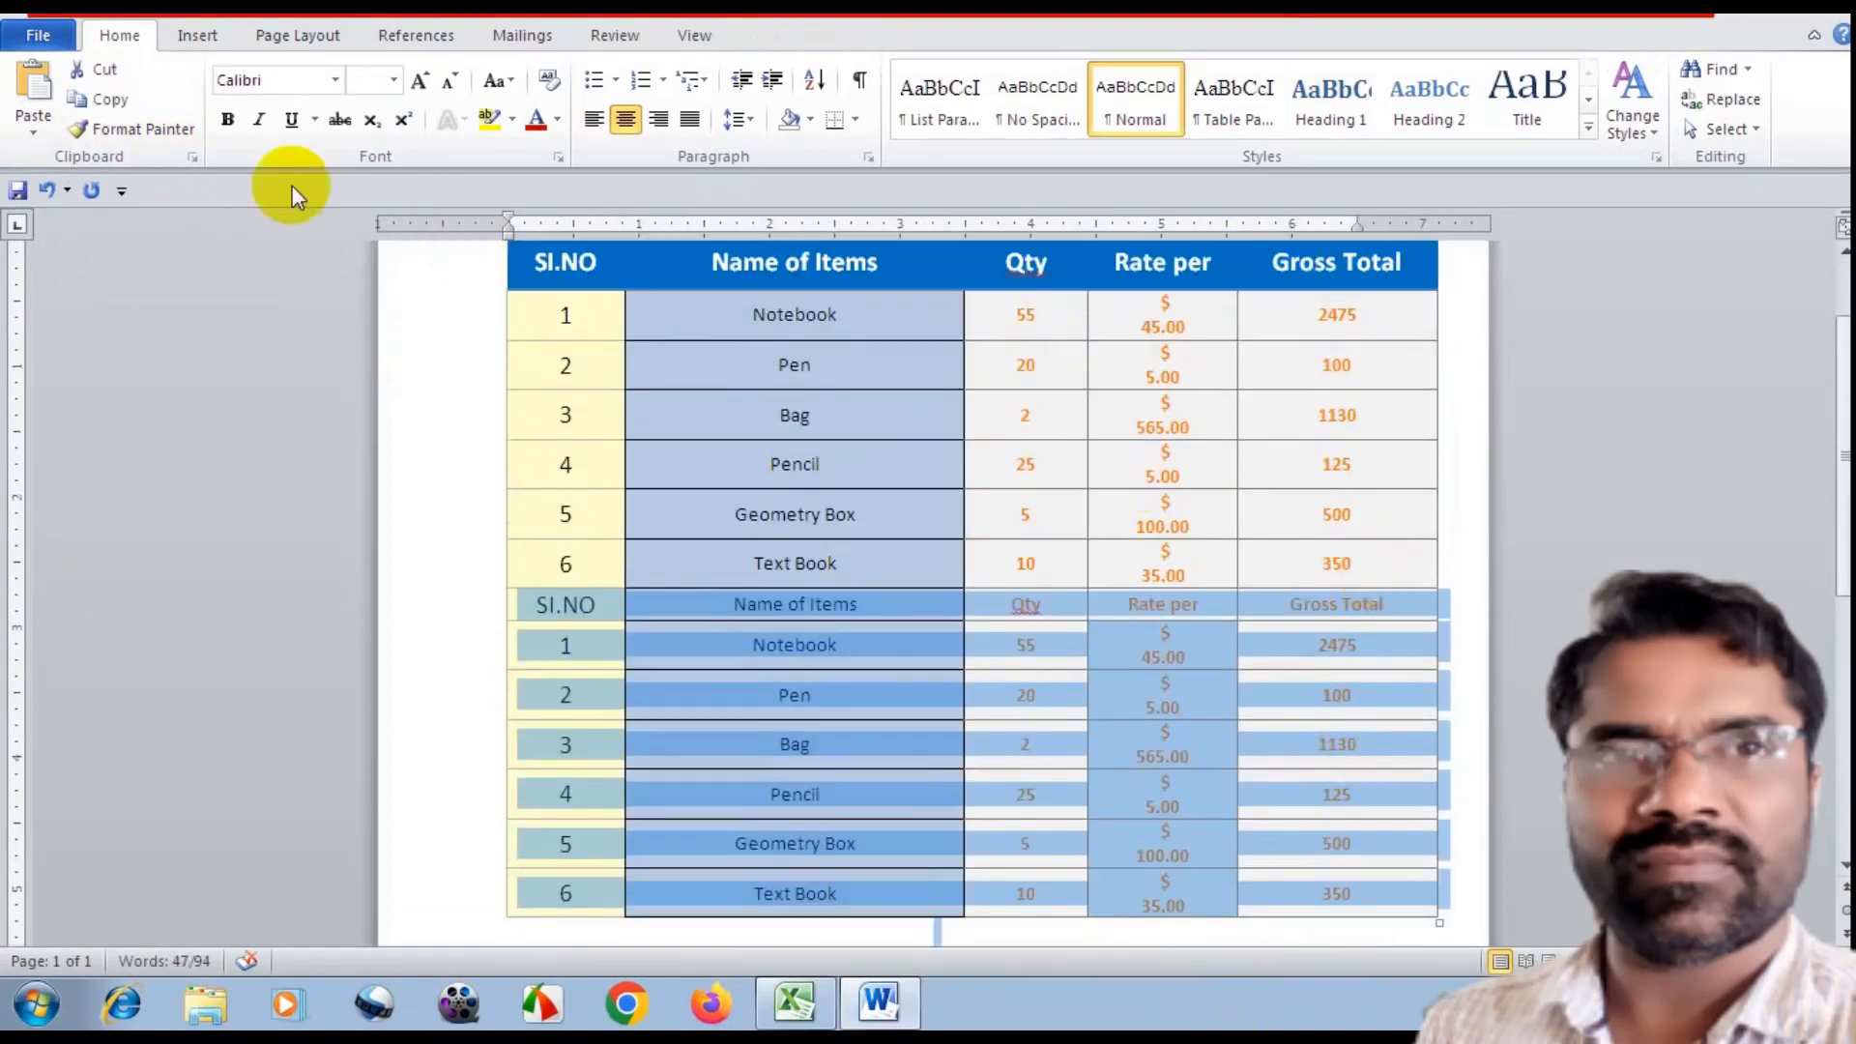
Copy the formatting of serial numbers 1 to 6 in the upper table onto the lower table's Qty values with Format Painter
left_click_drag(1388, 582, 617, 306)
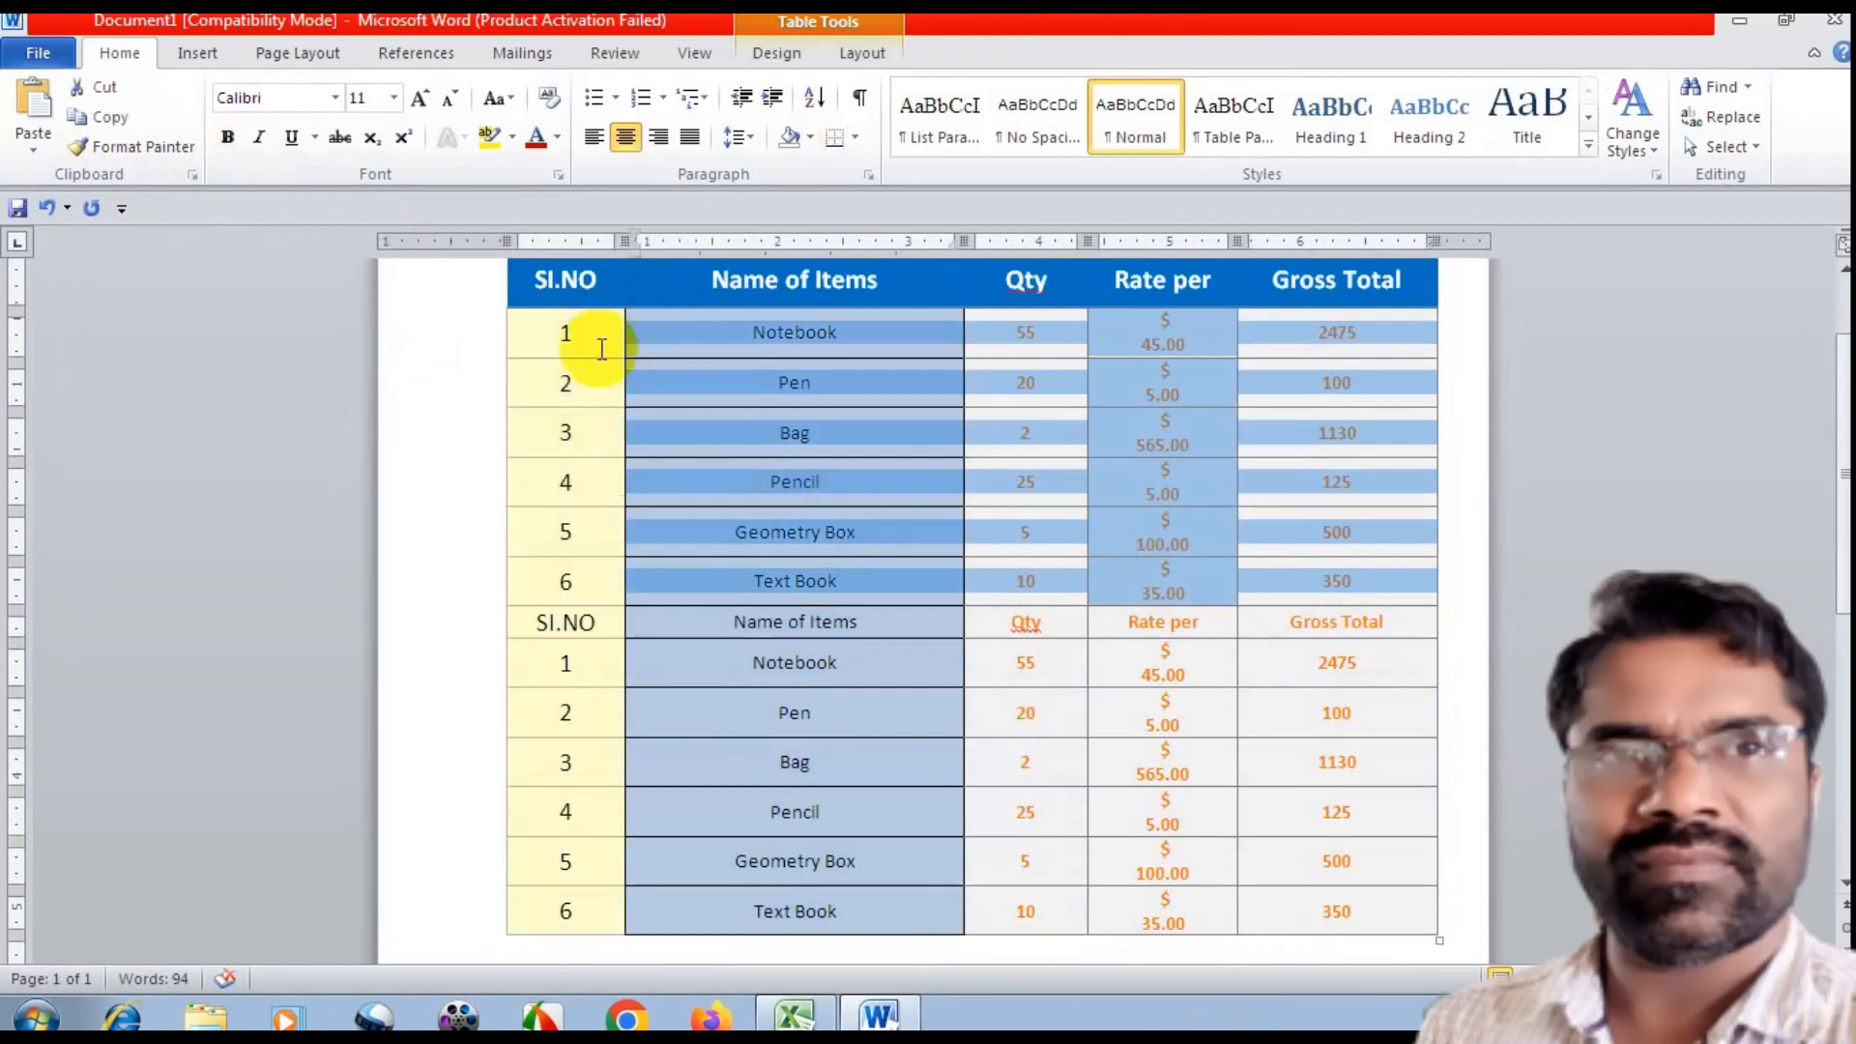
left_click(568, 480)
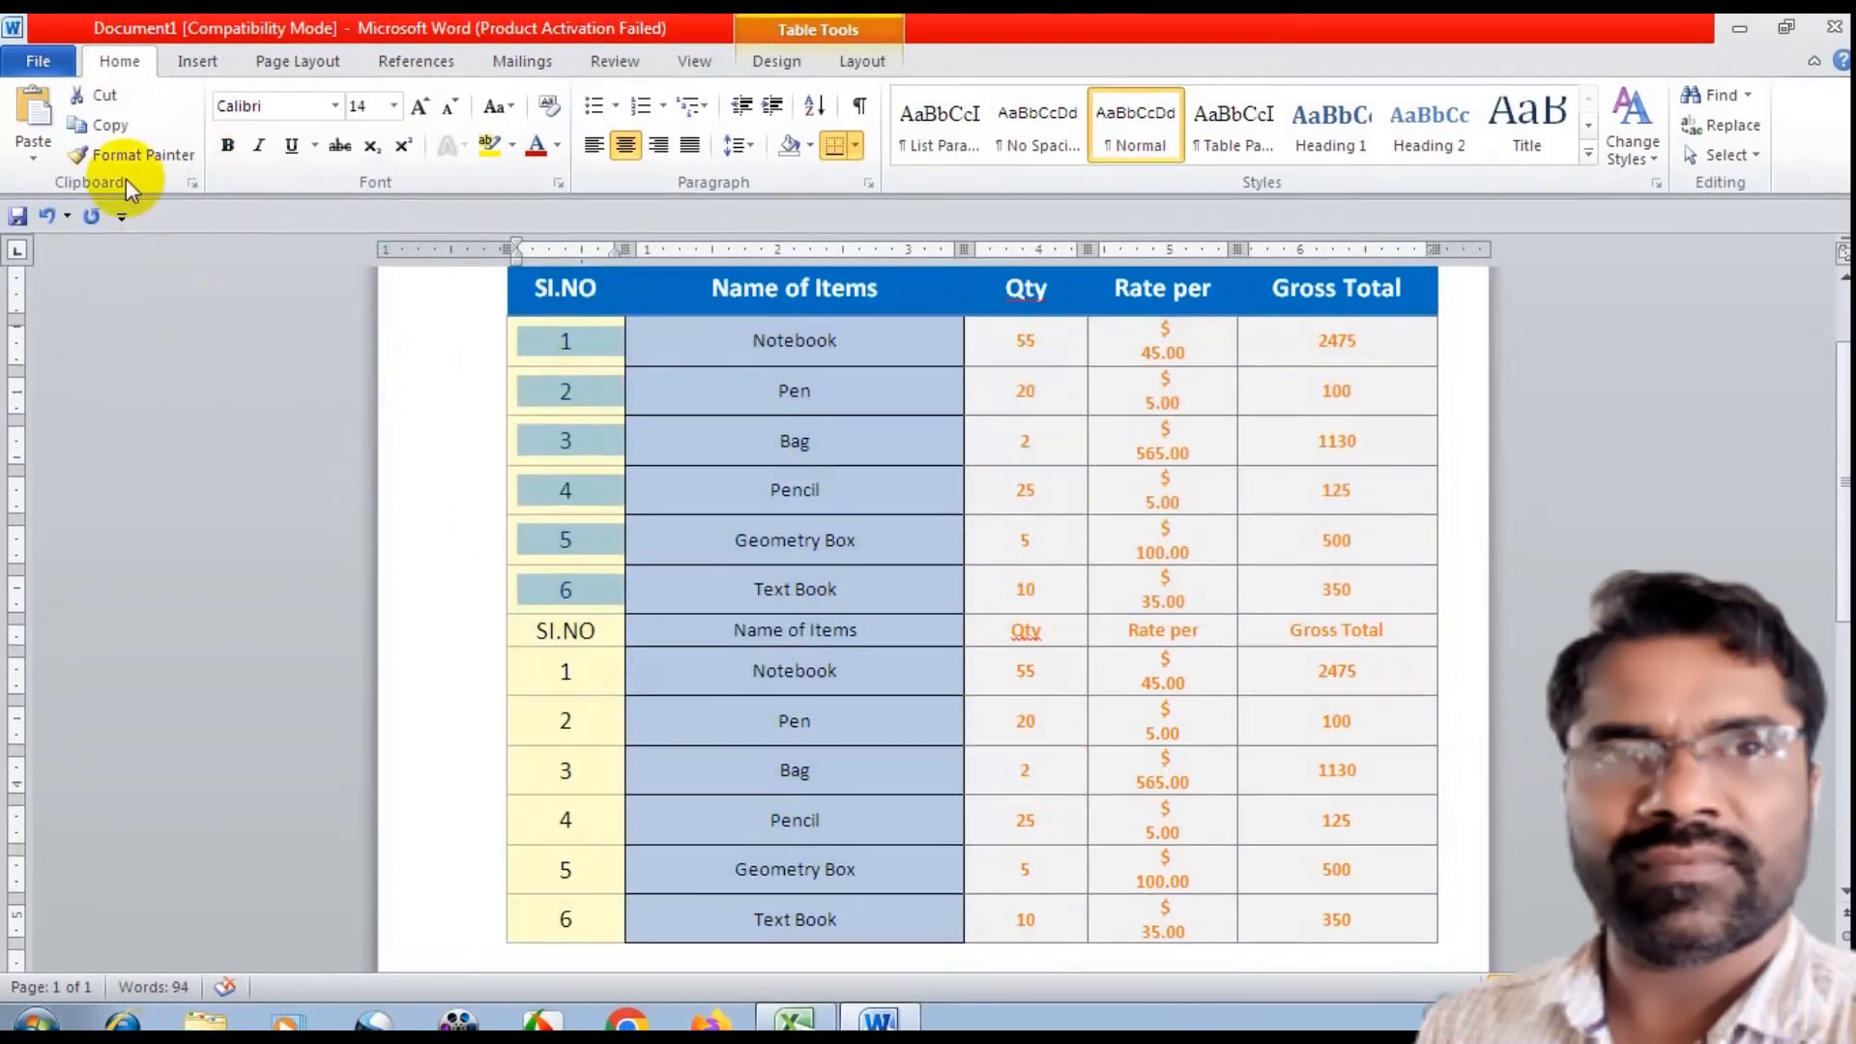
left_click(143, 154)
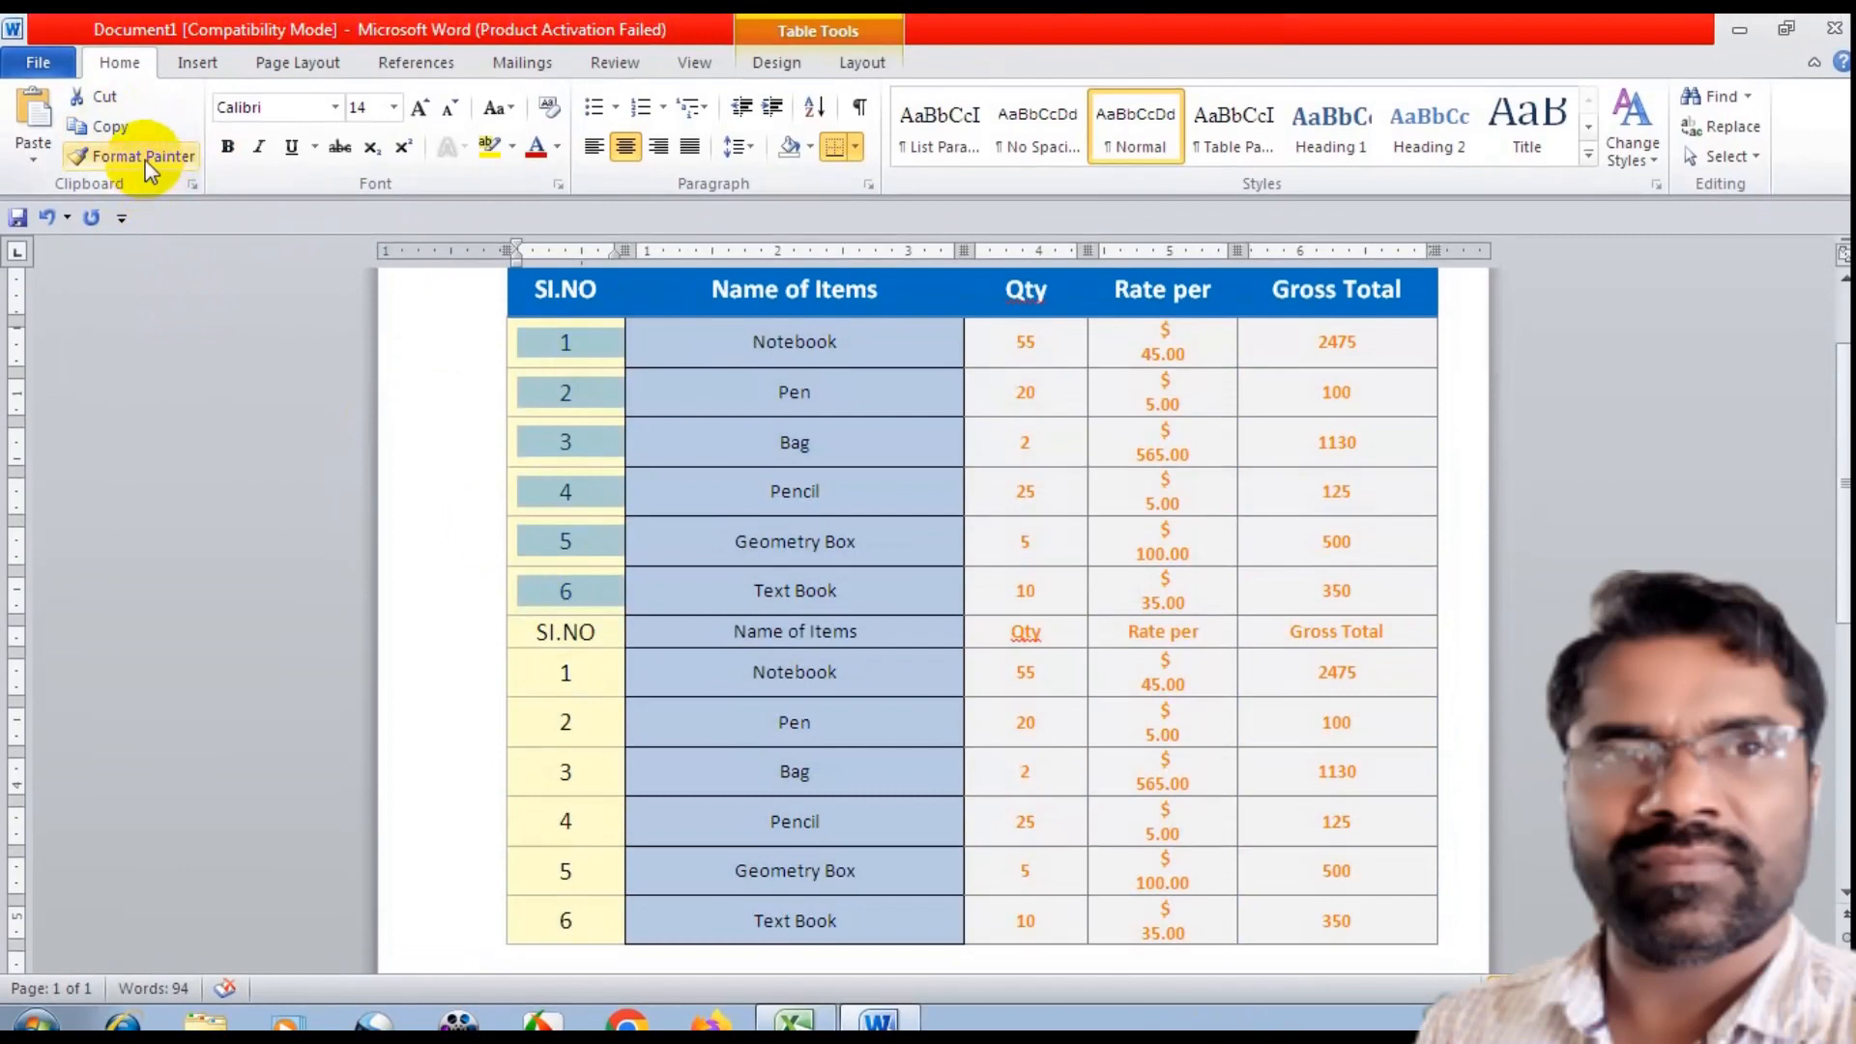
left_click(173, 162)
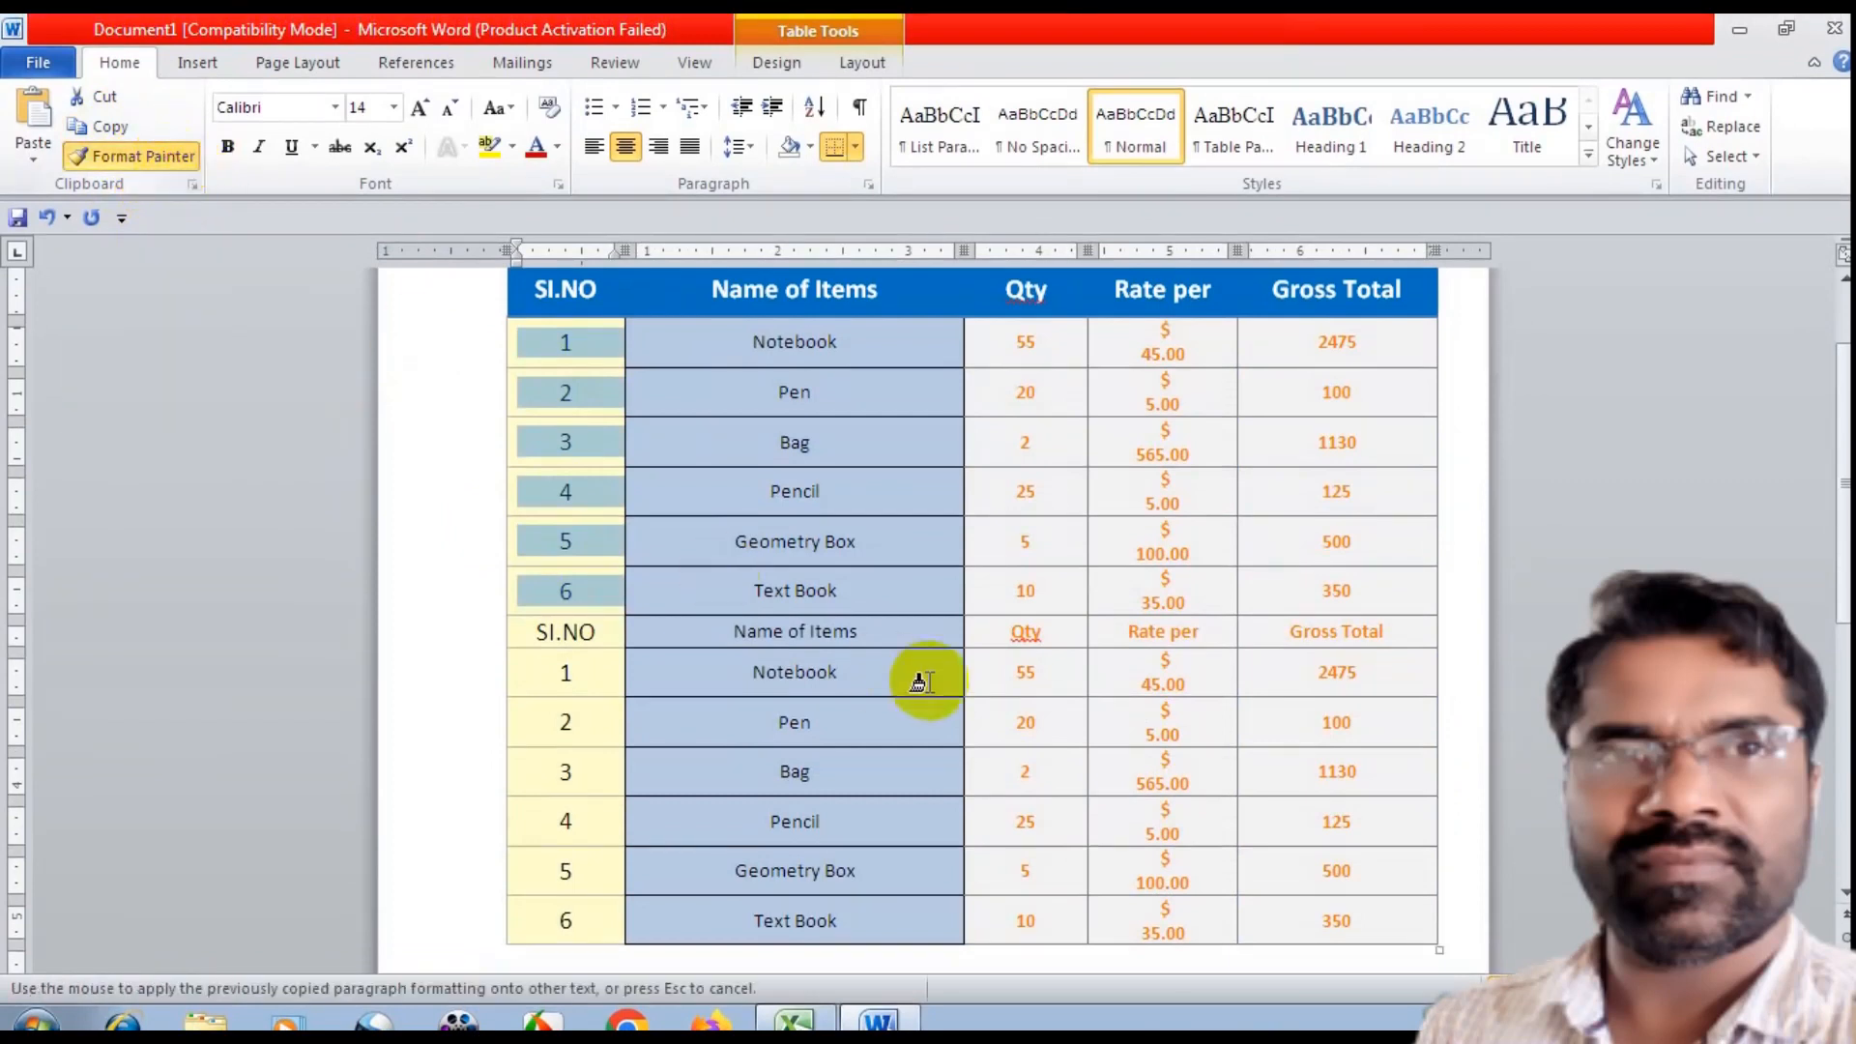
left_click_drag(1039, 667, 1057, 907)
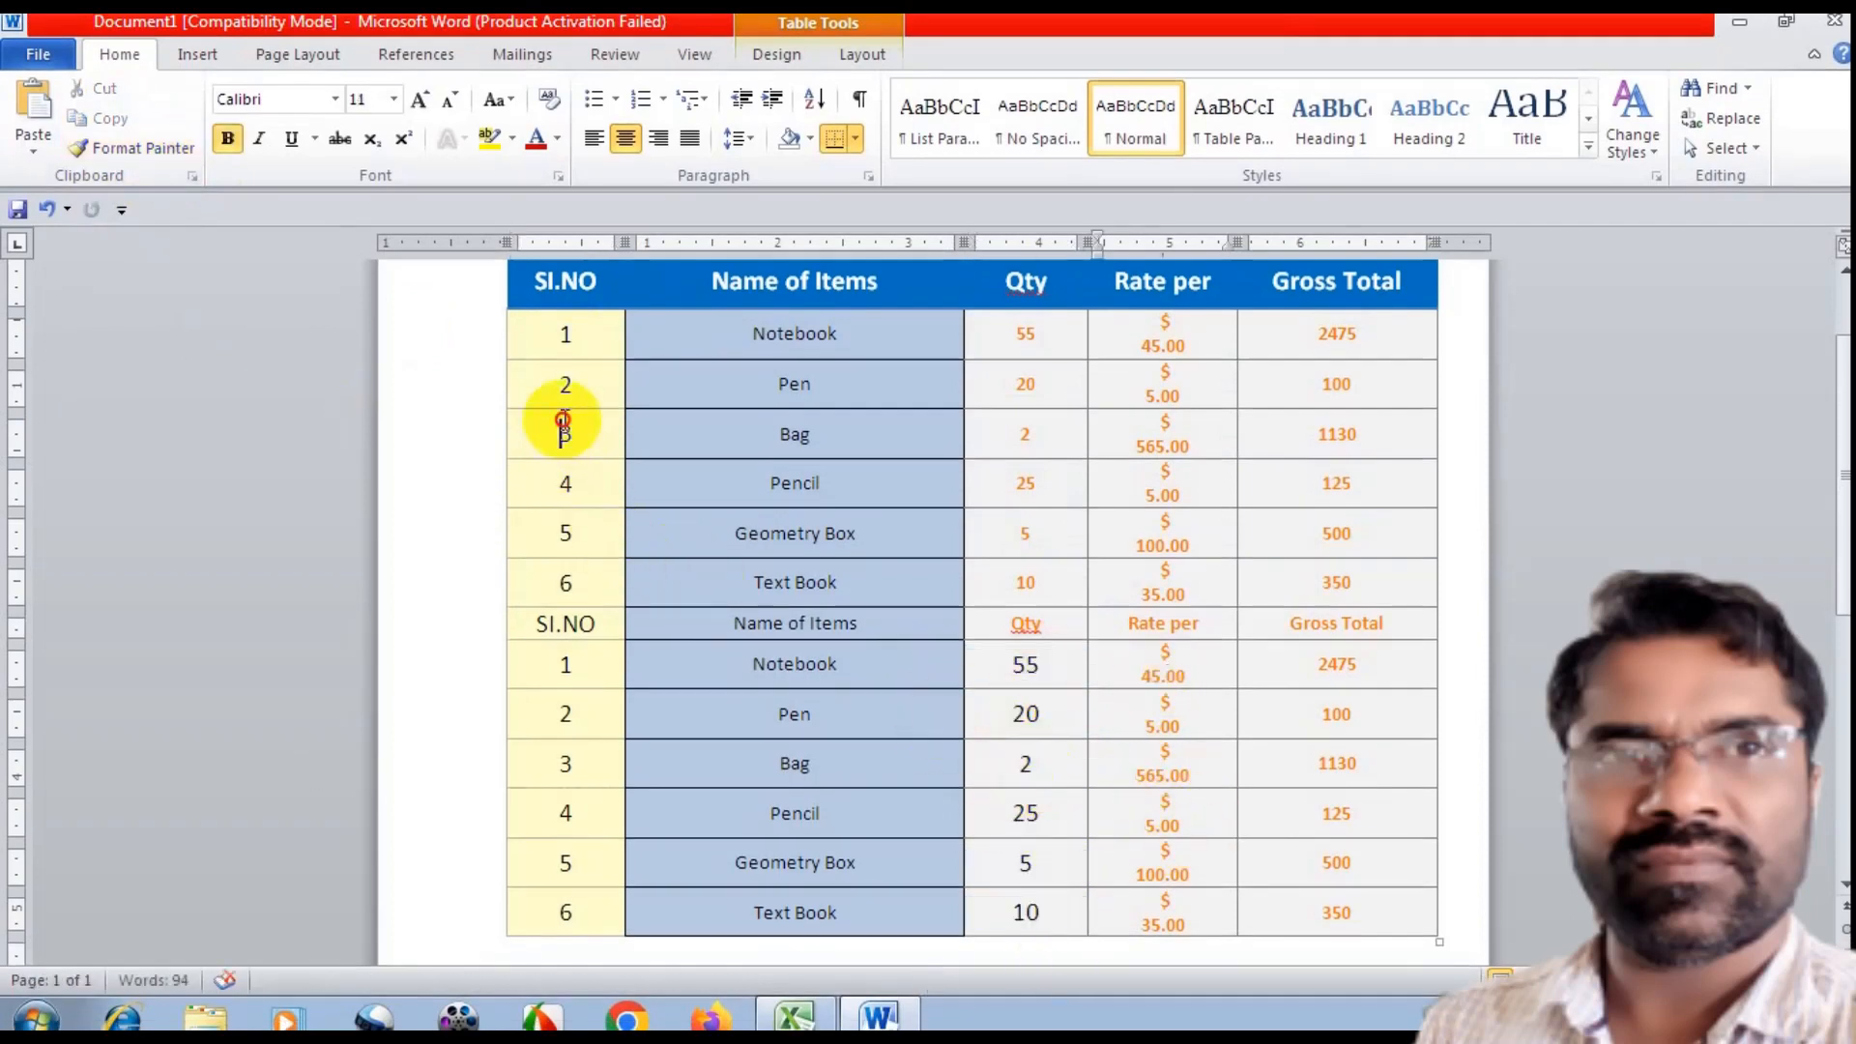
Copy the formatting of Bag through Geometry Box in the upper table onto the lower table's first four Rate per values with Format Painter
left_click_drag(767, 433, 760, 539)
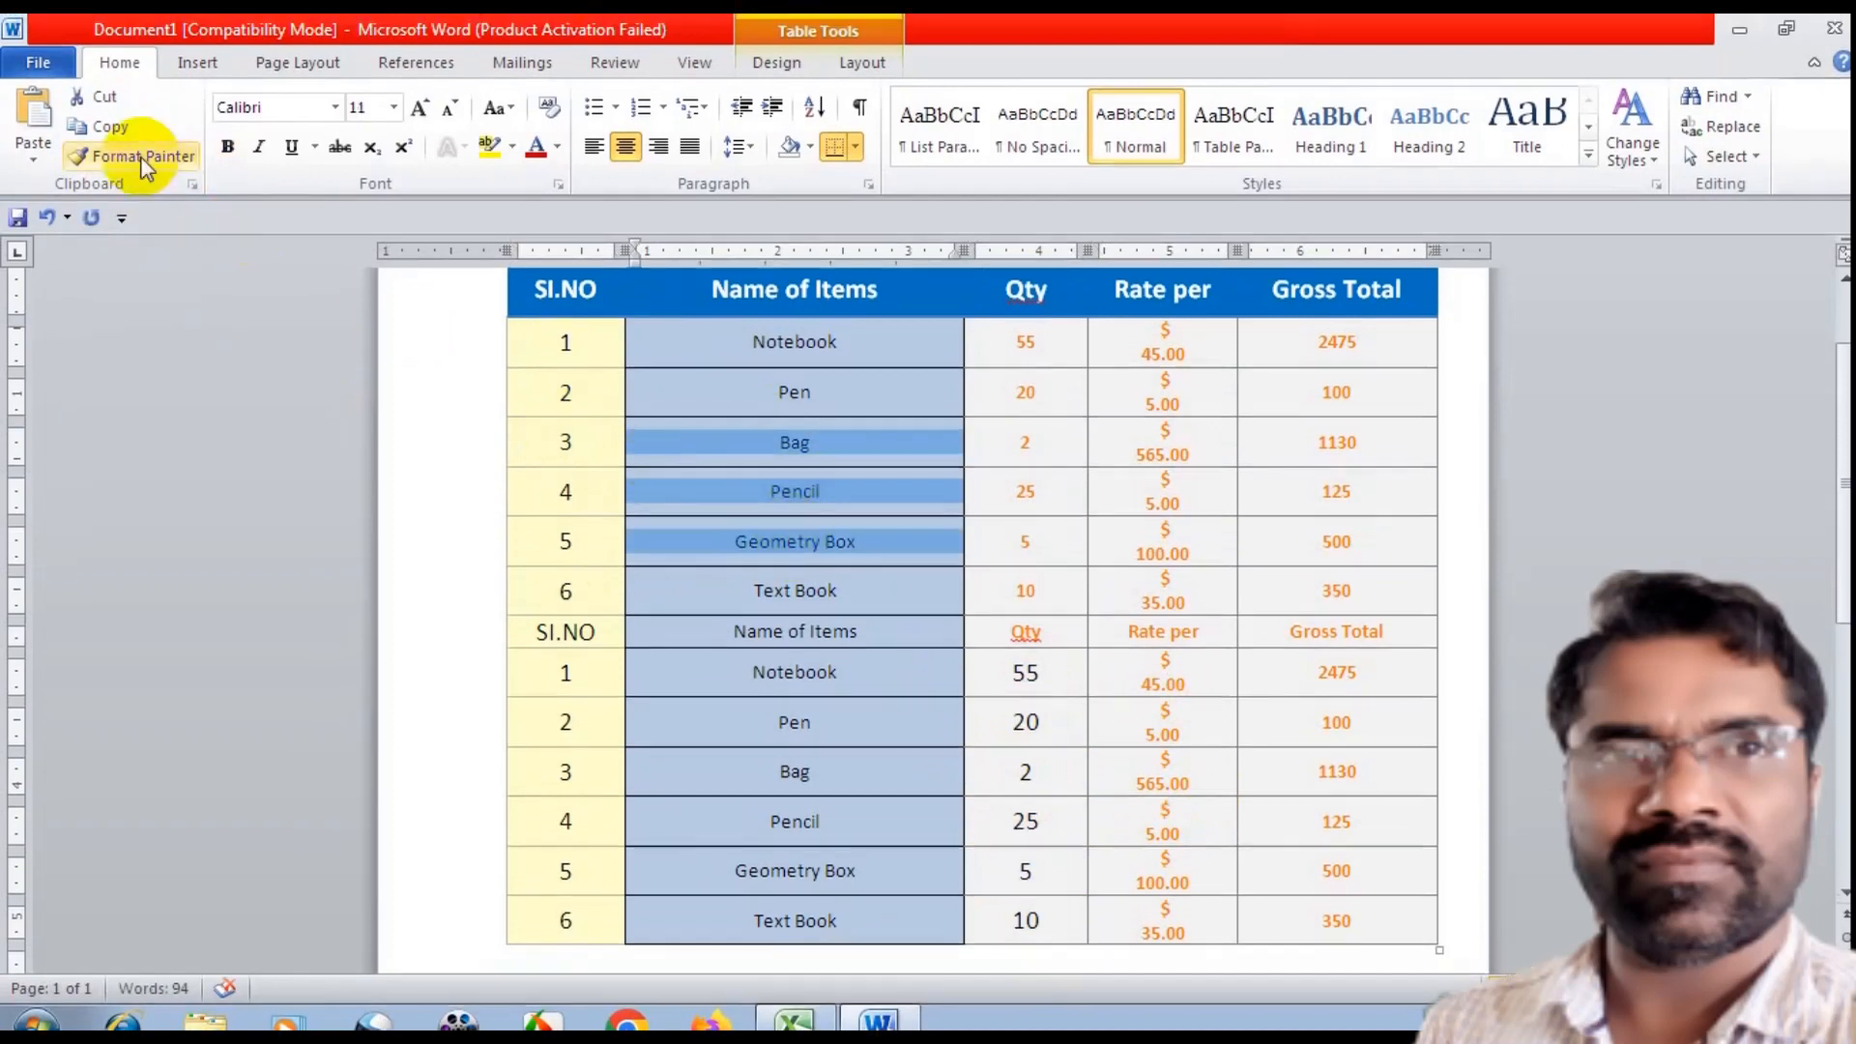
left_click(143, 158)
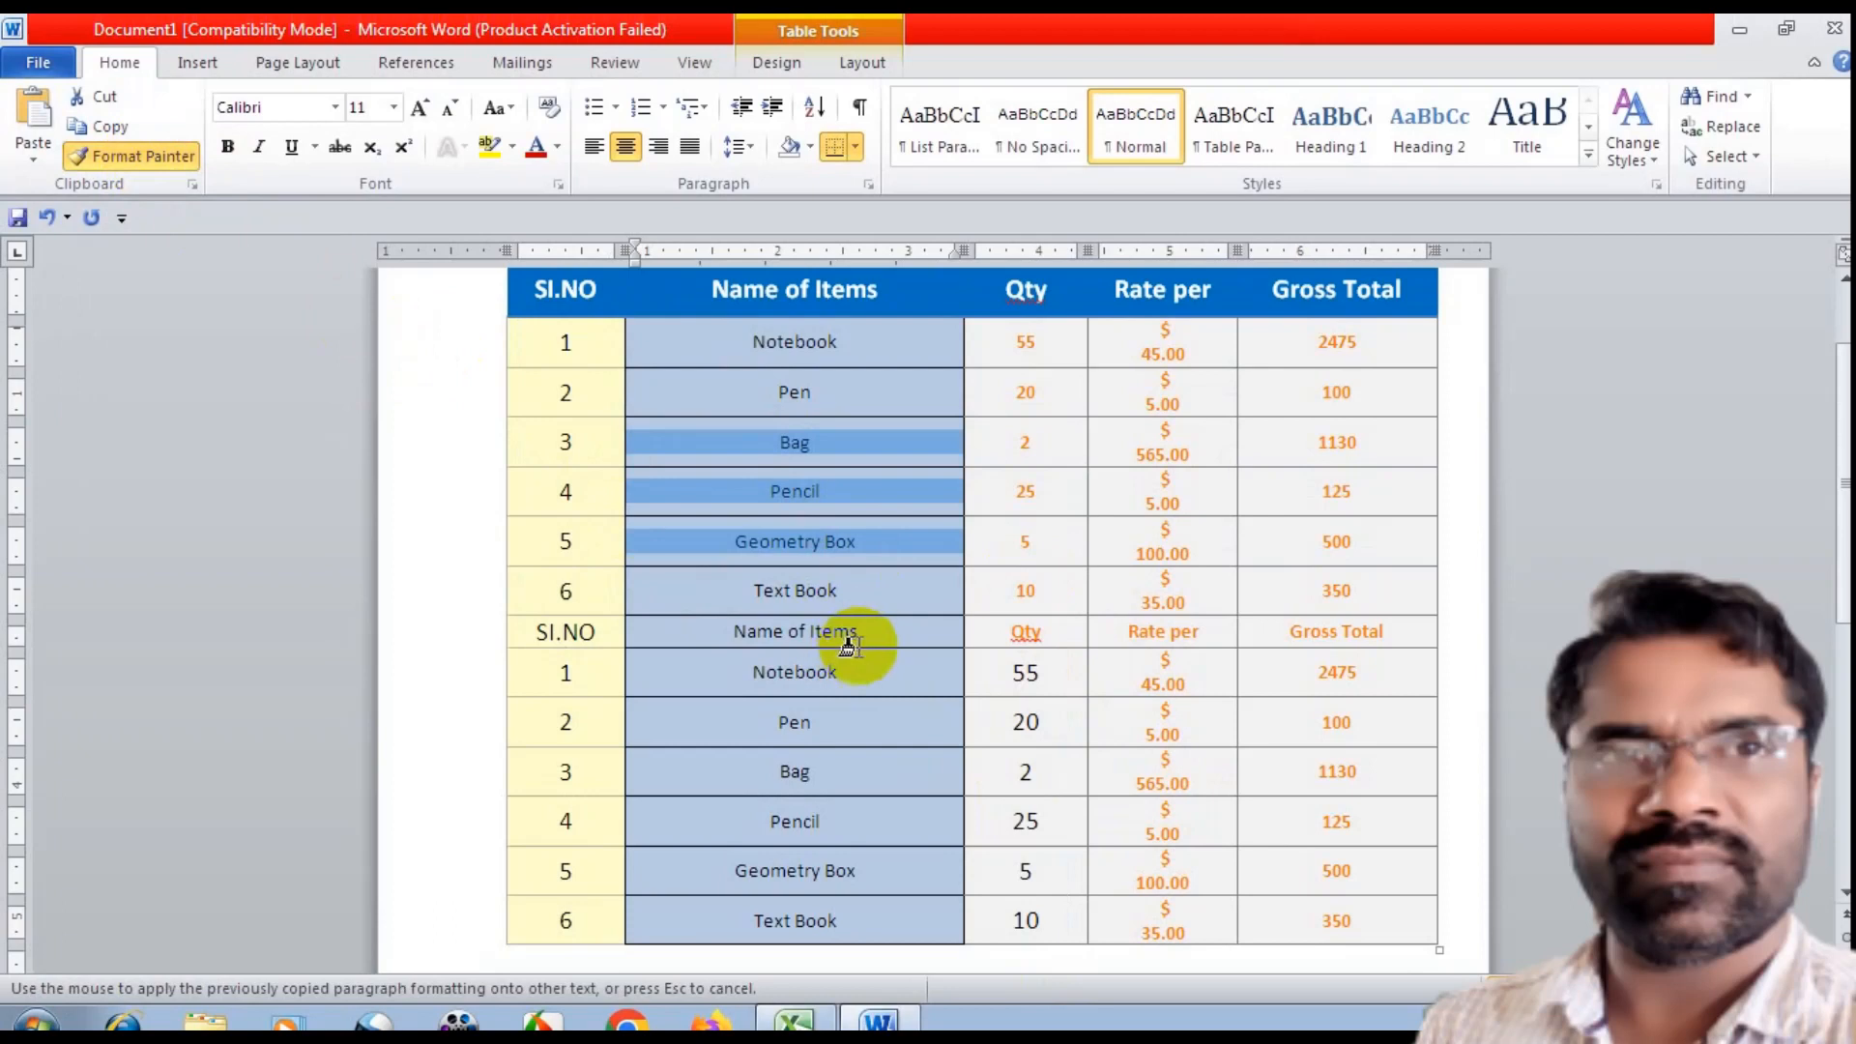
left_click_drag(1150, 674, 1201, 850)
scroll(1160, 735, "down", 1)
scroll(1139, 588, "down", 2)
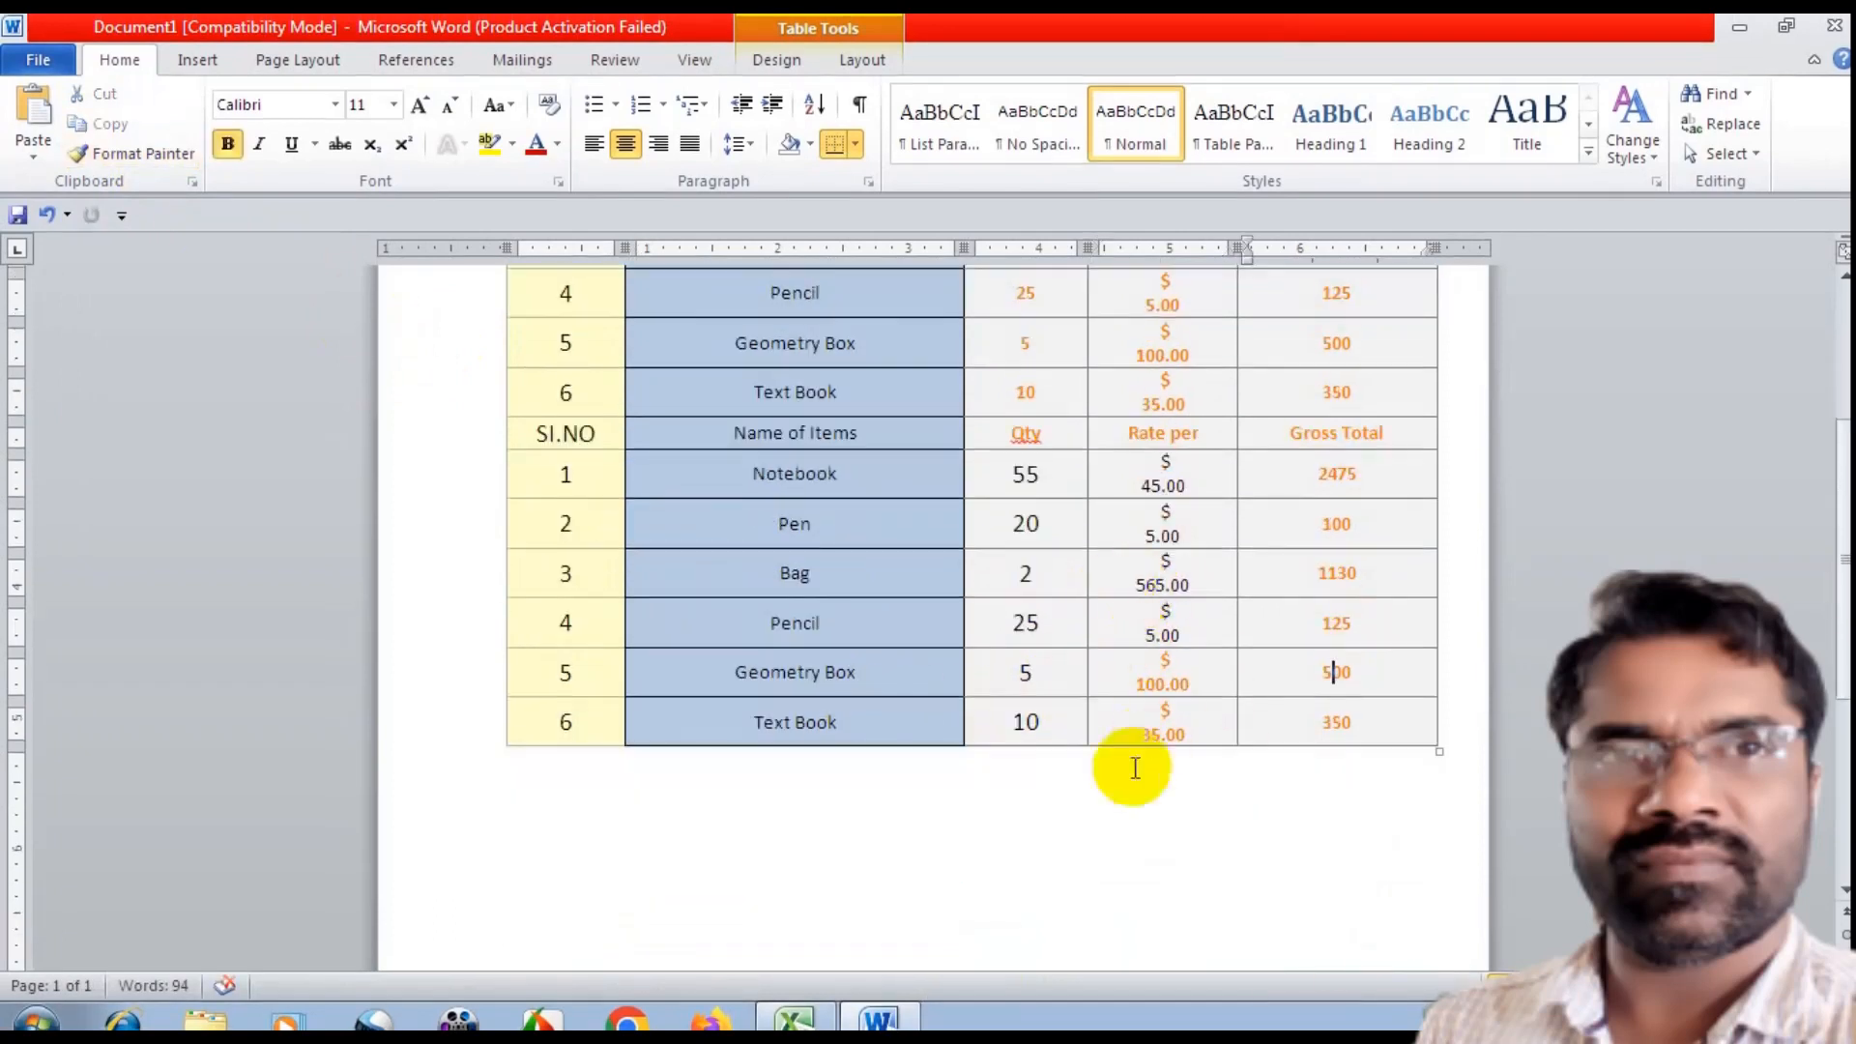
Undo the Format Painter changes and the table pastes until the document is blank
key("ctrl+z")
key("ctrl+z")
key("ctrl+z")
key("ctrl+z")
key("ctrl+z")
key("ctrl+z")
key("ctrl+z")
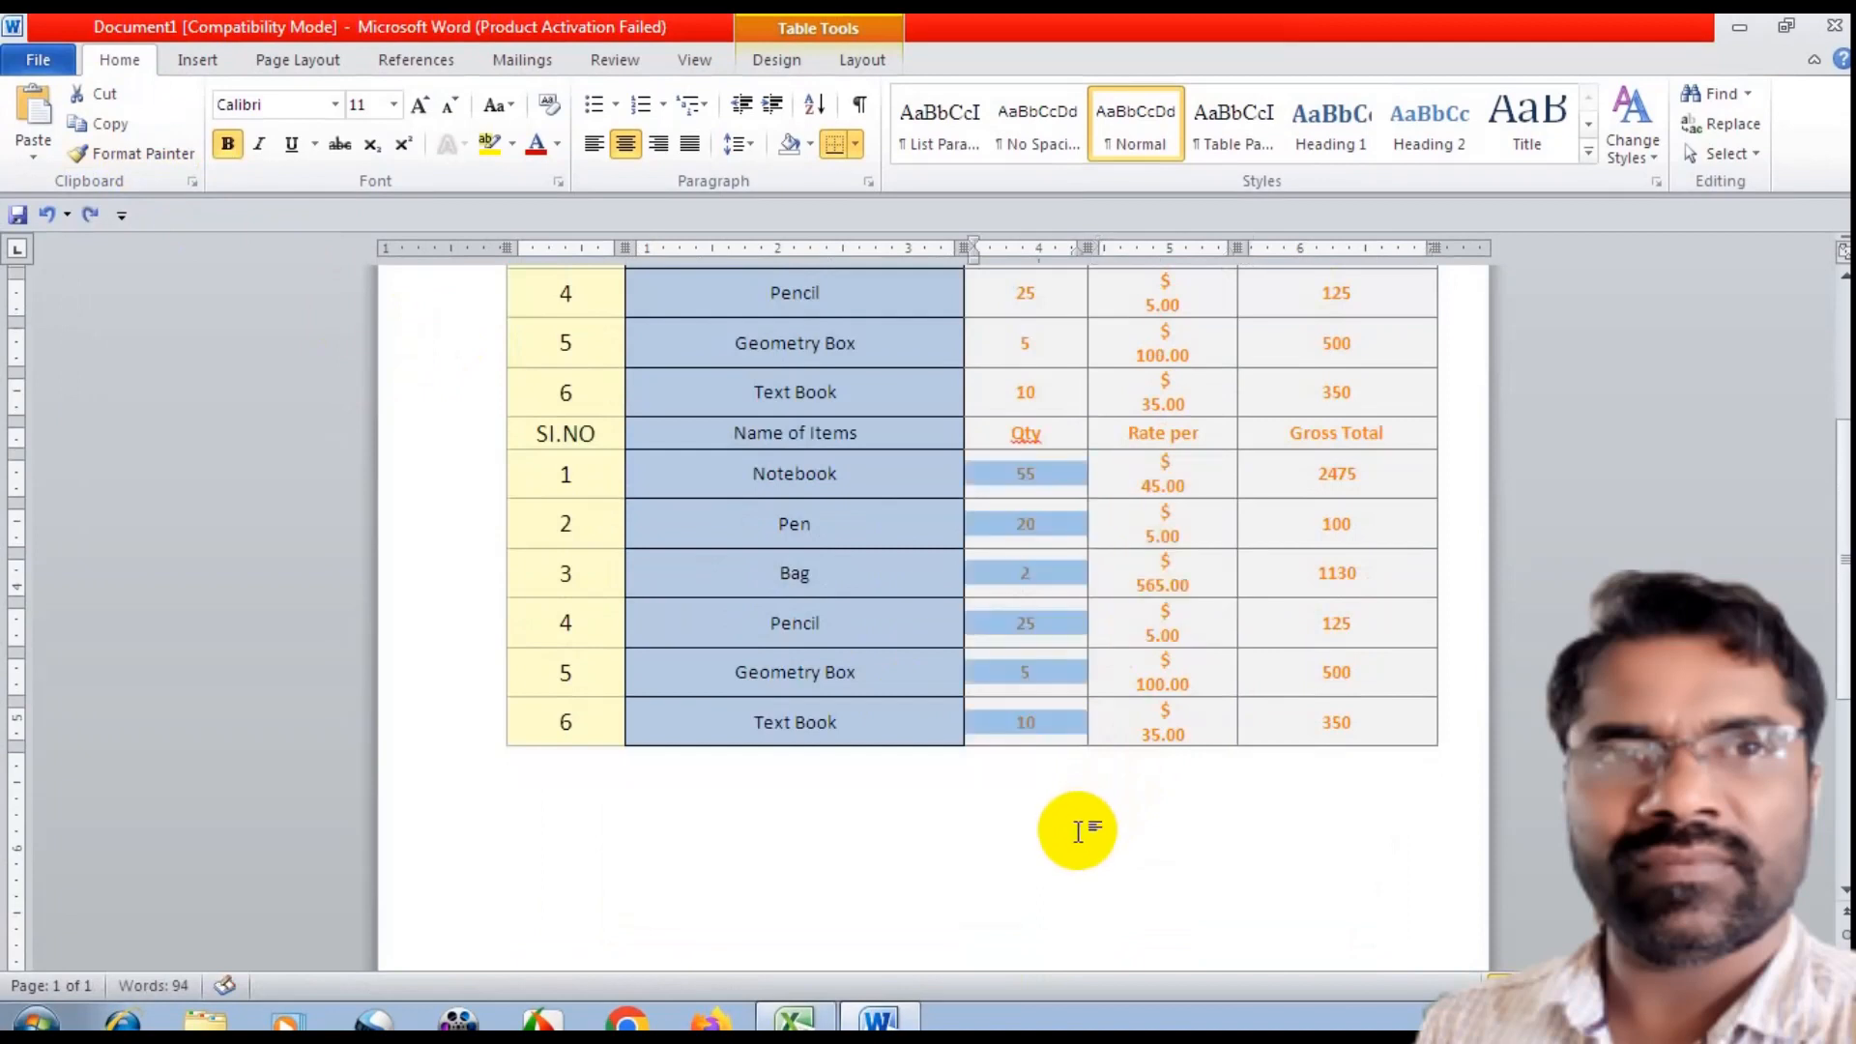
Generate sample paragraphs in the blank document with =rand()
type("=ran")
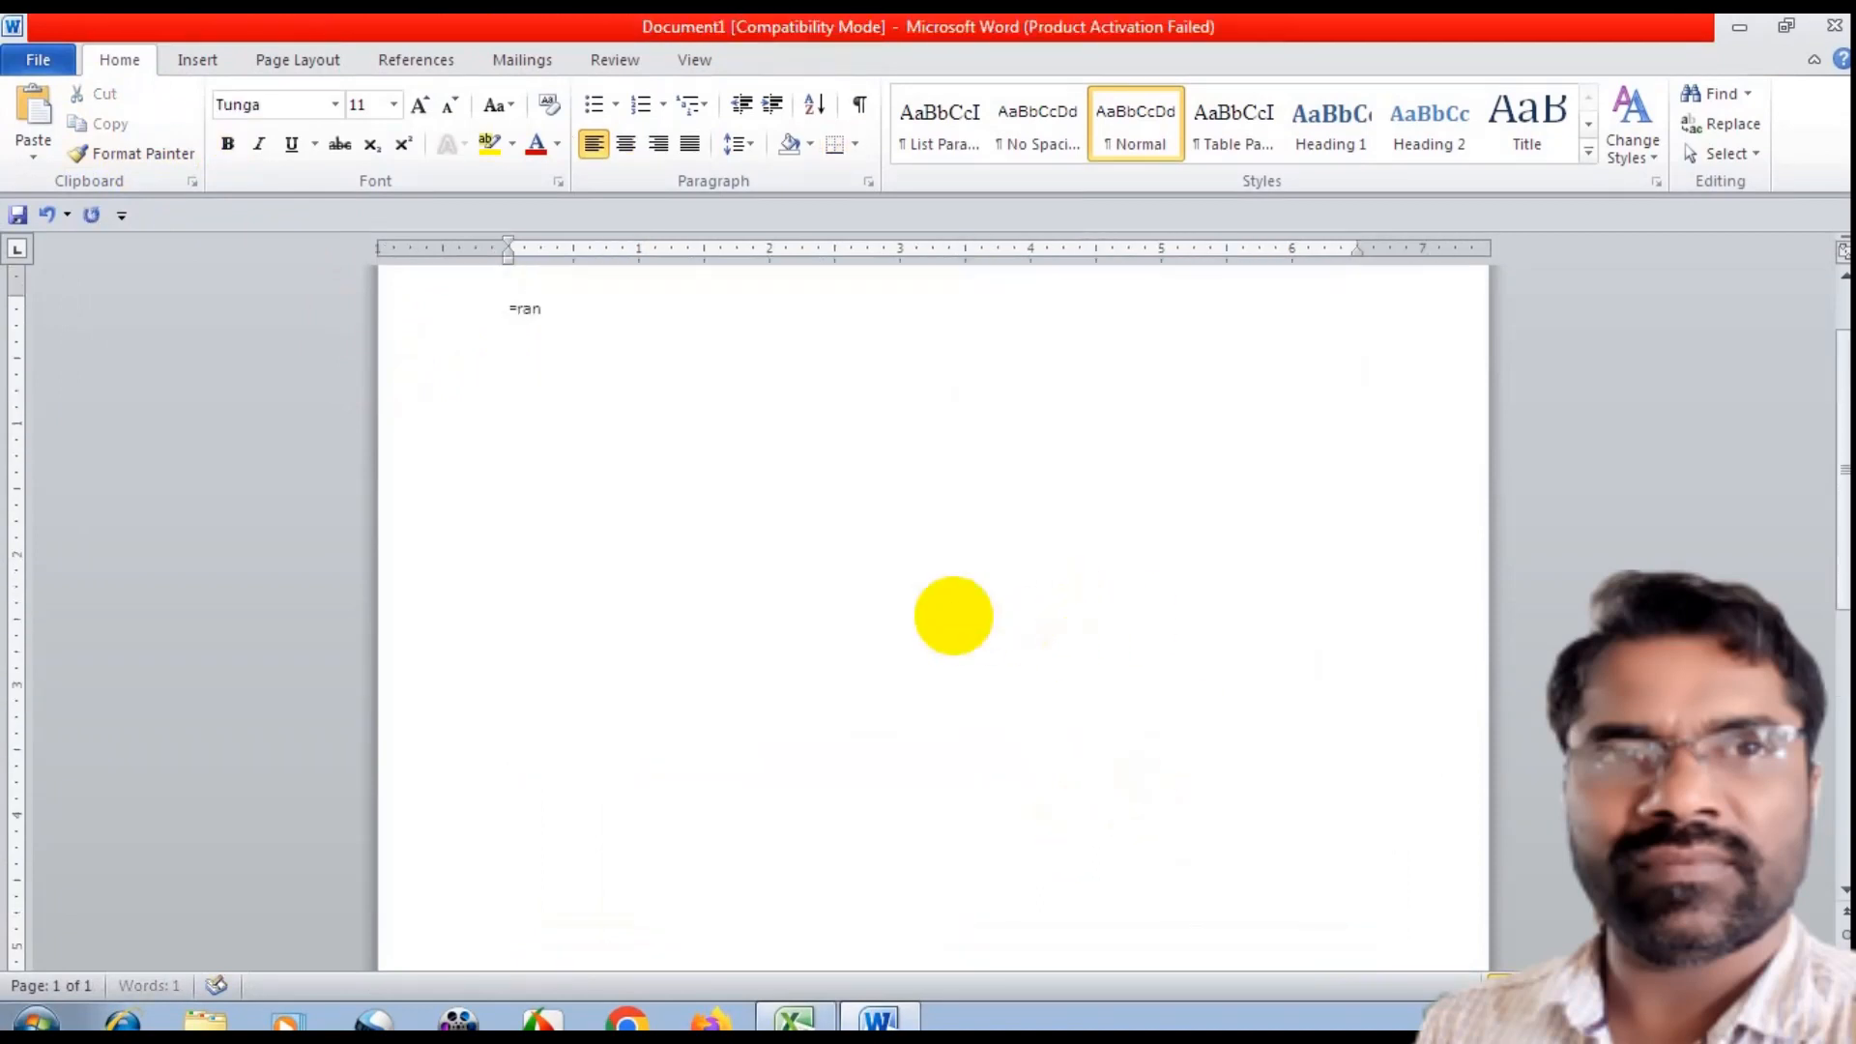
type("d()")
key("Return")
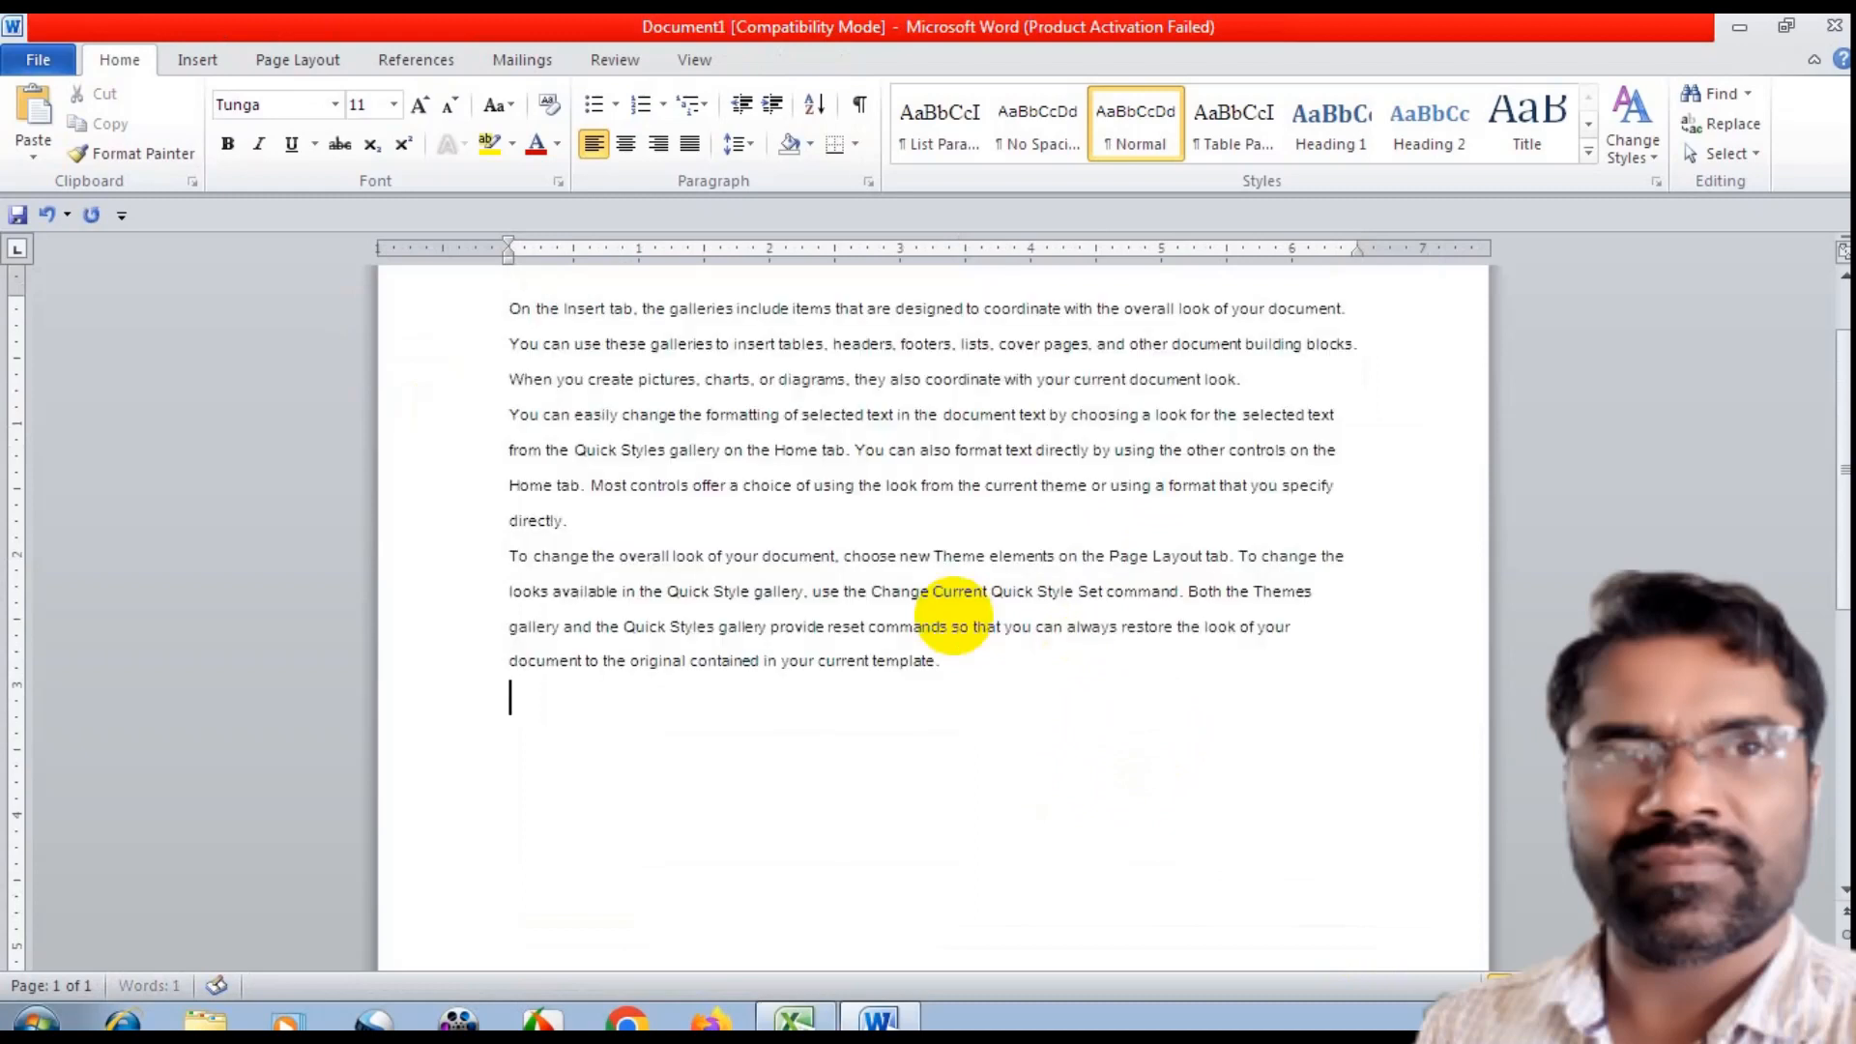
Format the second paragraph as 14 pt, bold, dark red text
left_click_drag(621, 526, 493, 416)
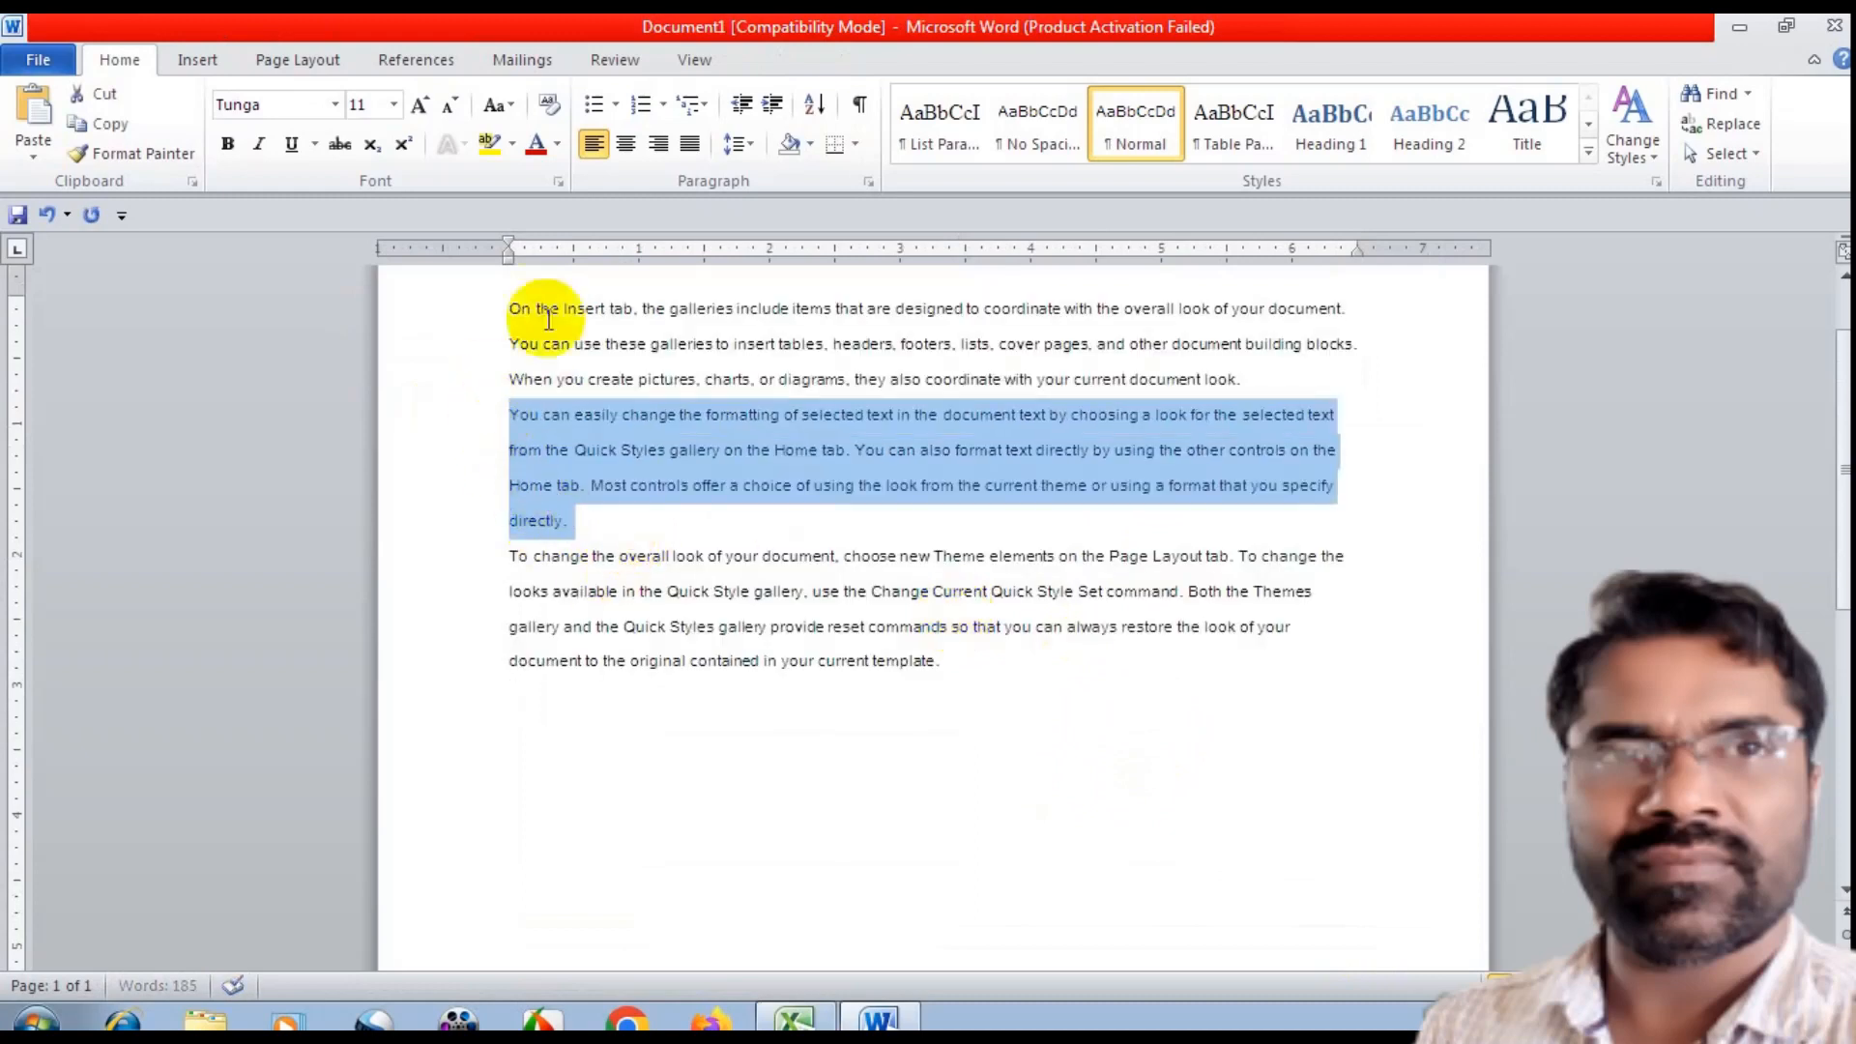
left_click(419, 106)
left_click(420, 105)
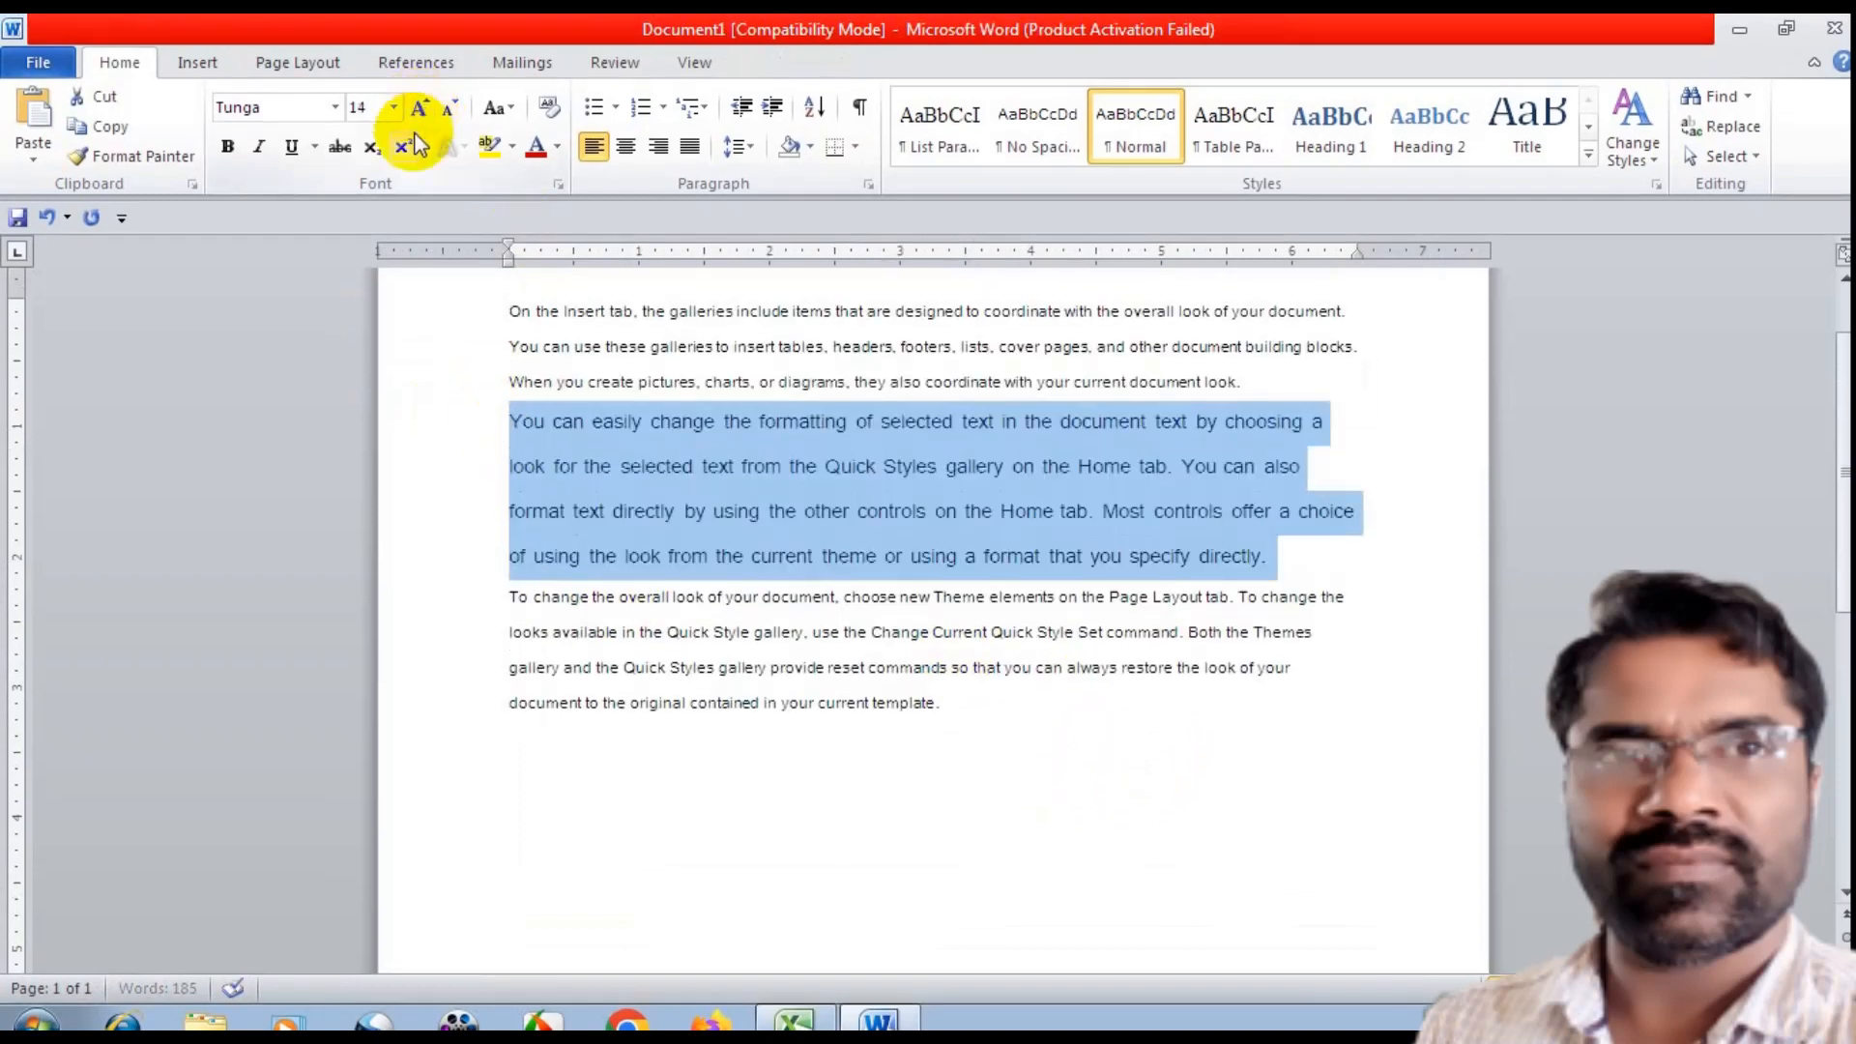
left_click(228, 146)
left_click(557, 146)
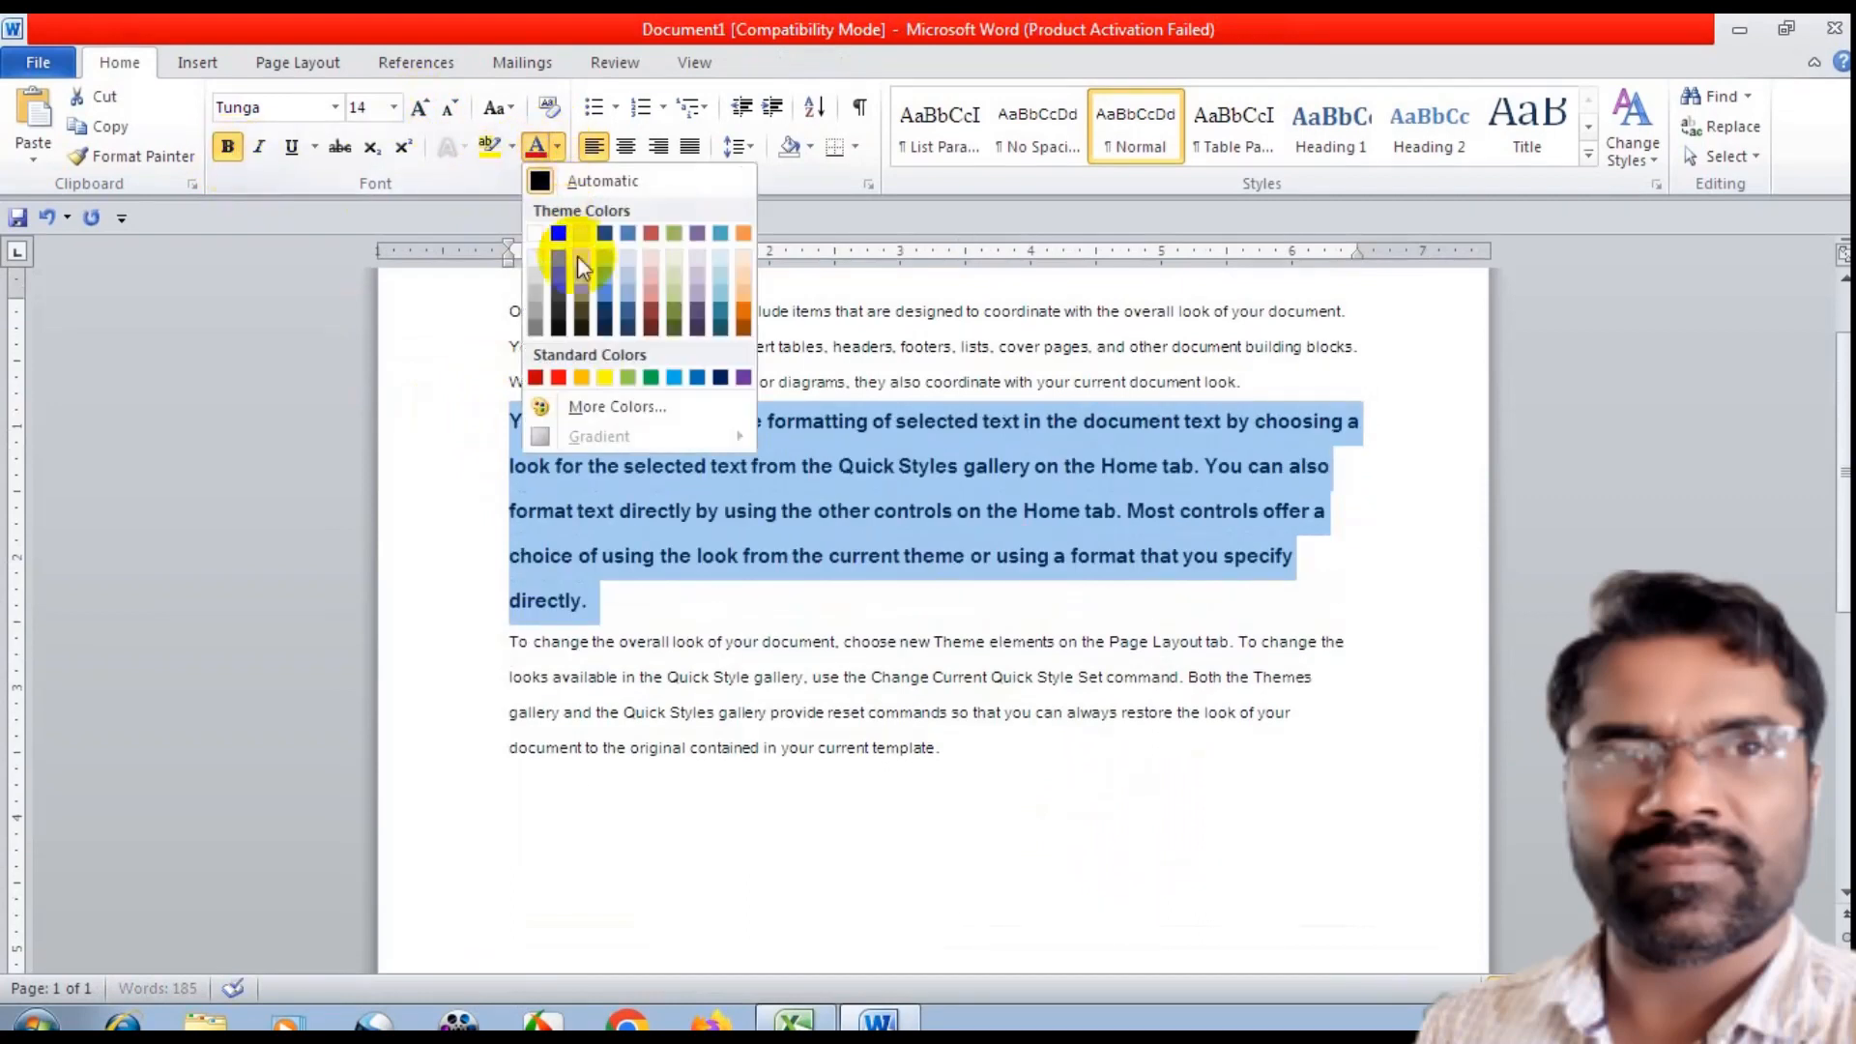
left_click(546, 378)
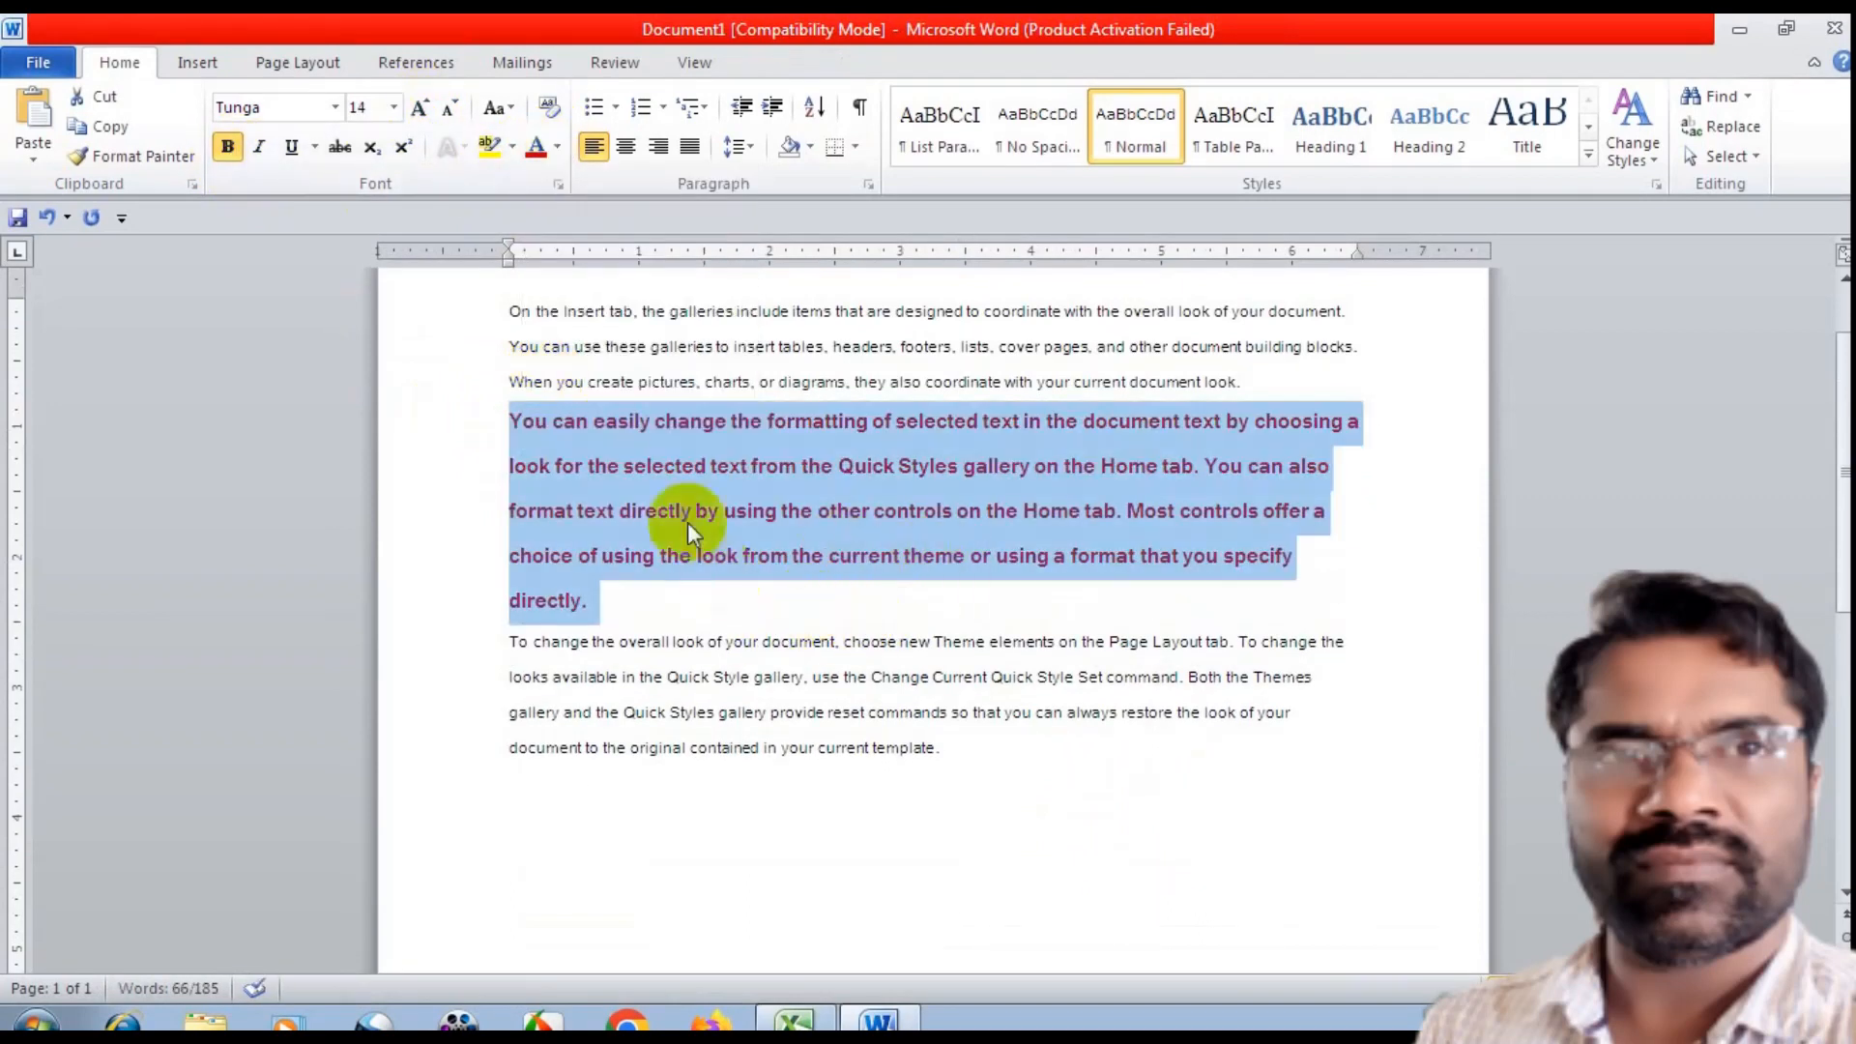
Copy the second paragraph's formatting onto the third paragraph's text from "Styles gallery provide" to its end with Format Painter
left_click_drag(659, 616, 455, 418)
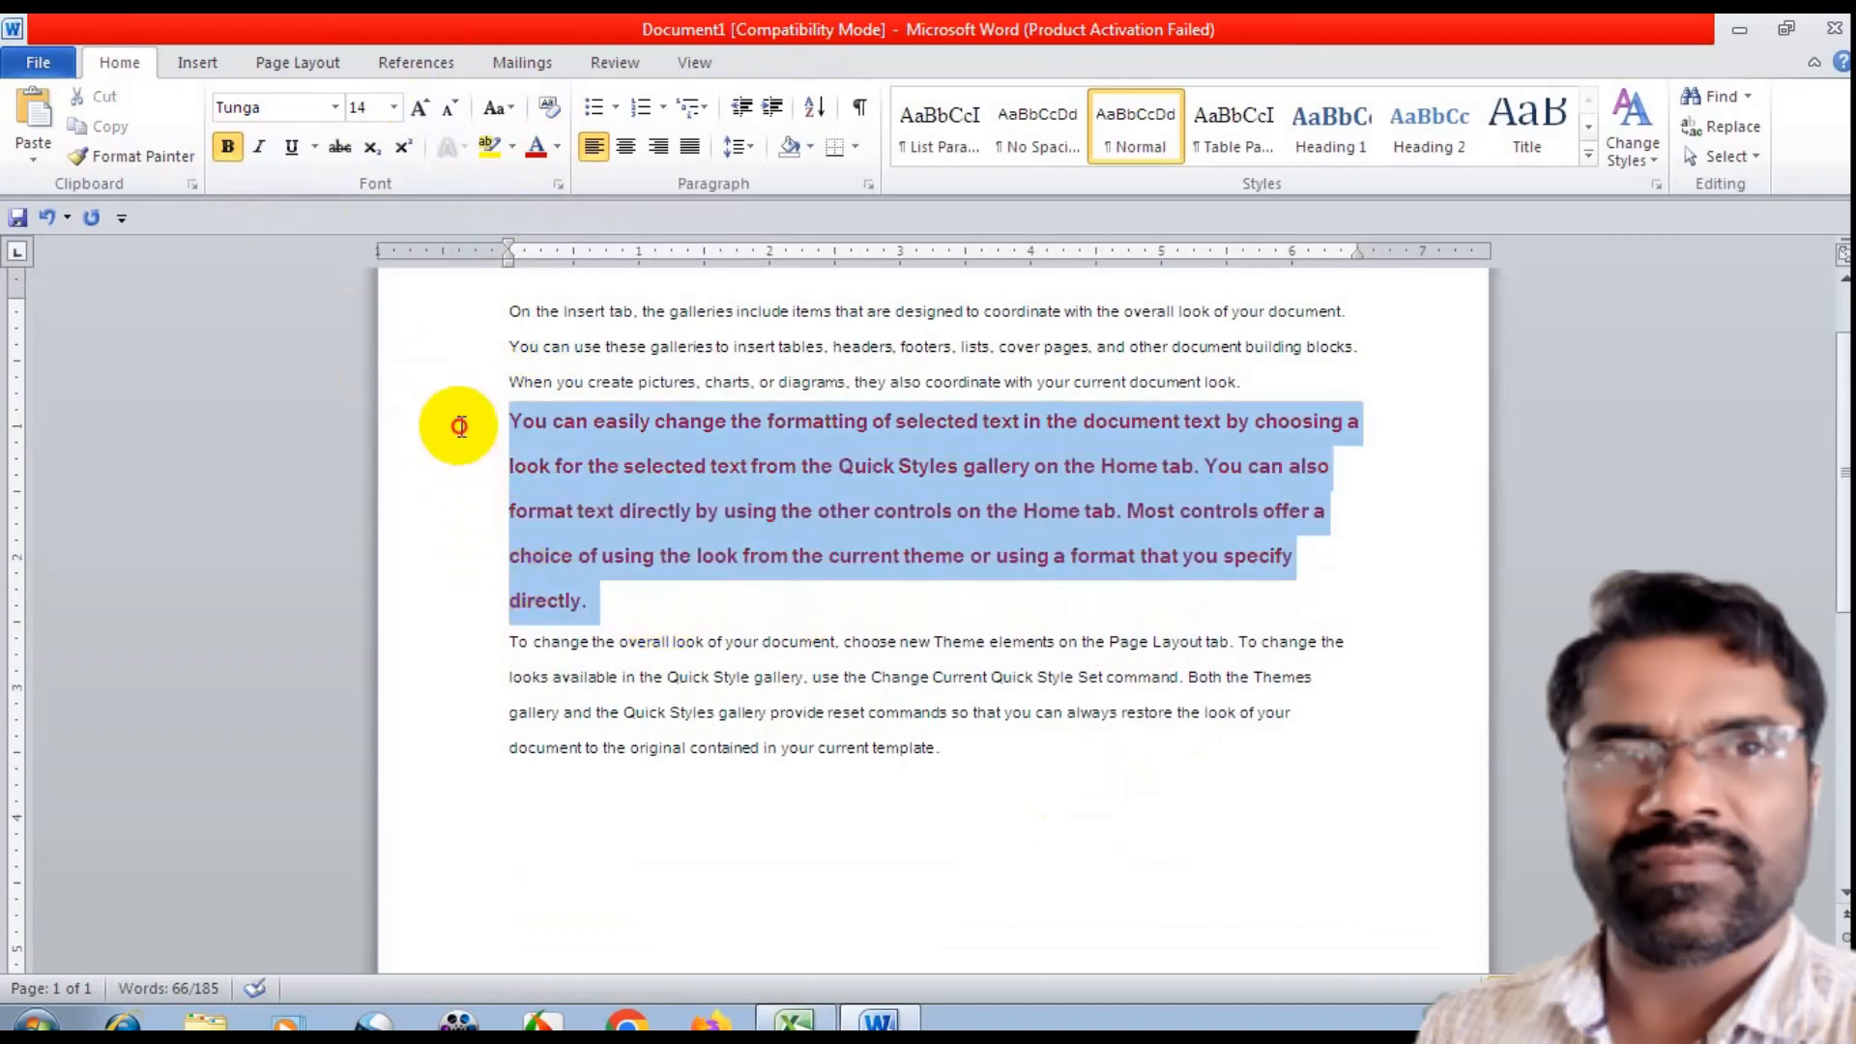
left_click(140, 169)
left_click_drag(669, 716, 878, 783)
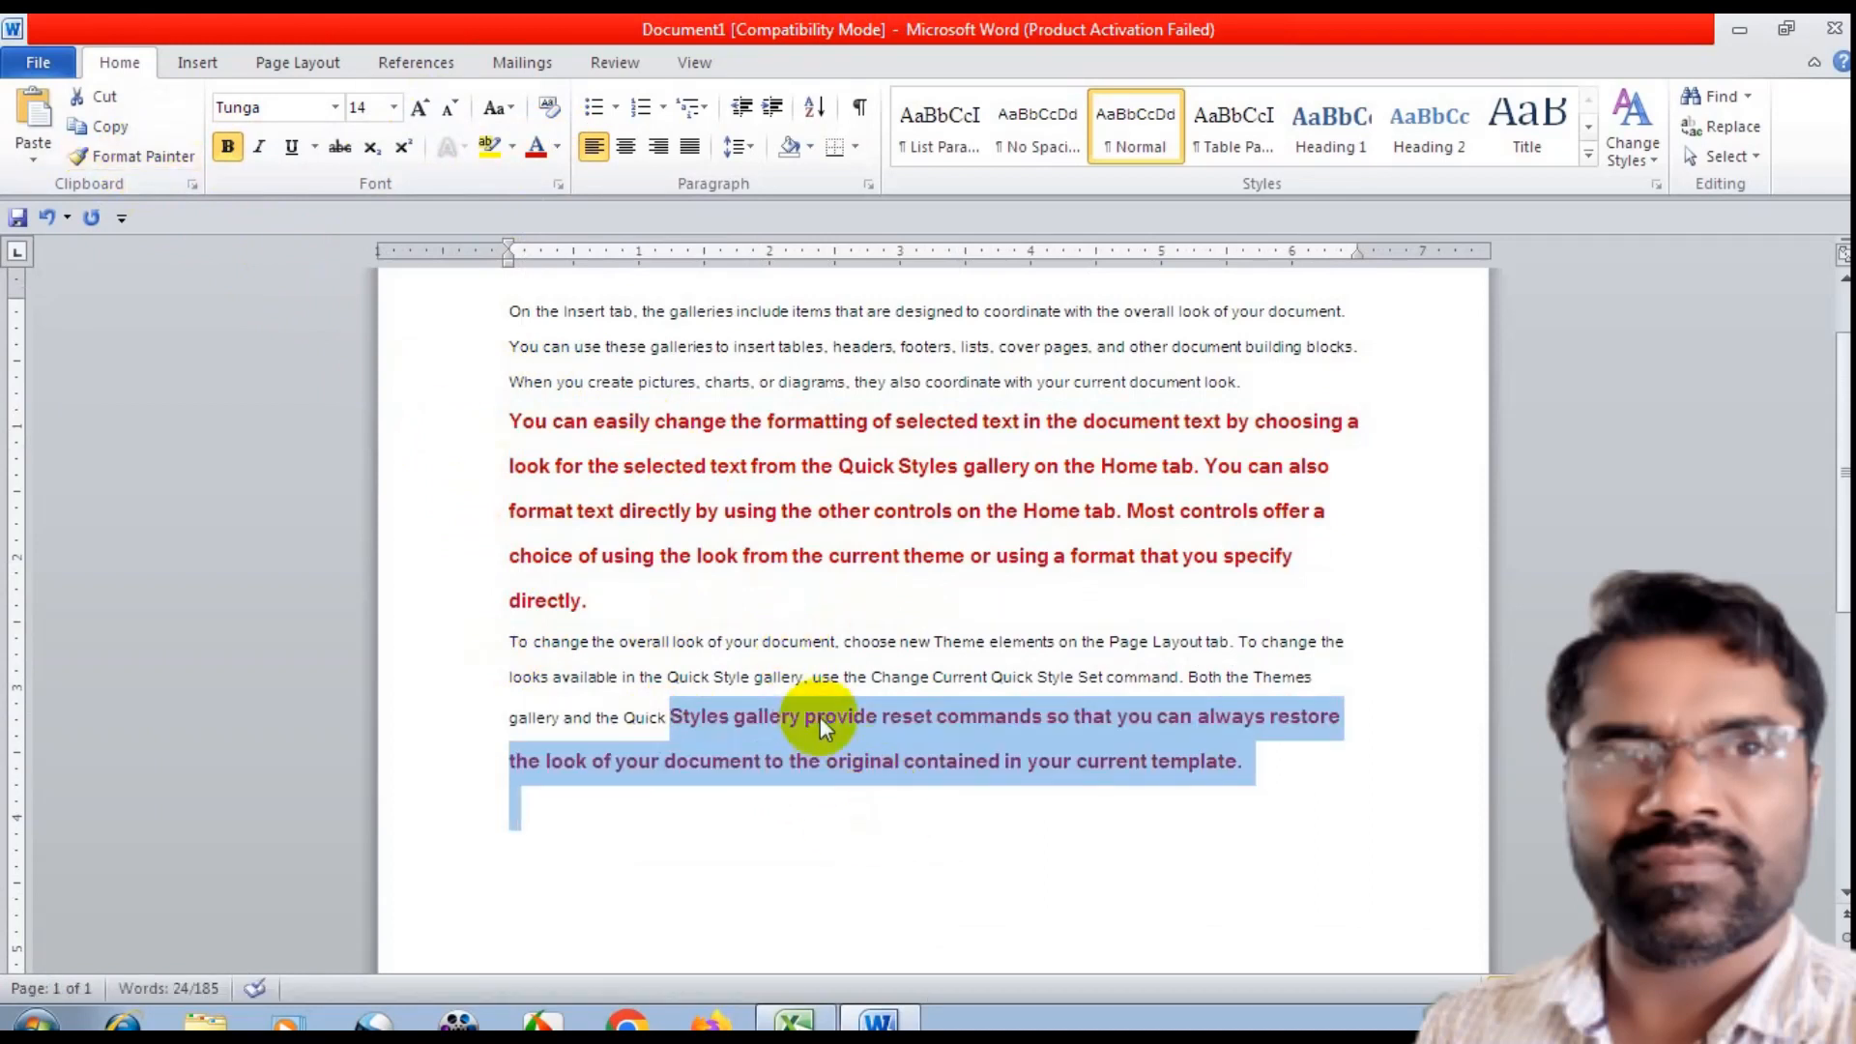
left_click(787, 799)
Copy the plain formatting from the start of the third paragraph onto the entire second paragraph with Format Painter
left_click_drag(713, 676, 473, 618)
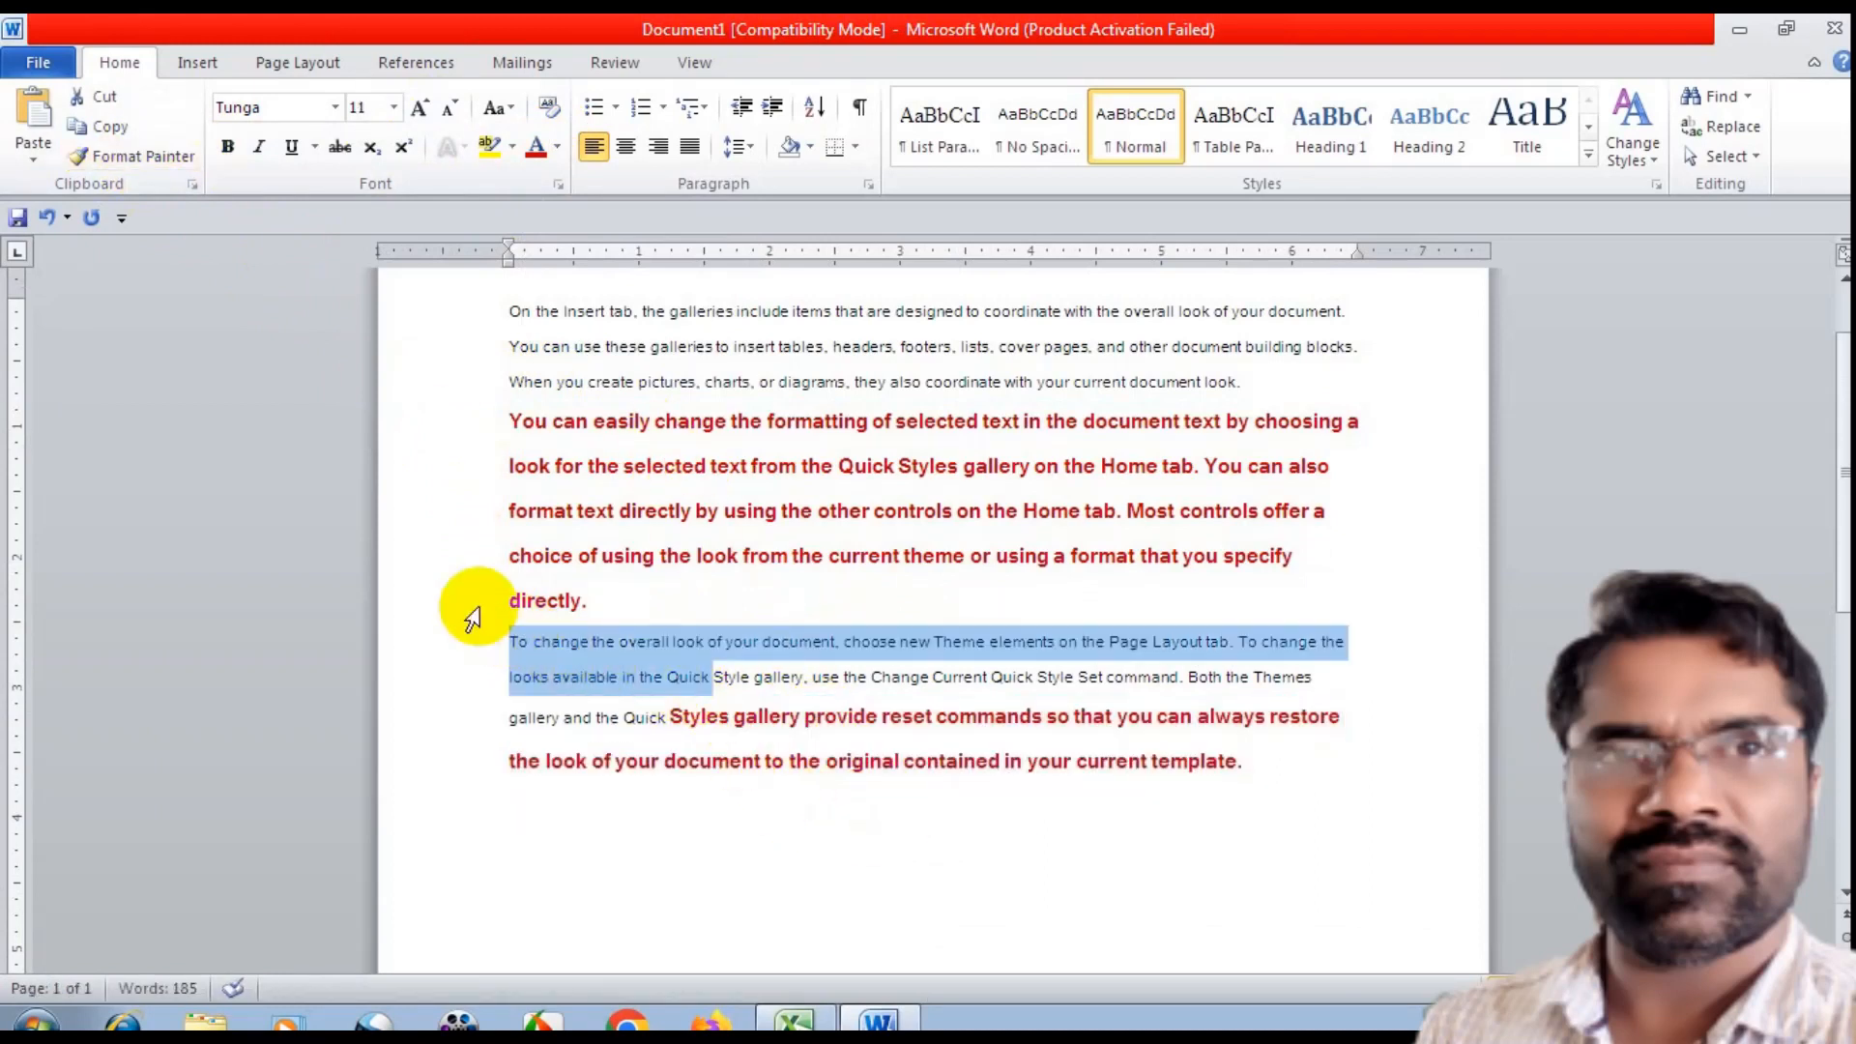
left_click(160, 159)
mouse_move(592, 601)
left_mouse_down()
mouse_move(489, 426)
mouse_move(510, 418)
left_mouse_up()
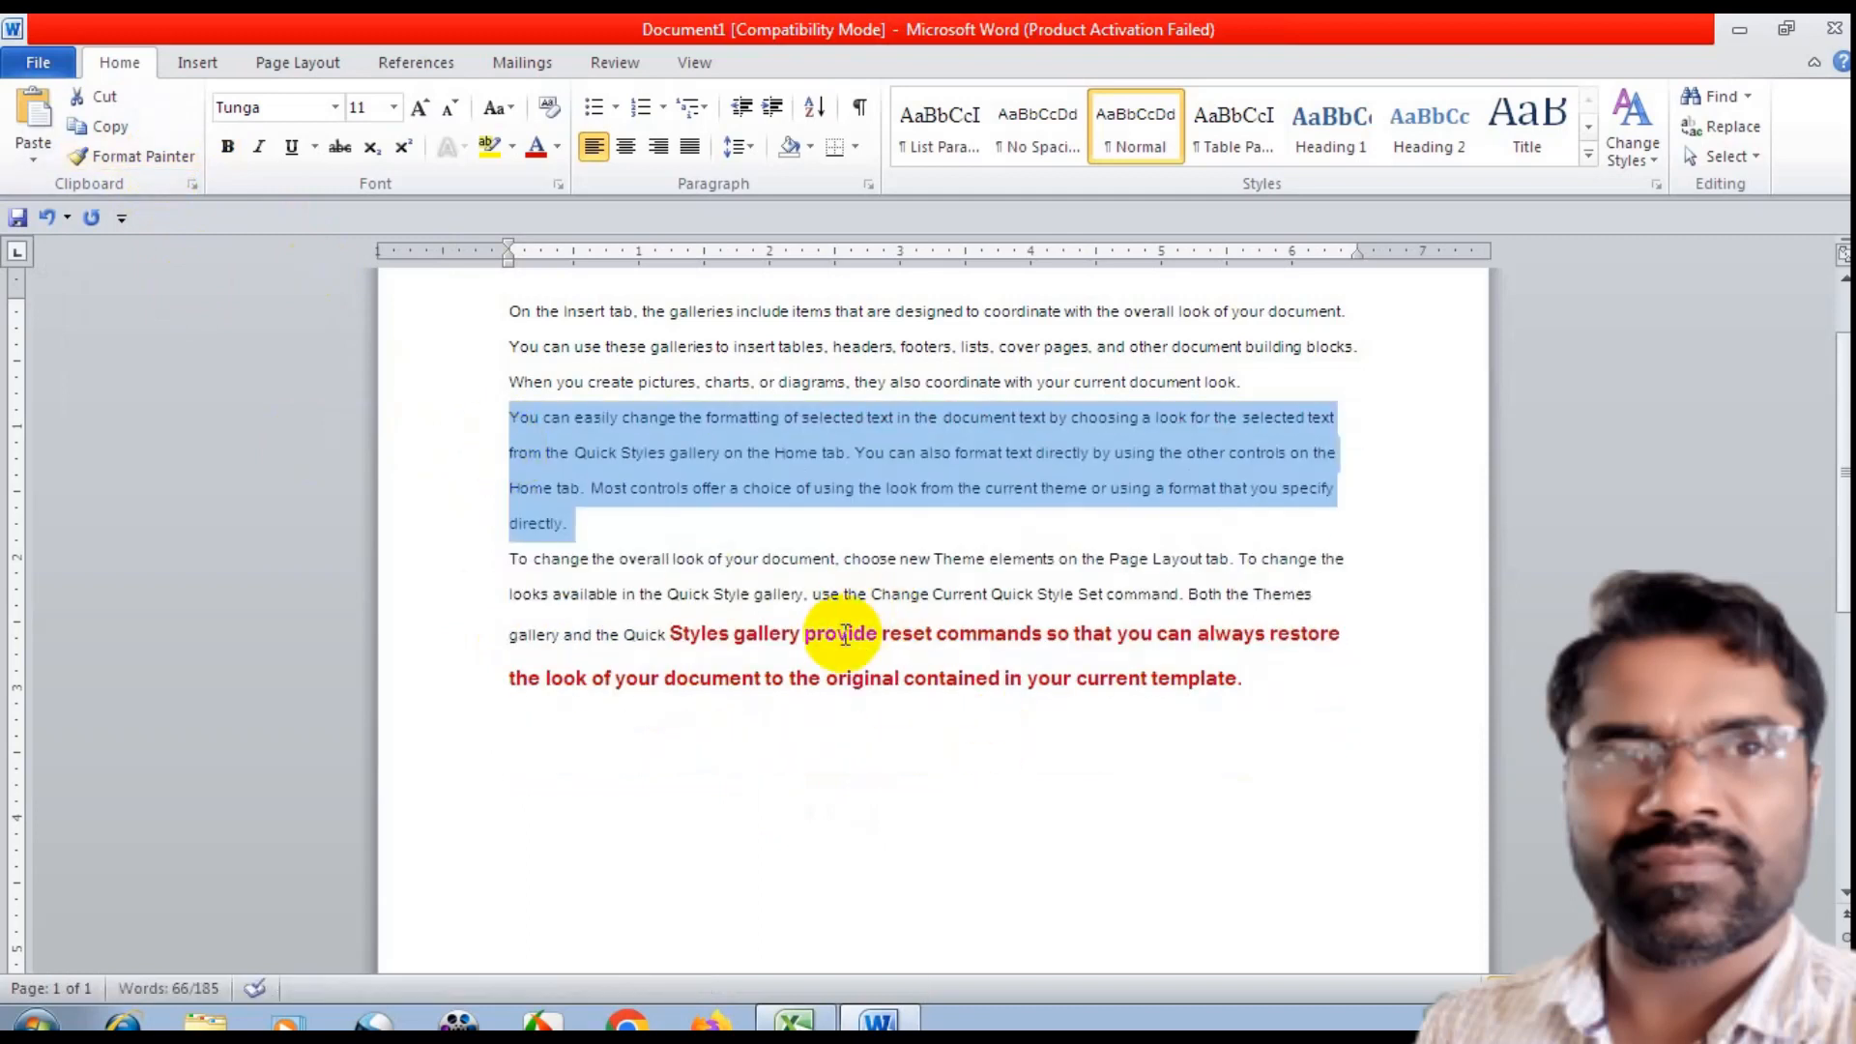
left_click(832, 746)
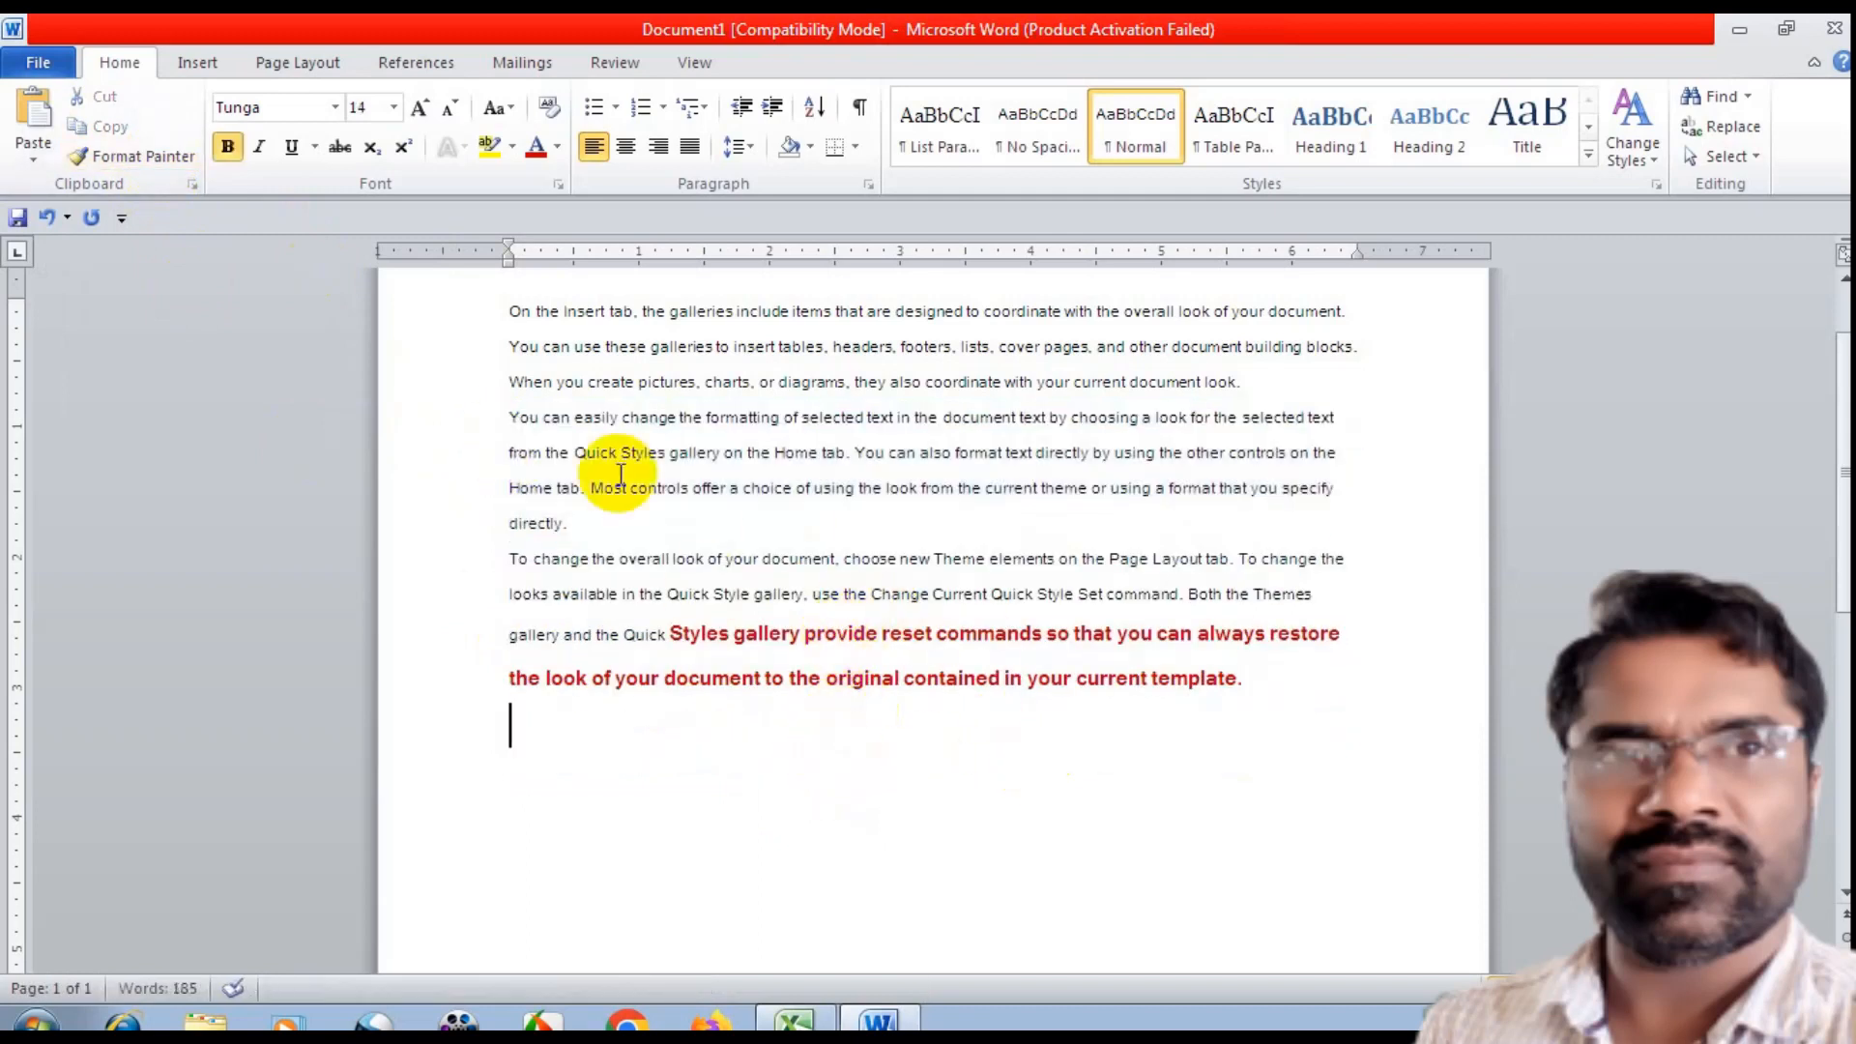